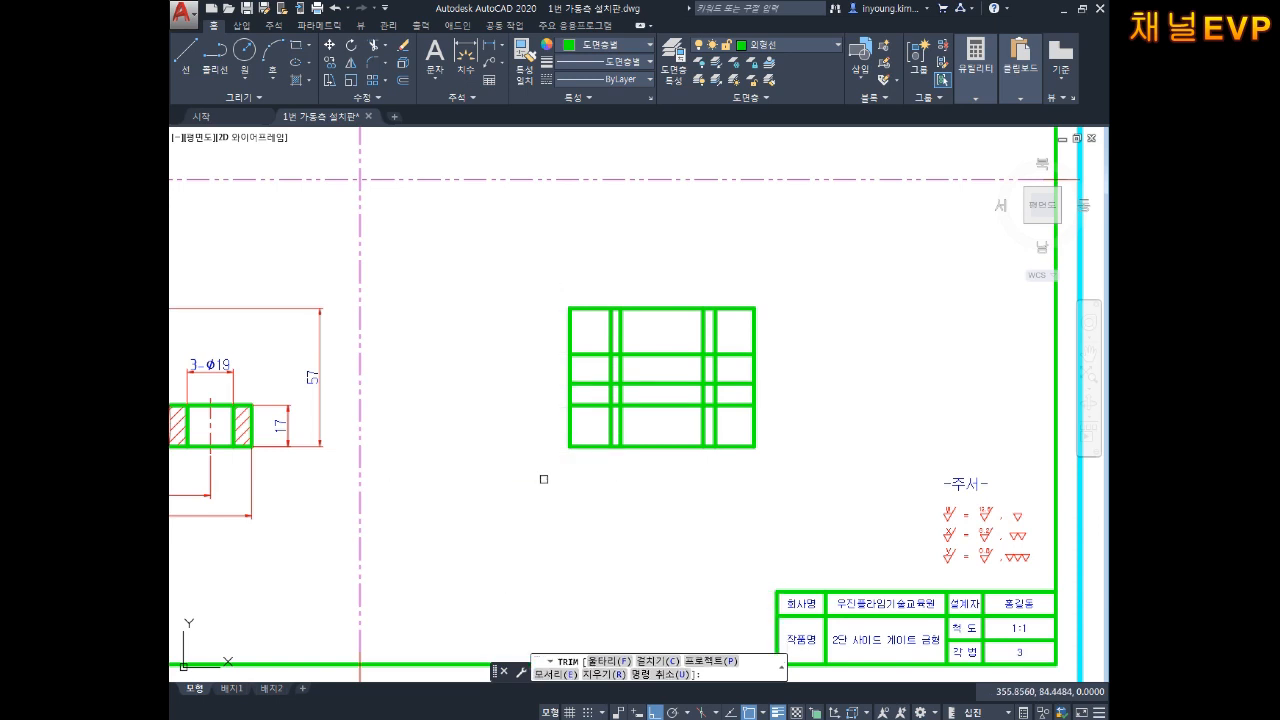
Step: Add a linear dimension above the side view between the outer lines of the two inner vertical line pairs
{"action": "scroll", "coordinate": [770, 345], "scroll_direction": "up", "scroll_amount": 3}
{"action": "scroll", "coordinate": [840, 345], "scroll_direction": "down", "scroll_amount": 4}
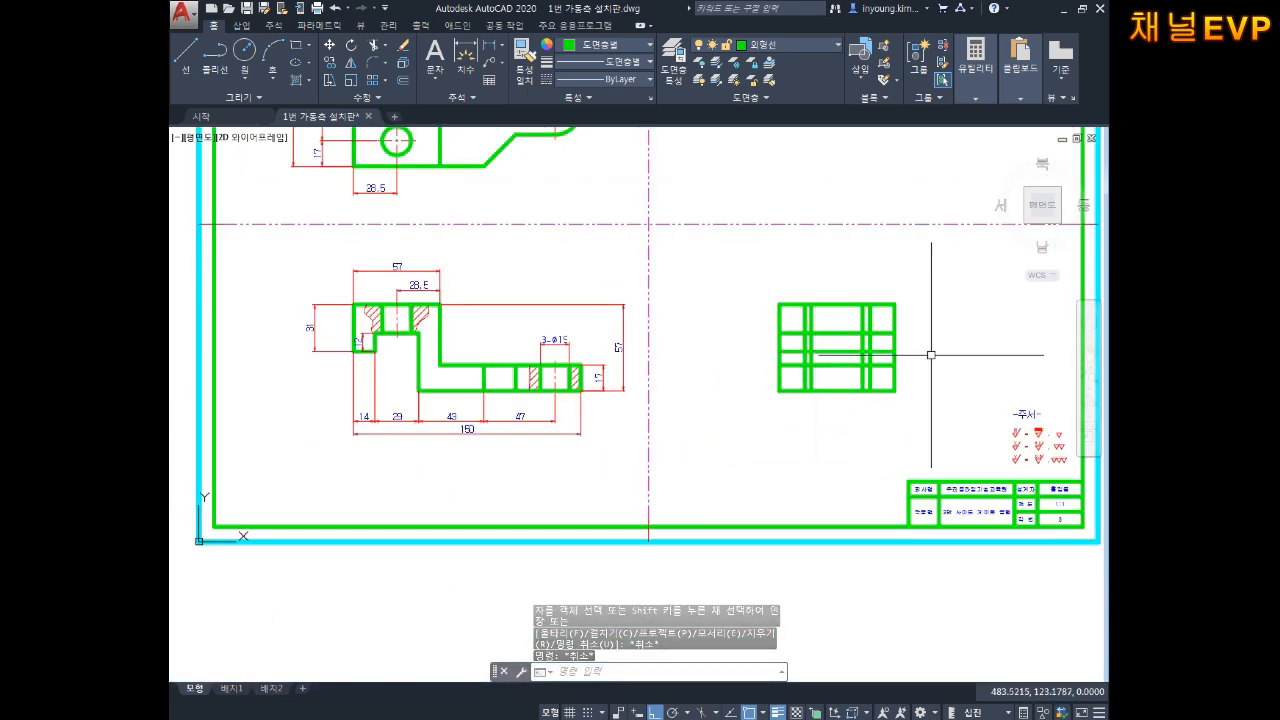
{"action": "mouse_move", "coordinate": [920, 351]}
{"action": "middle_mouse_down"}
{"action": "mouse_move", "coordinate": [863, 371]}
{"action": "mouse_move", "coordinate": [837, 314]}
{"action": "mouse_move", "coordinate": [834, 368]}
{"action": "mouse_move", "coordinate": [810, 301]}
{"action": "middle_mouse_up"}
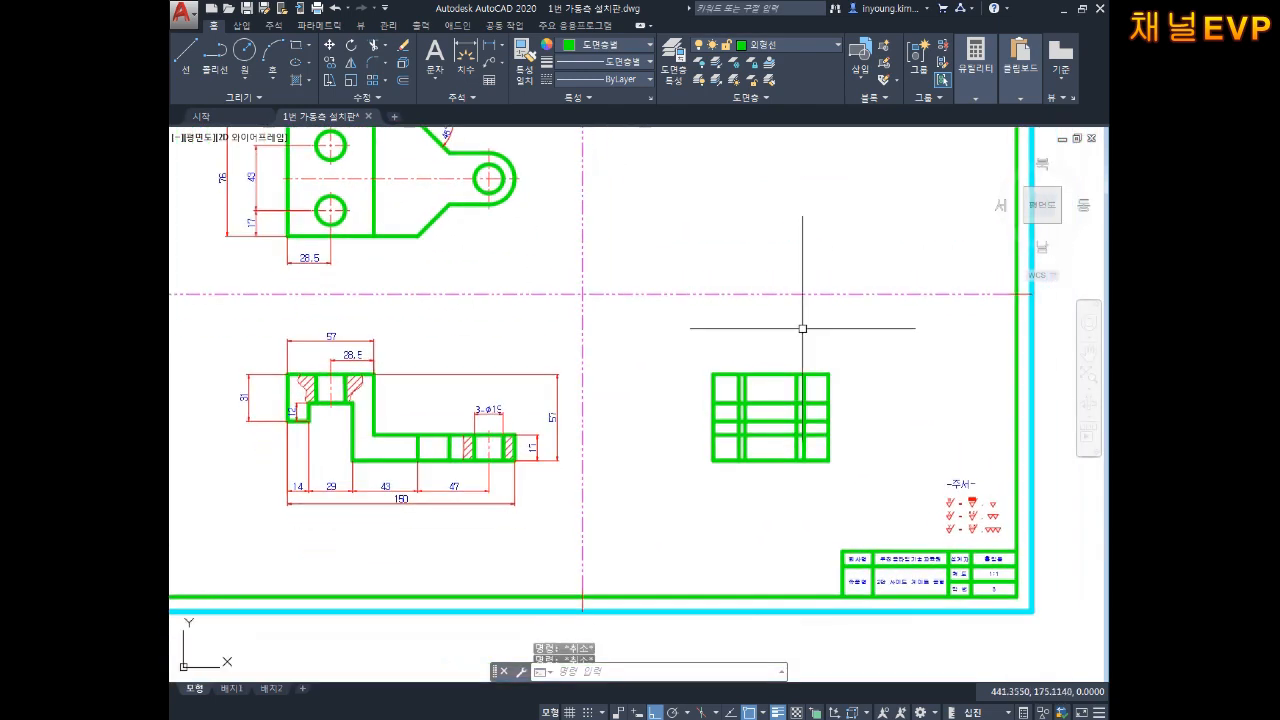
{"action": "type", "text": "dli"}
{"action": "key", "text": "Return"}
{"action": "scroll", "coordinate": [780, 405], "scroll_direction": "up", "scroll_amount": 6}
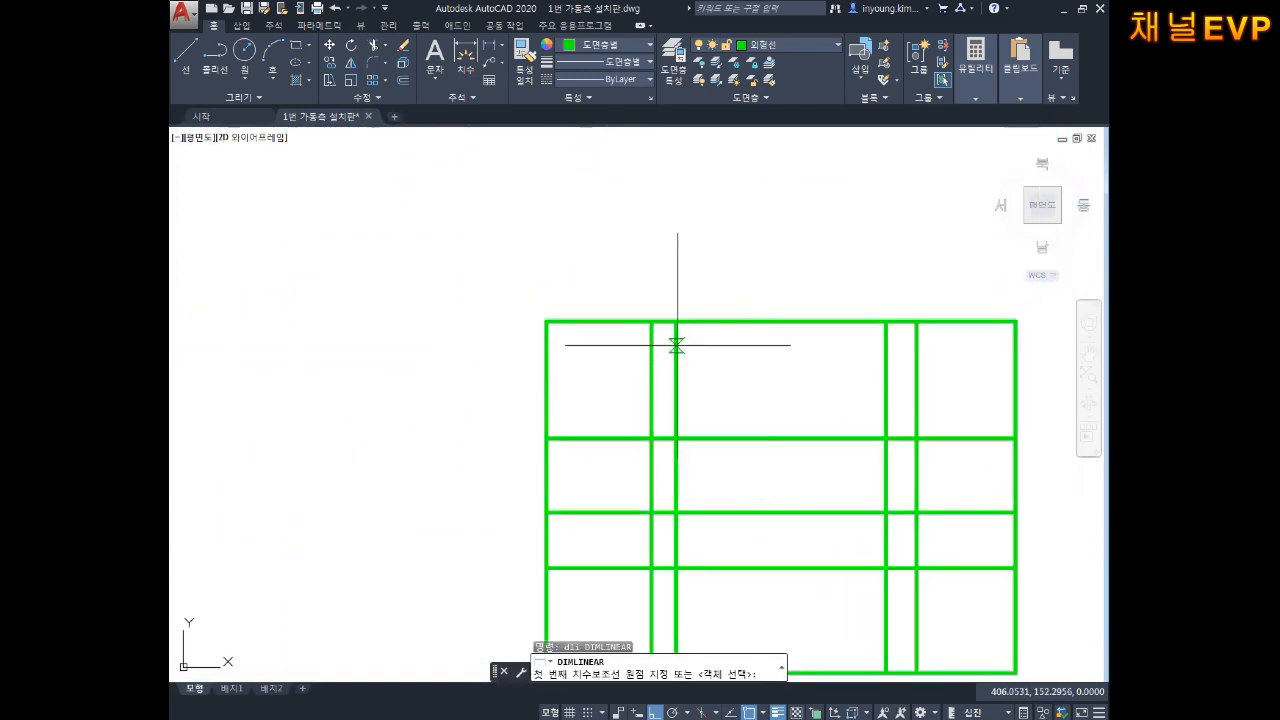
{"action": "left_click", "coordinate": [653, 321]}
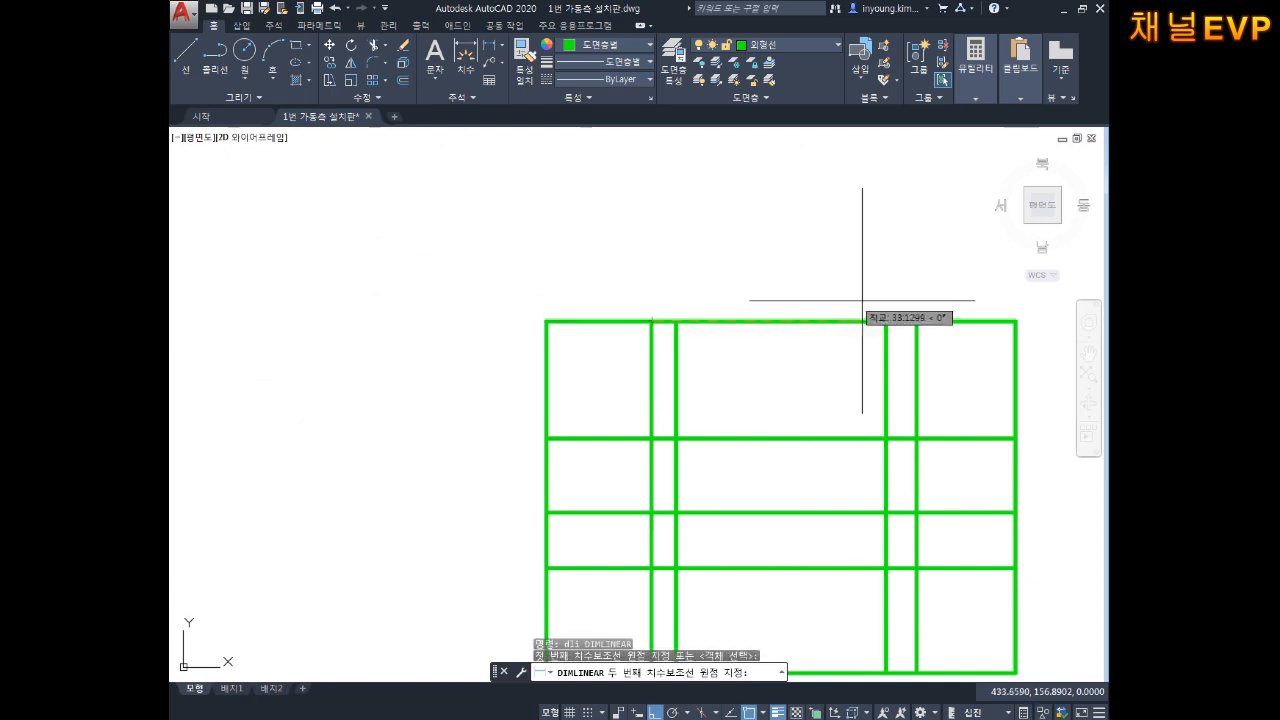
{"action": "left_click", "coordinate": [915, 320]}
{"action": "left_click", "coordinate": [871, 212]}
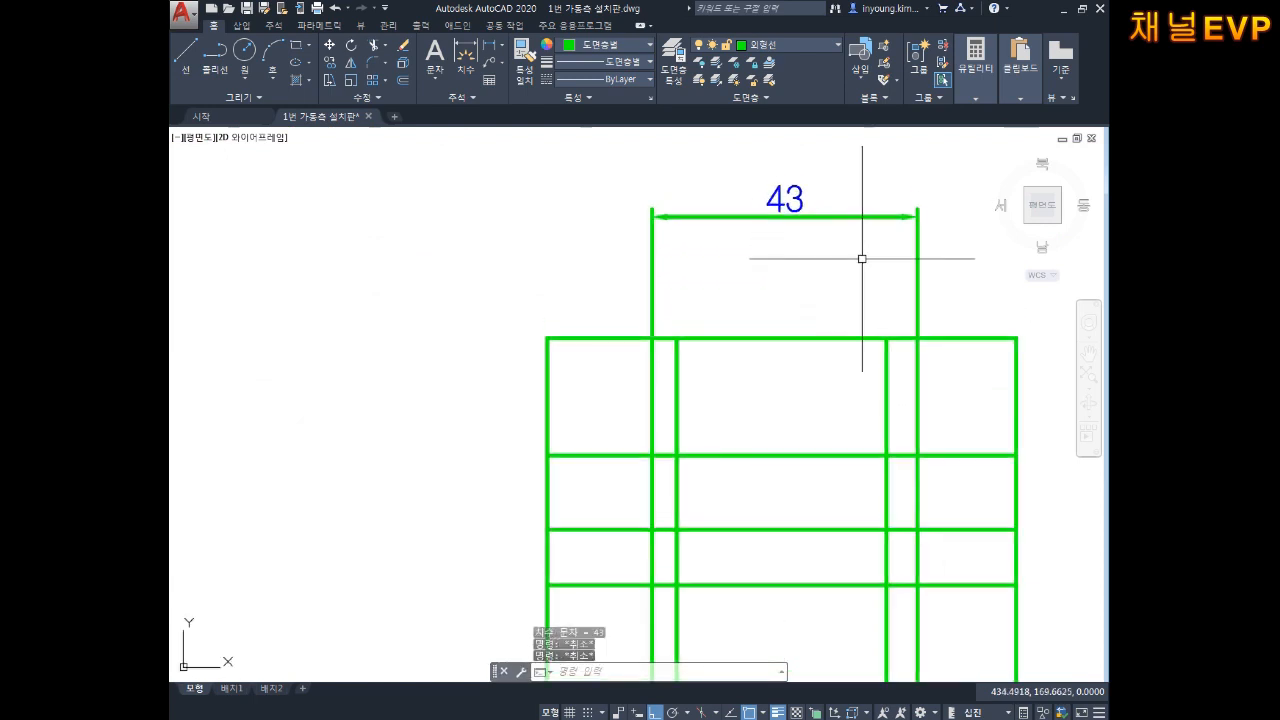
{"action": "key", "text": "Escape"}
{"action": "key", "text": "Escape"}
{"action": "key", "text": "Escape"}
Step: Move the two dimensioned vertical lines of the side view to the 중심선 layer
{"action": "scroll", "coordinate": [701, 401], "scroll_direction": "down", "scroll_amount": 3}
{"action": "middle_click_drag", "start_coordinate": [701, 401], "coordinate": [872, 486]}
{"action": "mouse_move", "coordinate": [709, 378]}
{"action": "middle_mouse_down"}
{"action": "mouse_move", "coordinate": [700, 386]}
{"action": "mouse_move", "coordinate": [626, 306]}
{"action": "middle_mouse_up"}
{"action": "middle_click_drag", "start_coordinate": [780, 440], "coordinate": [686, 384]}
{"action": "scroll", "coordinate": [681, 389], "scroll_direction": "up", "scroll_amount": 2}
{"action": "left_click", "coordinate": [698, 400]}
{"action": "left_click", "coordinate": [864, 366]}
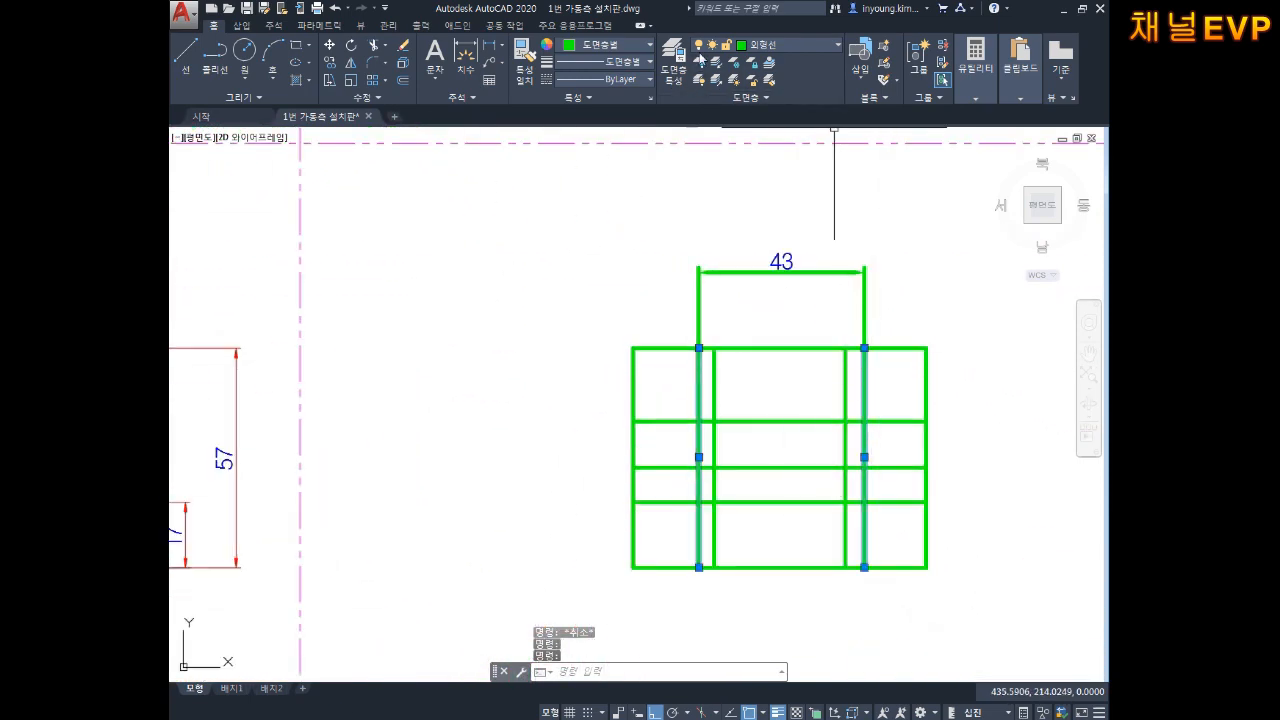
{"action": "left_click", "coordinate": [614, 46]}
{"action": "left_click", "coordinate": [768, 46]}
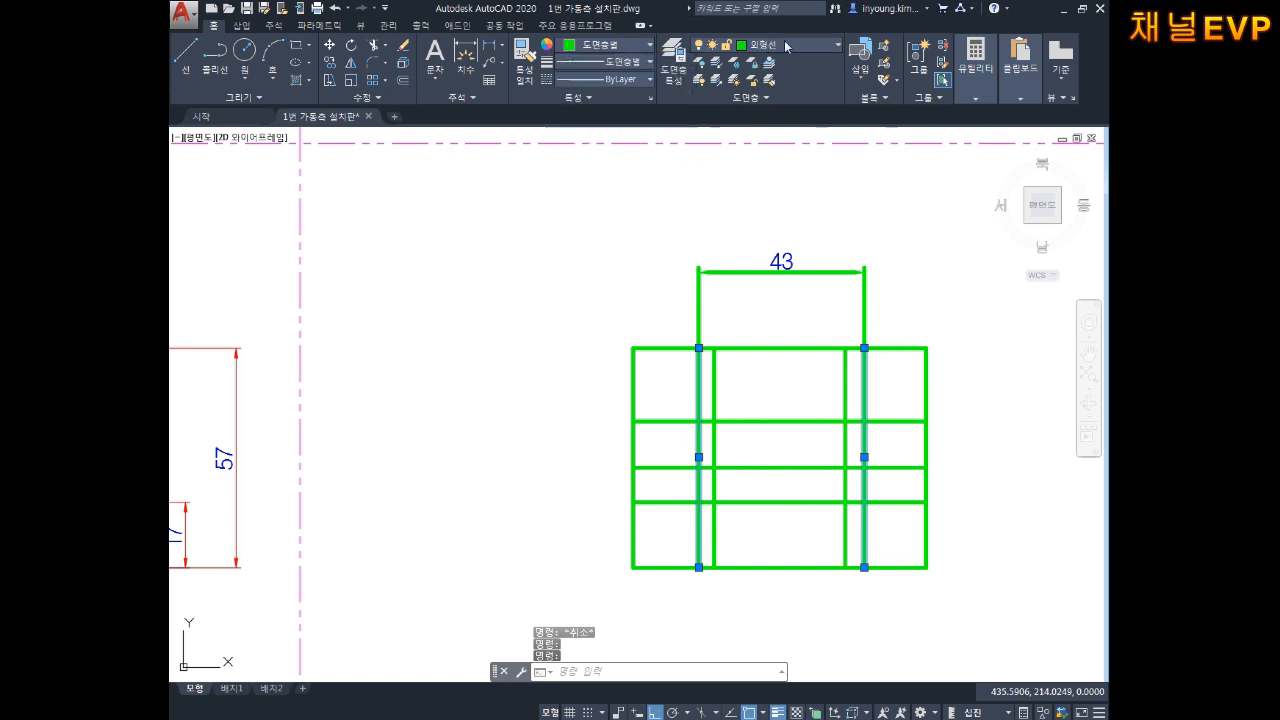
{"action": "left_click", "coordinate": [806, 46]}
{"action": "left_click", "coordinate": [770, 169]}
{"action": "key", "text": "Escape"}
{"action": "key", "text": "Escape"}
{"action": "middle_click_drag", "start_coordinate": [911, 305], "coordinate": [839, 239]}
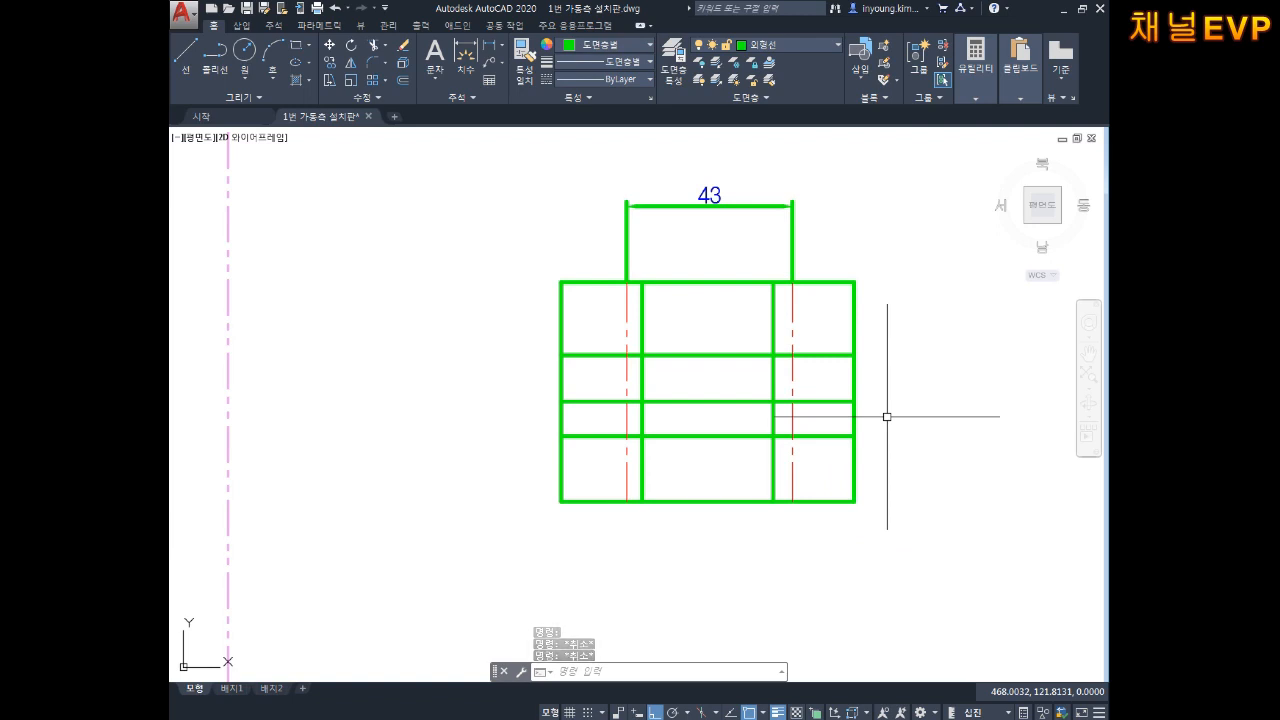
Step: Trim the two remaining inner vertical lines of the side view so they stay only in the bottom band
{"action": "type", "text": "tr"}
{"action": "key", "text": "Return"}
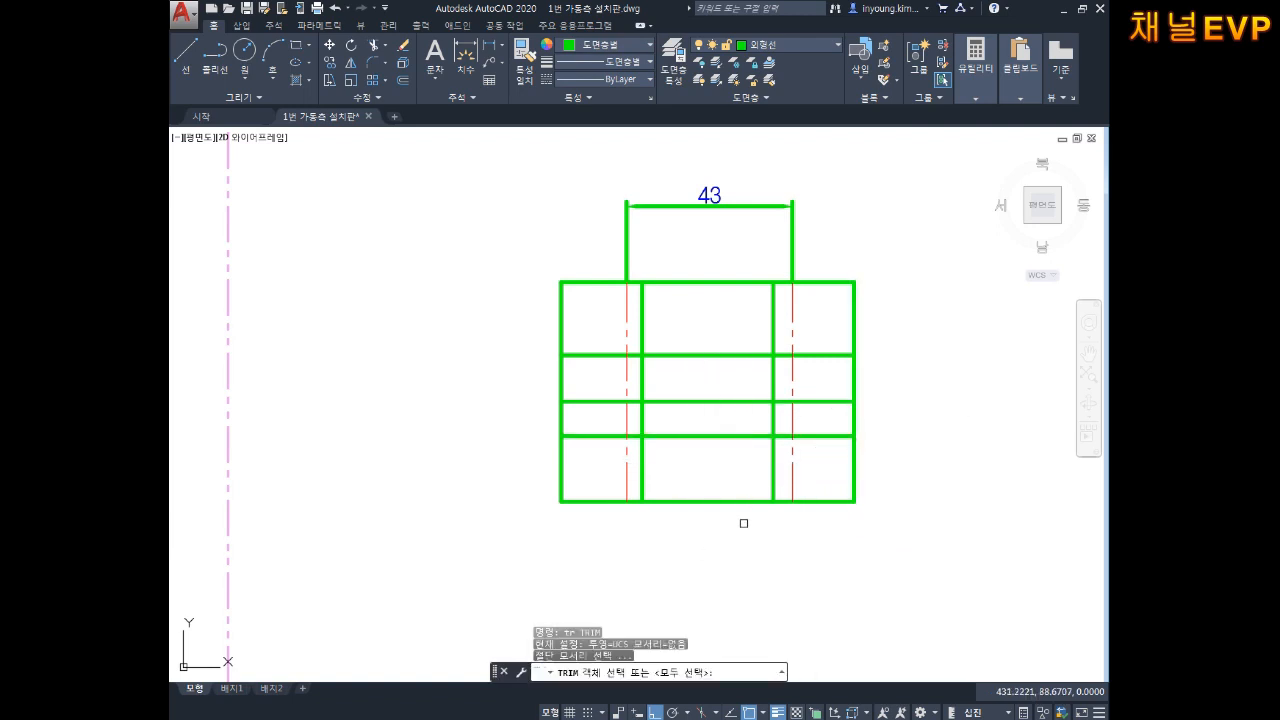
{"action": "key", "text": "Return"}
{"action": "left_click", "coordinate": [773, 420]}
{"action": "left_click", "coordinate": [640, 420]}
{"action": "key", "text": "Escape"}
{"action": "key", "text": "Escape"}
{"action": "scroll", "coordinate": [862, 451], "scroll_direction": "down", "scroll_amount": 2}
{"action": "middle_click_drag", "start_coordinate": [793, 440], "coordinate": [908, 397]}
{"action": "mouse_move", "coordinate": [757, 431]}
{"action": "middle_mouse_down"}
{"action": "mouse_move", "coordinate": [875, 448]}
{"action": "mouse_move", "coordinate": [807, 467]}
{"action": "middle_mouse_up"}
{"action": "key", "text": "Escape"}
{"action": "key", "text": "Escape"}
{"action": "type", "text": "x"}
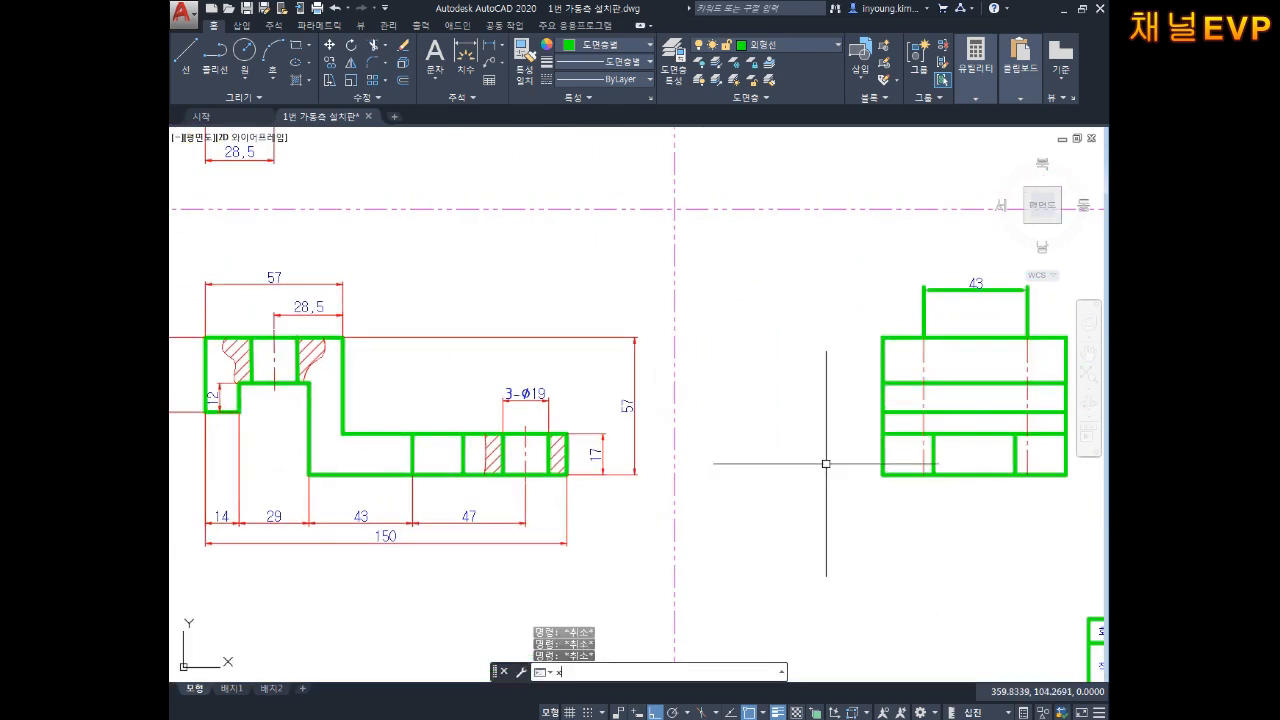
{"action": "type", "text": "l"}
{"action": "key", "text": "Return"}
{"action": "type", "text": "h"}
{"action": "key", "text": "Return"}
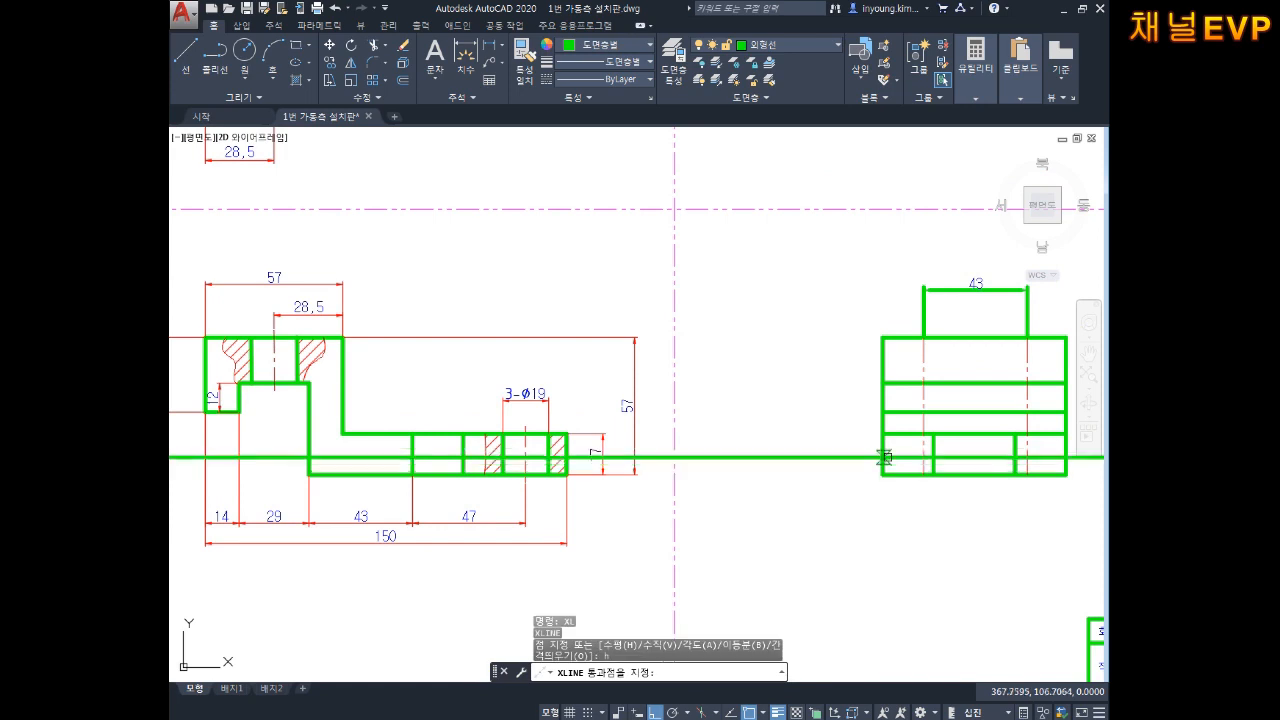
{"action": "key", "text": "Escape"}
Step: Delete the middle one of the three inner horizontal lines in the side view
{"action": "middle_click_drag", "start_coordinate": [882, 407], "coordinate": [723, 406]}
{"action": "left_click", "coordinate": [824, 413]}
{"action": "key", "text": "Delete"}
Step: Delete the upper inner horizontal line and the 43 dimension from the side view
{"action": "mouse_move", "coordinate": [863, 414]}
{"action": "middle_mouse_down"}
{"action": "mouse_move", "coordinate": [1015, 438]}
{"action": "mouse_move", "coordinate": [890, 440]}
{"action": "middle_mouse_up"}
{"action": "left_click", "coordinate": [951, 408]}
{"action": "left_click", "coordinate": [948, 432]}
{"action": "left_click", "coordinate": [948, 434]}
{"action": "key", "text": "Escape"}
{"action": "key", "text": "Escape"}
{"action": "left_click", "coordinate": [991, 408]}
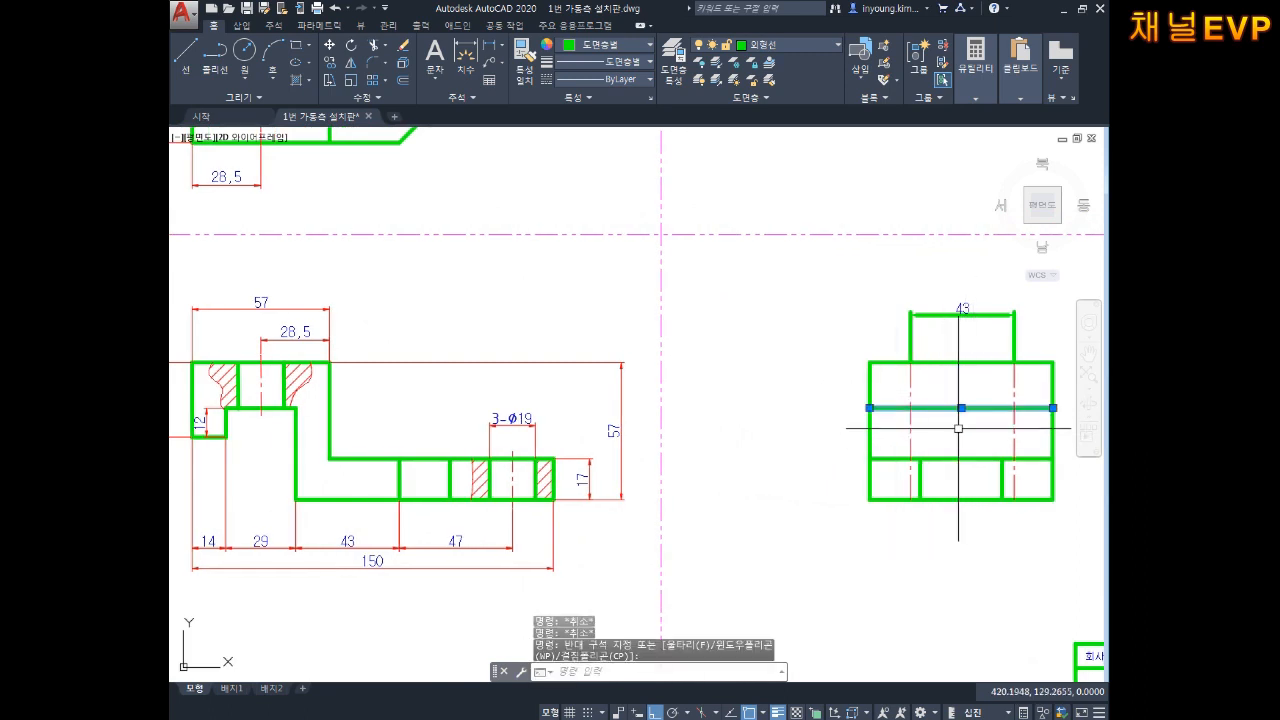
{"action": "key", "text": "Delete"}
{"action": "middle_click_drag", "start_coordinate": [991, 433], "coordinate": [885, 455]}
{"action": "left_click", "coordinate": [829, 337]}
{"action": "key", "text": "Delete"}
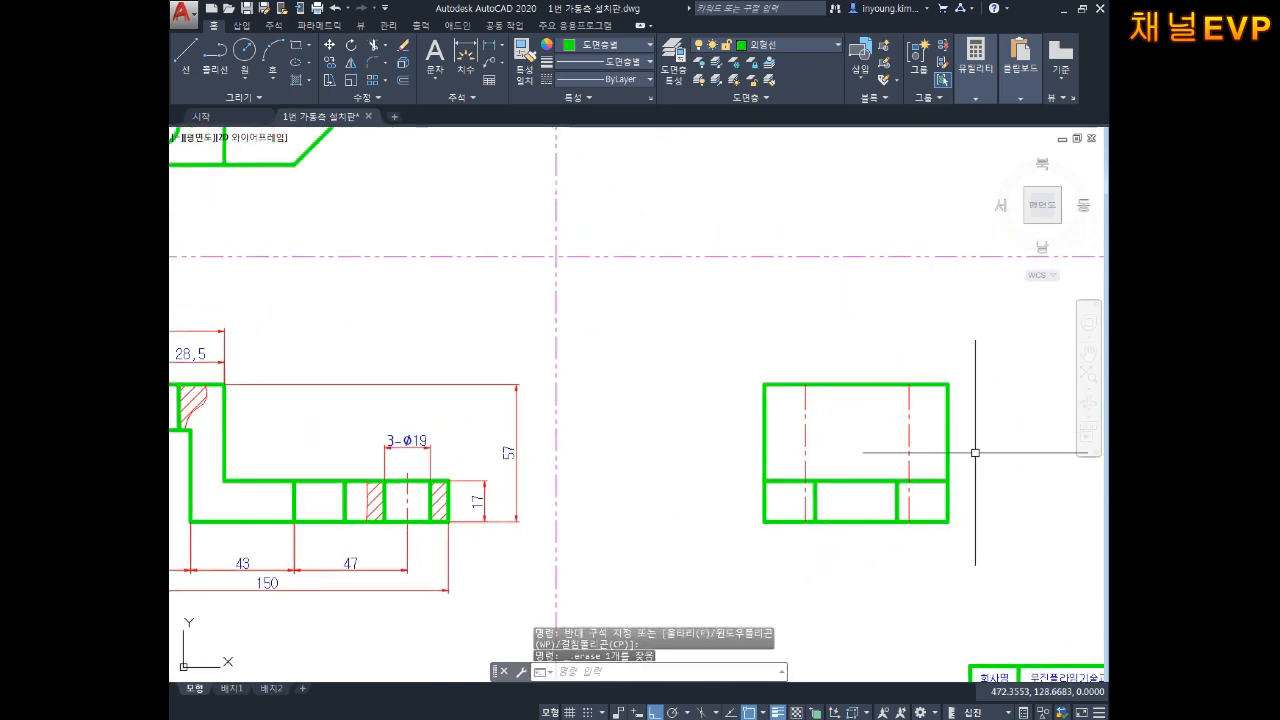
Step: Undo the deletions of the side view's dimension and upper inner horizontal line
{"action": "middle_click_drag", "start_coordinate": [941, 507], "coordinate": [943, 449]}
{"action": "mouse_move", "coordinate": [854, 439]}
{"action": "middle_mouse_down"}
{"action": "mouse_move", "coordinate": [914, 391]}
{"action": "mouse_move", "coordinate": [865, 428]}
{"action": "mouse_move", "coordinate": [883, 400]}
{"action": "mouse_move", "coordinate": [909, 429]}
{"action": "mouse_move", "coordinate": [863, 414]}
{"action": "middle_mouse_up"}
{"action": "scroll", "coordinate": [882, 385], "scroll_direction": "up", "scroll_amount": 2}
{"action": "scroll", "coordinate": [902, 428], "scroll_direction": "down", "scroll_amount": 2}
{"action": "type", "text": "u"}
{"action": "key", "text": "Return"}
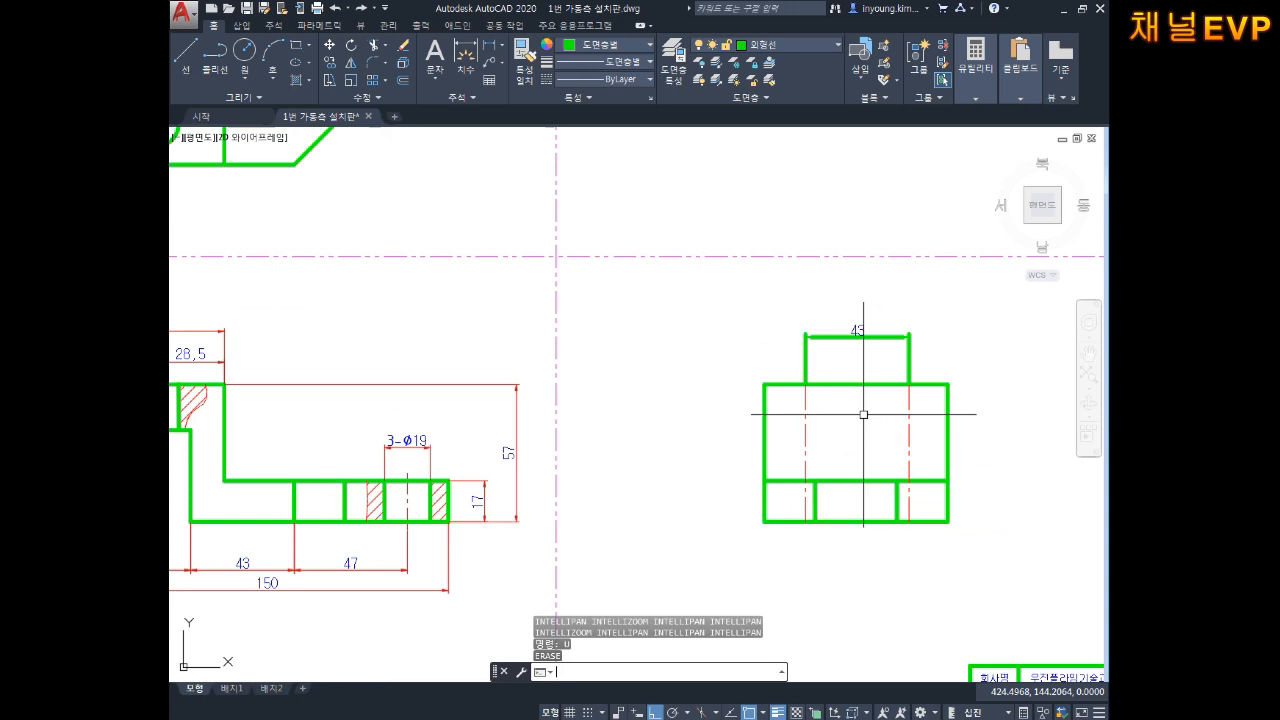
{"action": "middle_click_drag", "start_coordinate": [758, 436], "coordinate": [863, 414]}
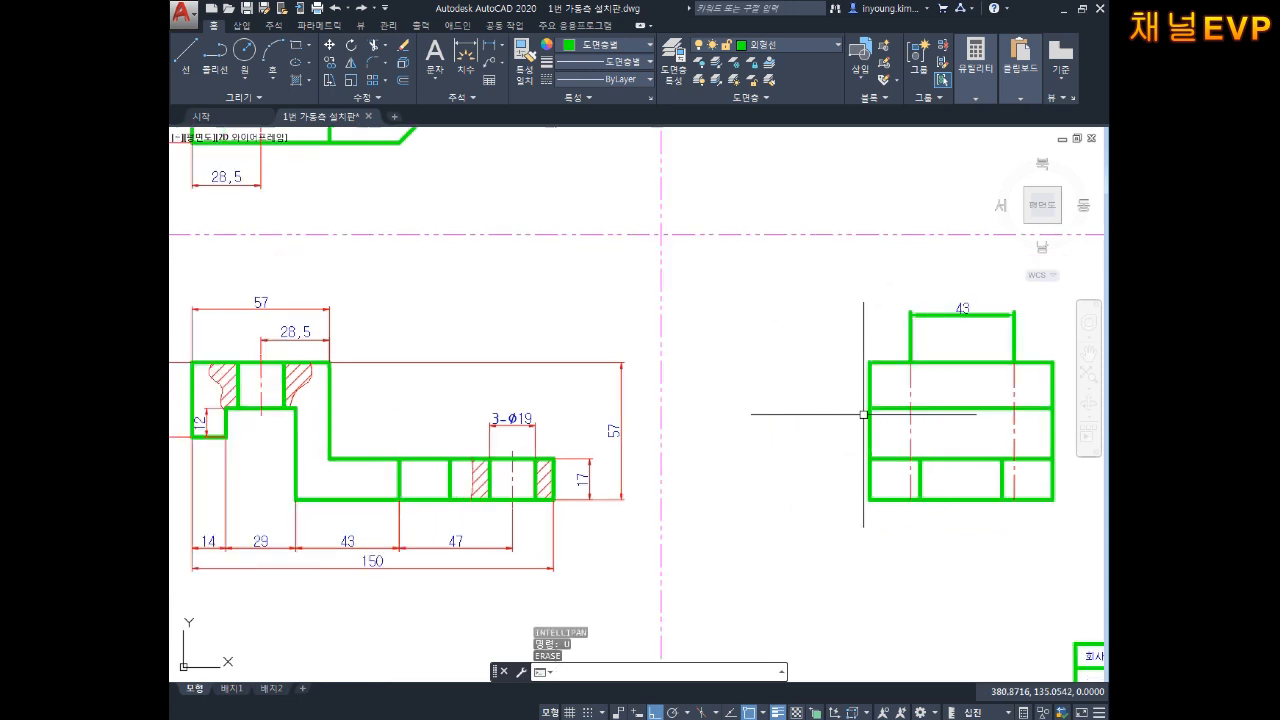
{"action": "key", "text": "Escape"}
{"action": "key", "text": "Escape"}
{"action": "type", "text": "xl"}
{"action": "key", "text": "Return"}
{"action": "type", "text": "h"}
{"action": "key", "text": "Return"}
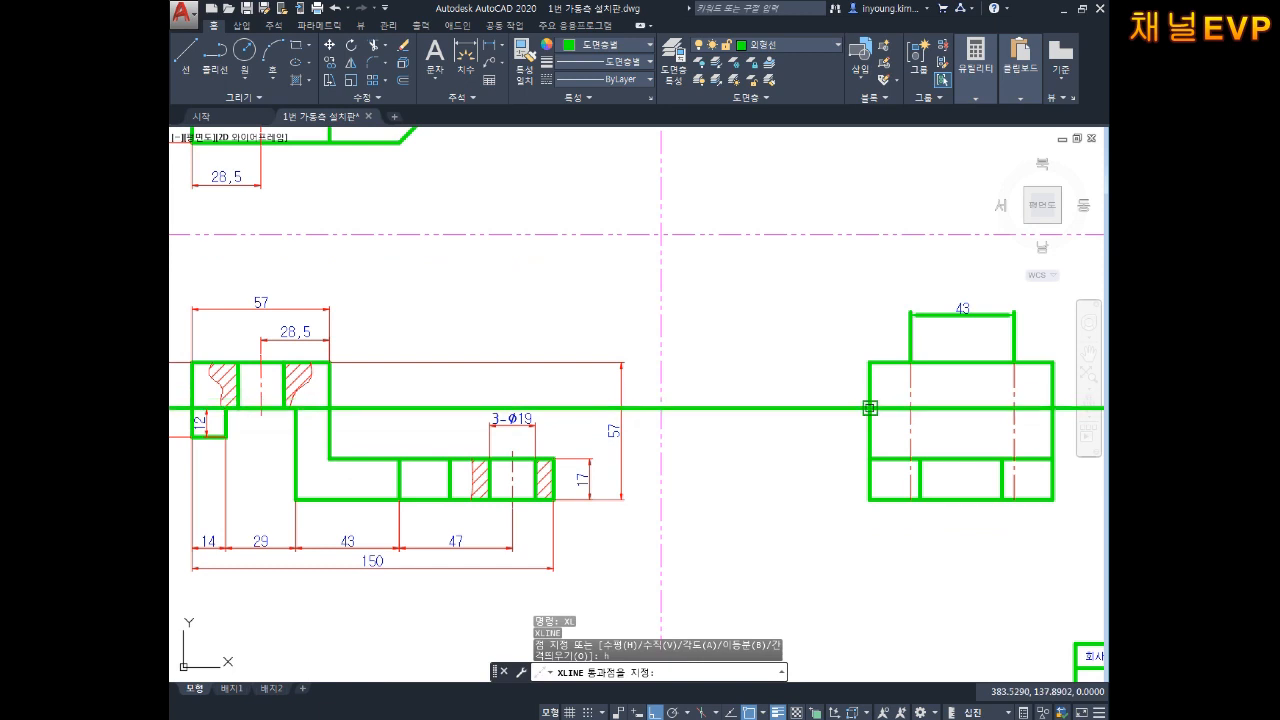
{"action": "middle_click_drag", "start_coordinate": [882, 409], "coordinate": [751, 409]}
{"action": "key", "text": "Escape"}
Step: Trim both vertical centre lines between the two inner horizontal lines of the side view
{"action": "scroll", "coordinate": [791, 411], "scroll_direction": "up", "scroll_amount": 2}
{"action": "key", "text": "Escape"}
{"action": "key", "text": "Escape"}
{"action": "type", "text": "tr"}
{"action": "key", "text": "Return"}
{"action": "key", "text": "Return"}
{"action": "left_click", "coordinate": [885, 438]}
{"action": "left_click", "coordinate": [716, 437]}
{"action": "key", "text": "Escape"}
{"action": "key", "text": "Escape"}
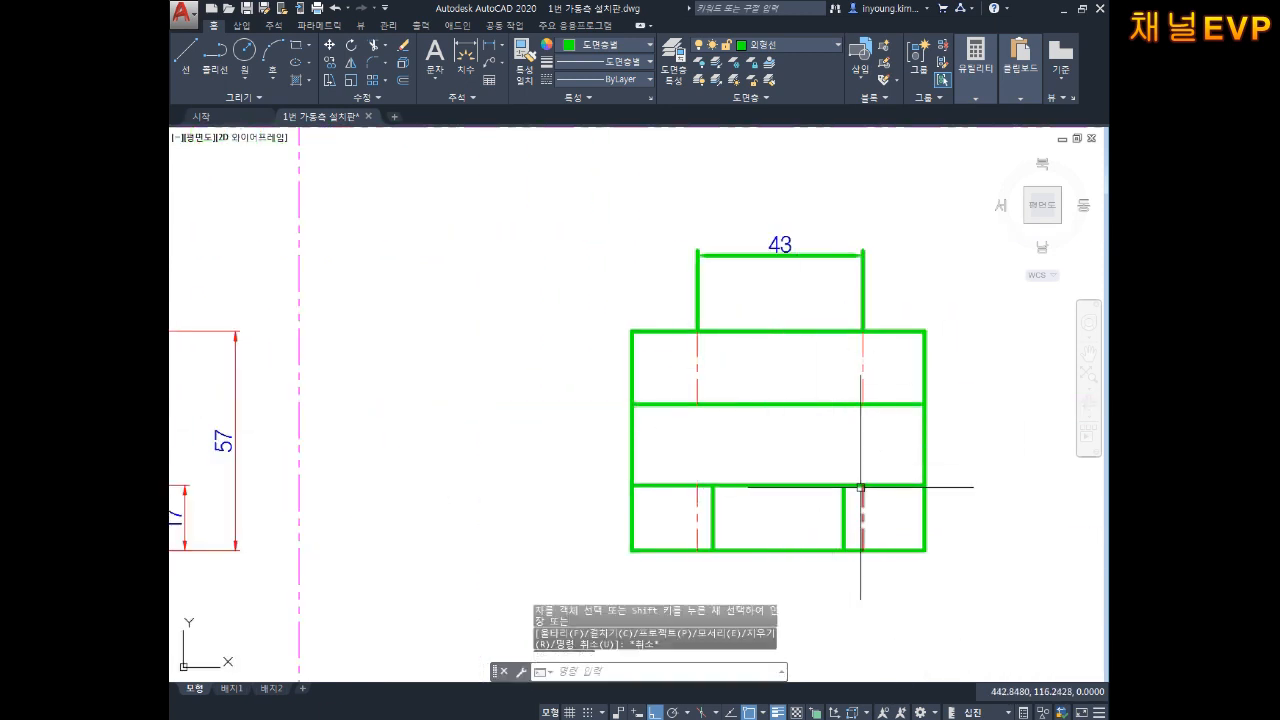
Step: Delete the two leftover centre-line pieces in the bottom band of the side view
{"action": "left_click", "coordinate": [862, 510]}
{"action": "key", "text": "Delete"}
{"action": "left_click", "coordinate": [697, 517]}
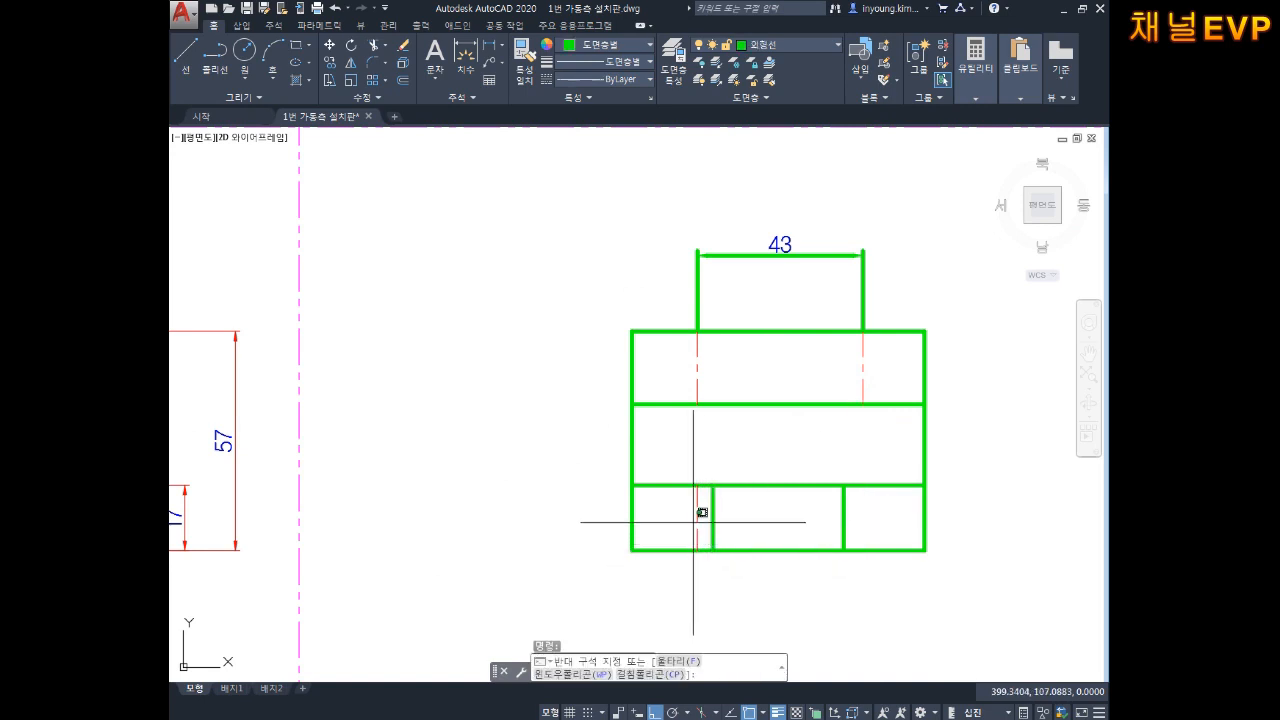
{"action": "key", "text": "Delete"}
{"action": "middle_click_drag", "start_coordinate": [791, 440], "coordinate": [770, 503]}
Step: Delete the 43 dimension above the side view
{"action": "key", "text": "Escape"}
{"action": "key", "text": "Escape"}
{"action": "left_click", "coordinate": [902, 288]}
{"action": "left_click", "coordinate": [769, 351]}
{"action": "key", "text": "Delete"}
Step: Move the upper inner horizontal line of the side view to the 숨은선 layer
{"action": "left_click", "coordinate": [820, 465]}
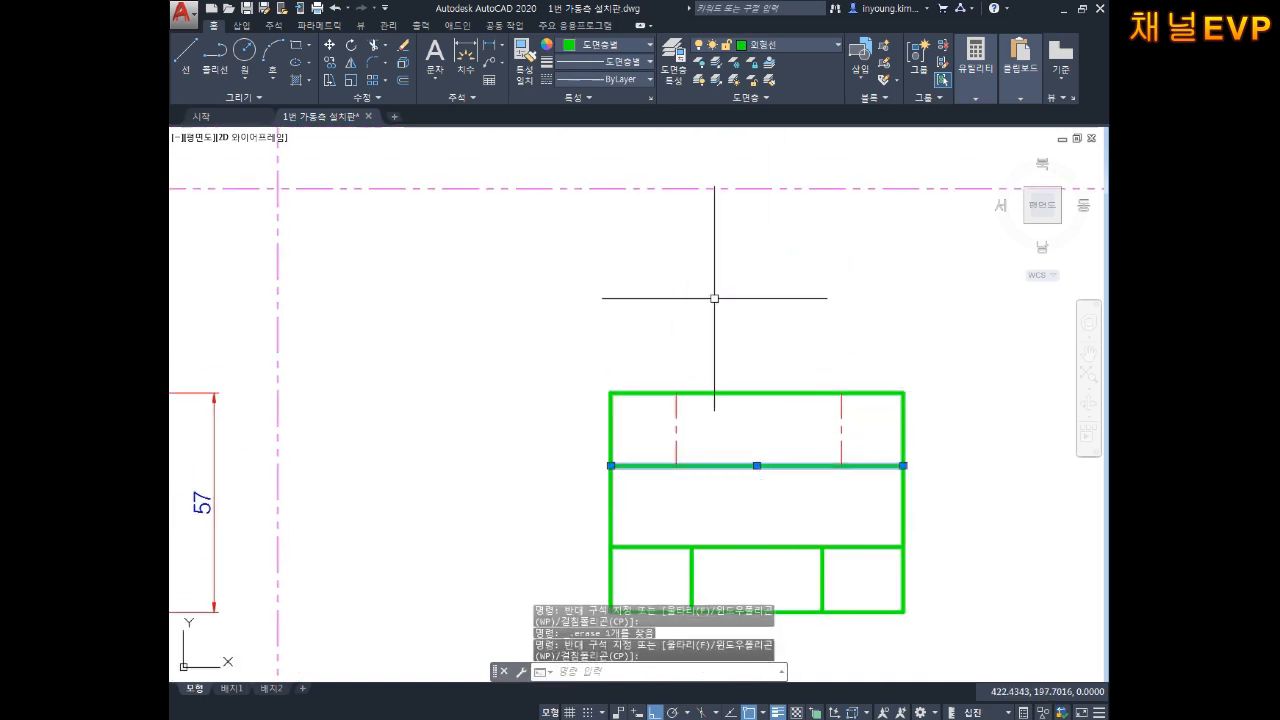
{"action": "left_click", "coordinate": [795, 50]}
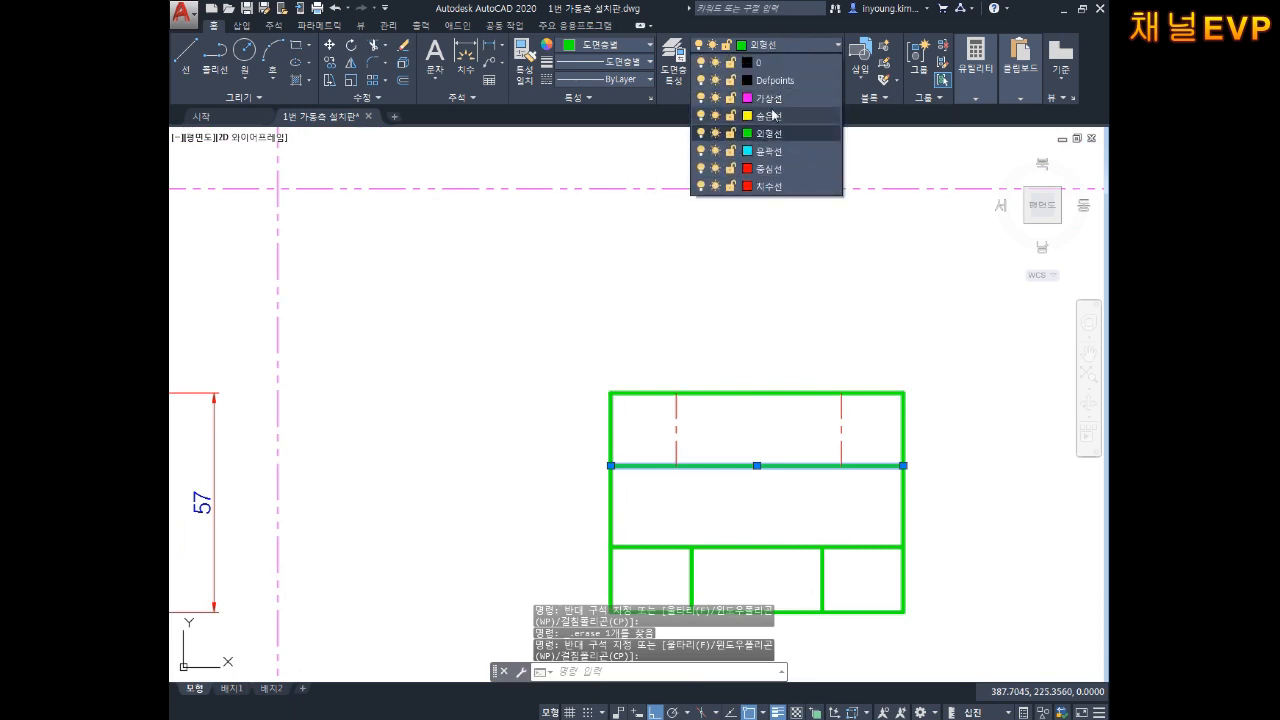
{"action": "left_click", "coordinate": [770, 130]}
{"action": "key", "text": "Escape"}
{"action": "middle_click_drag", "start_coordinate": [797, 256], "coordinate": [838, 168]}
{"action": "key", "text": "Escape"}
{"action": "key", "text": "Escape"}
{"action": "middle_click_drag", "start_coordinate": [746, 269], "coordinate": [654, 248]}
{"action": "key", "text": "Escape"}
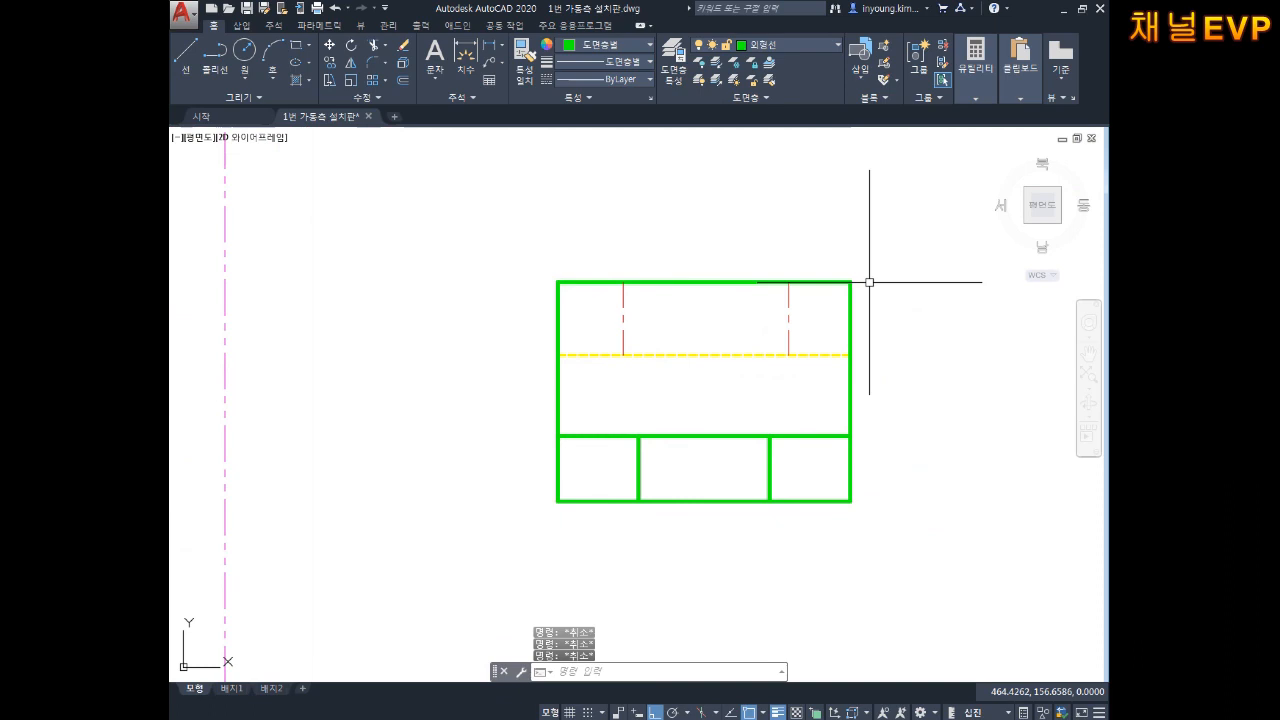
{"action": "type", "text": "len"}
{"action": "key", "text": "Return"}
{"action": "type", "text": "de"}
{"action": "key", "text": "Return"}
{"action": "type", "text": "3"}
{"action": "key", "text": "Escape"}
{"action": "key", "text": "Escape"}
Step: Lengthen the two short vertical centre lines by 3 at both ends with the Lengthen delta option
{"action": "type", "text": "len"}
{"action": "key", "text": "Return"}
{"action": "type", "text": "de"}
{"action": "key", "text": "Return"}
{"action": "key", "text": "Return"}
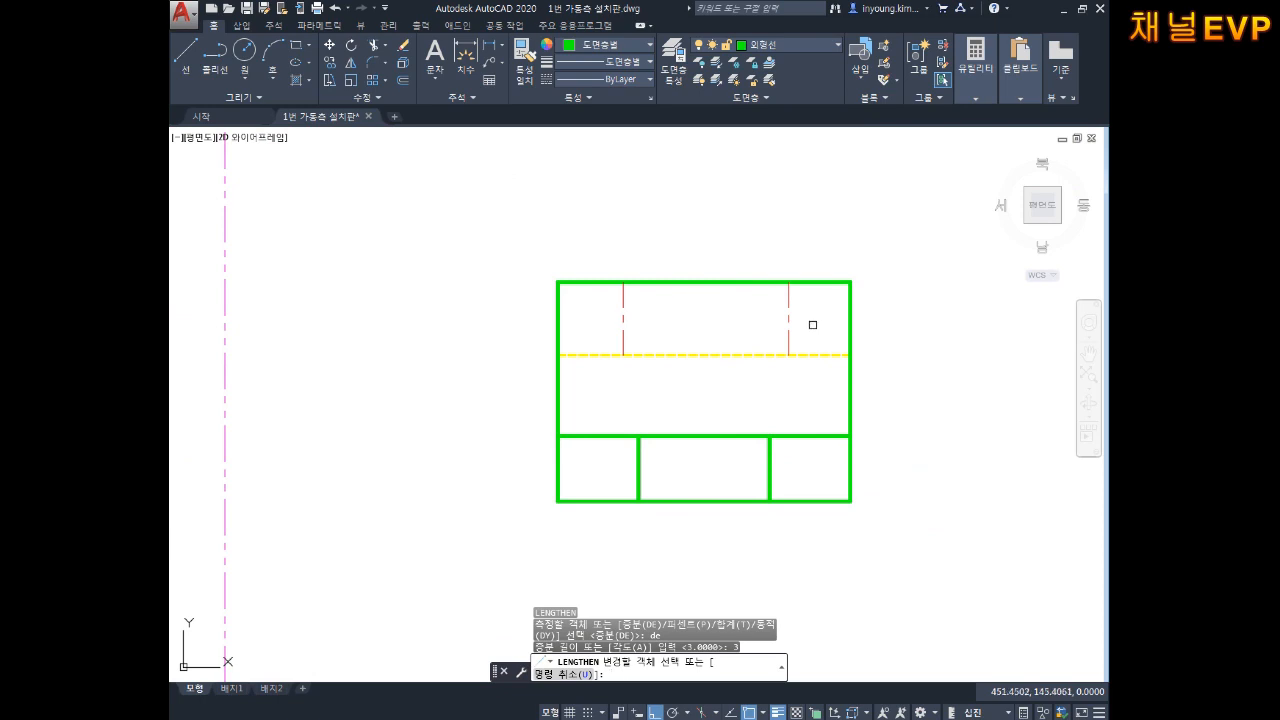
{"action": "left_click", "coordinate": [790, 318]}
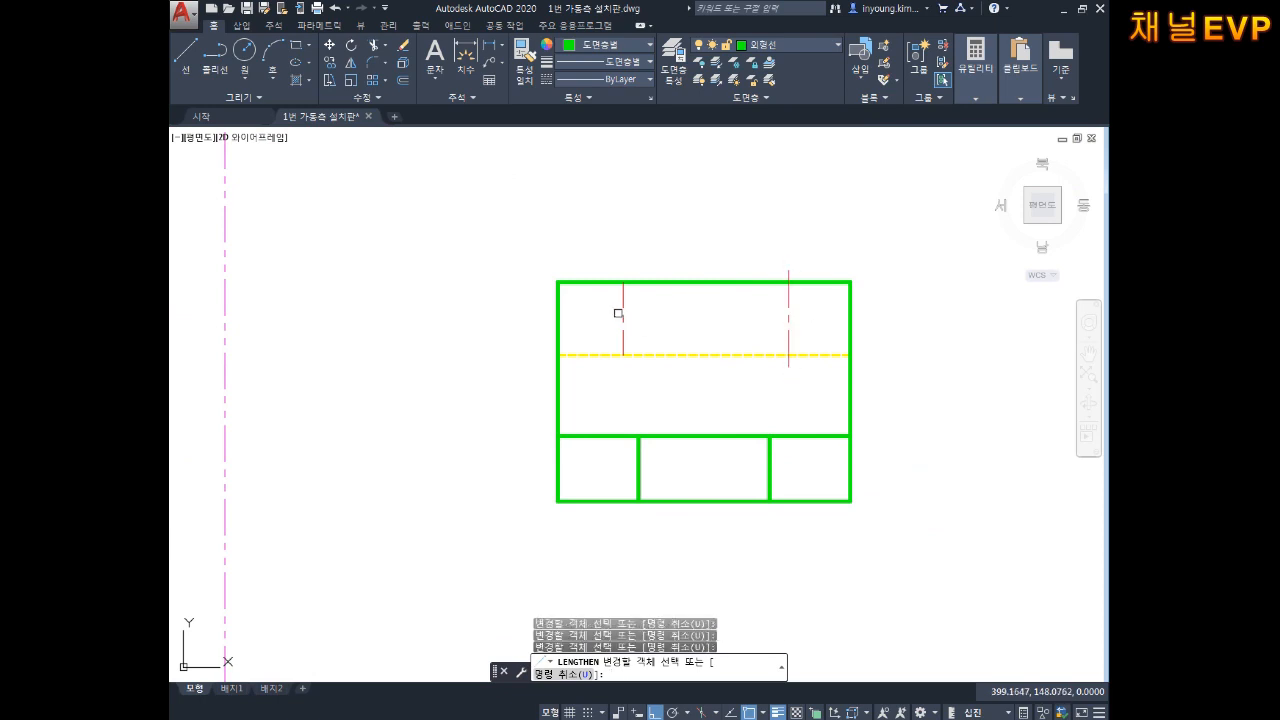
{"action": "key", "text": "Escape"}
Step: Draw a vertical line from the midpoint of the side view's bottom edge to its top edge
{"action": "middle_click_drag", "start_coordinate": [945, 371], "coordinate": [908, 389]}
{"action": "type", "text": "l"}
{"action": "key", "text": "Return"}
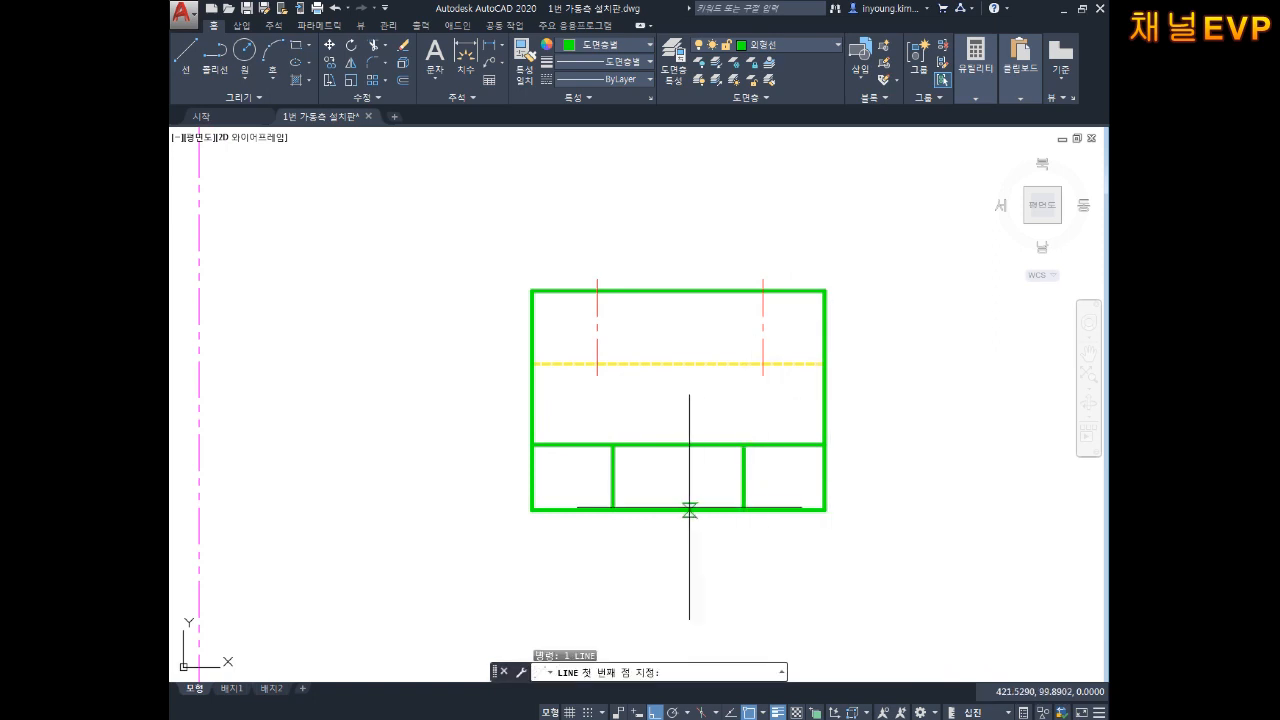
{"action": "left_click", "coordinate": [678, 510]}
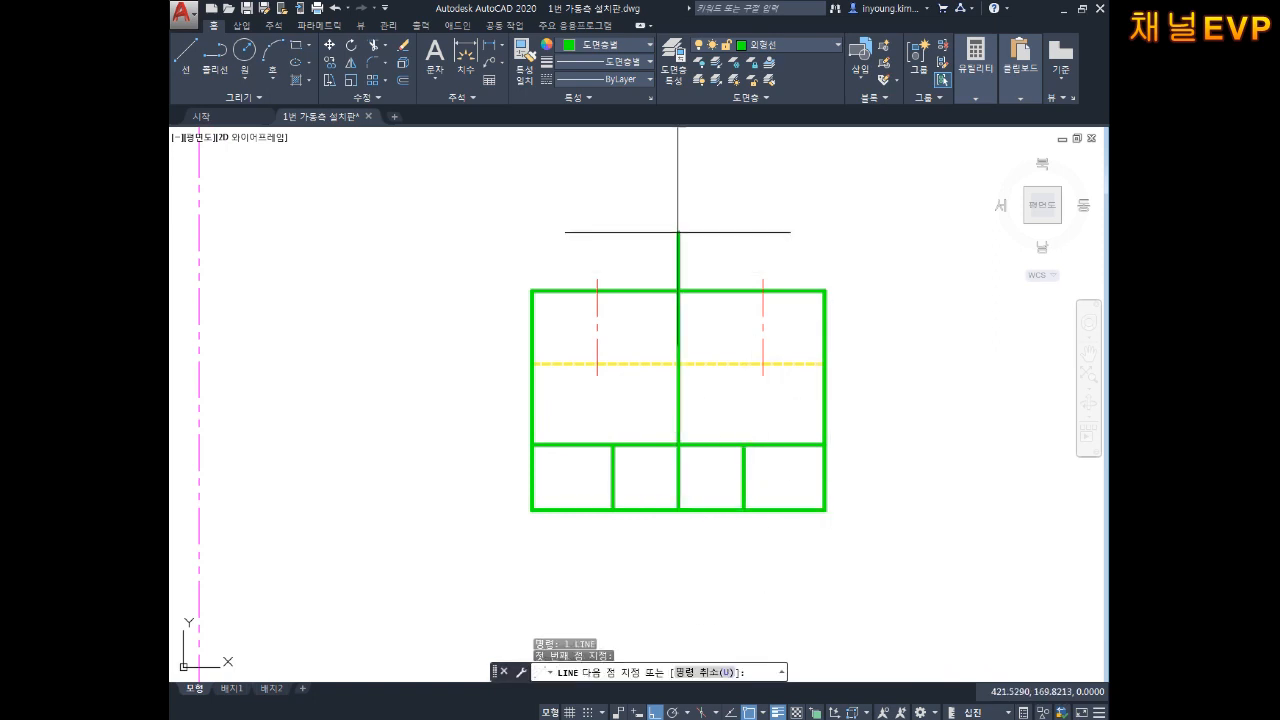
{"action": "left_click", "coordinate": [679, 291]}
{"action": "key", "text": "Escape"}
{"action": "key", "text": "Escape"}
Step: Move the vertical line through the middle of the side view to the 중심선 layer
{"action": "left_click", "coordinate": [706, 323]}
{"action": "left_click", "coordinate": [652, 346]}
{"action": "left_click", "coordinate": [767, 47]}
{"action": "left_click", "coordinate": [774, 177]}
{"action": "key", "text": "Escape"}
{"action": "key", "text": "Escape"}
{"action": "key", "text": "Escape"}
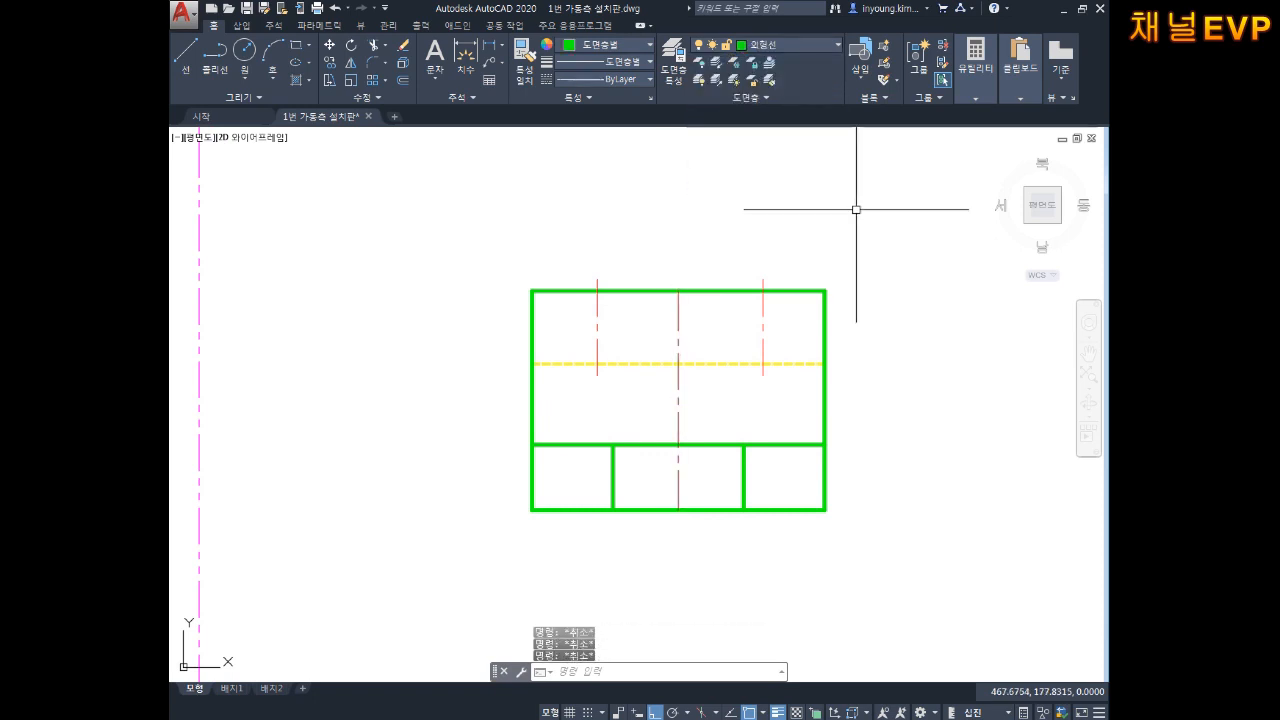
Step: Lengthen the middle vertical centre line by 3 at both ends using the Lengthen delta option
{"action": "type", "text": "len"}
{"action": "key", "text": "Return"}
{"action": "type", "text": "de"}
{"action": "key", "text": "Return"}
{"action": "type", "text": "3"}
{"action": "key", "text": "Return"}
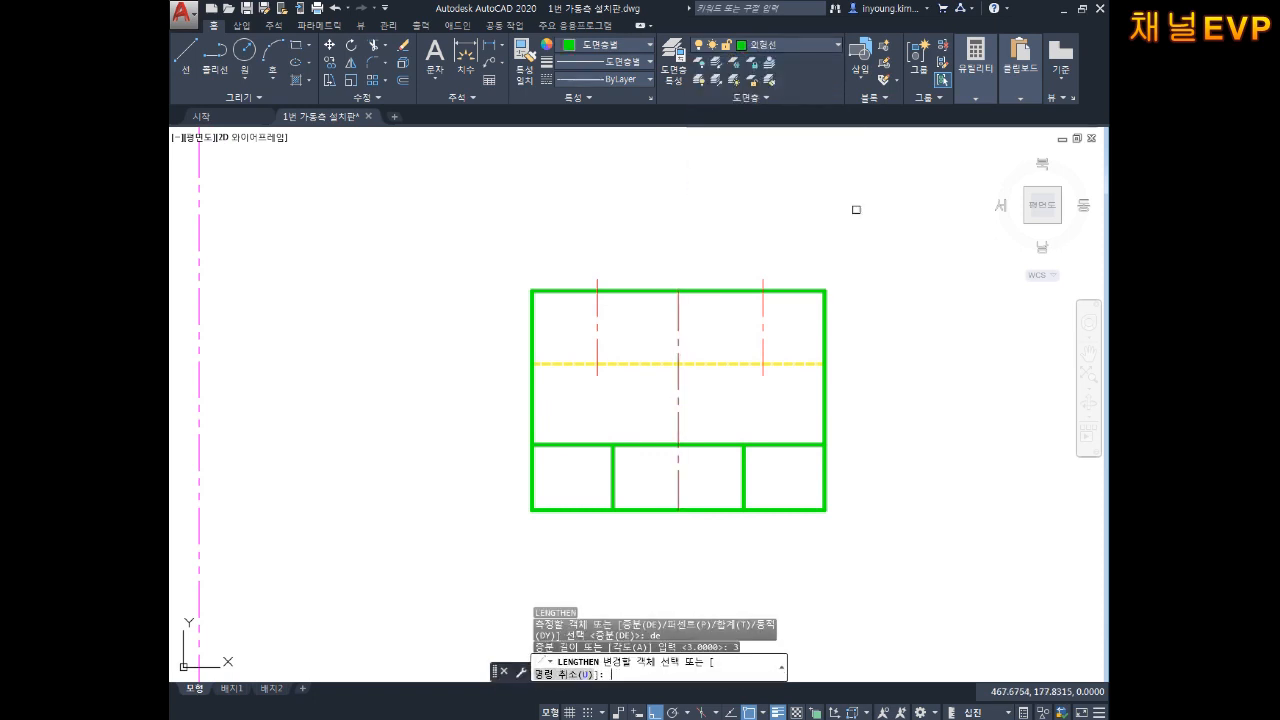
{"action": "left_click", "coordinate": [679, 325]}
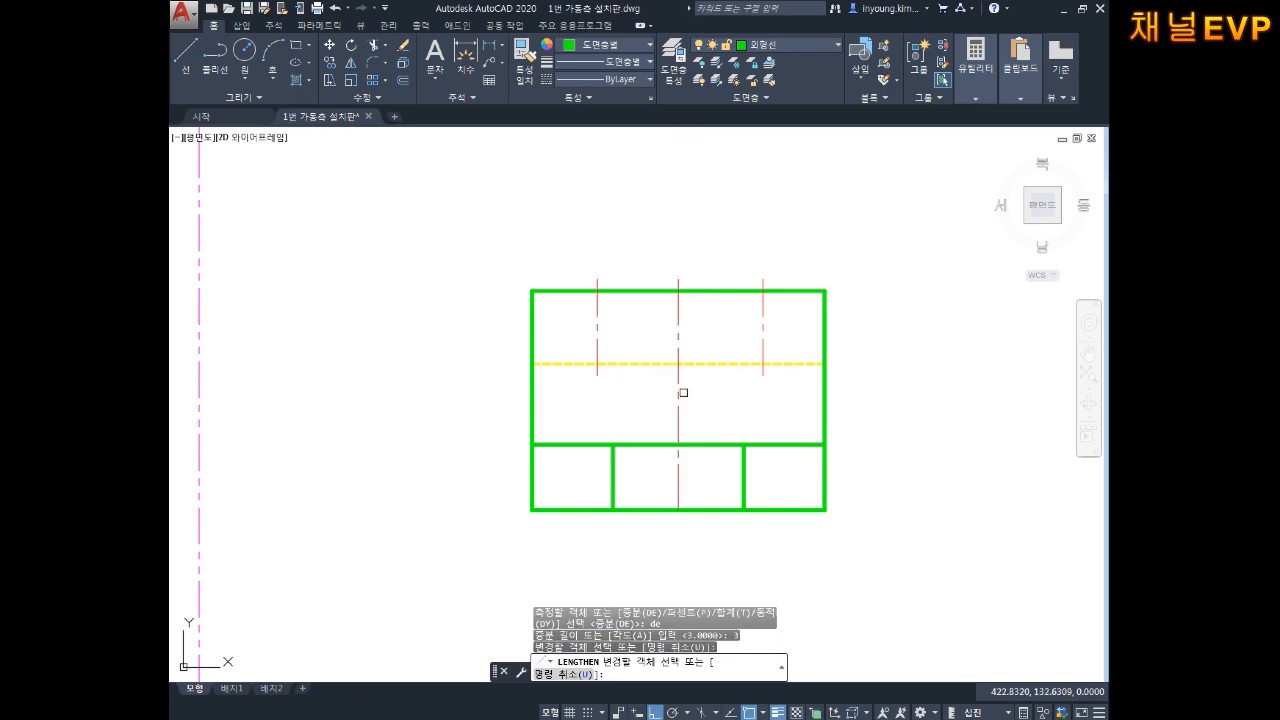
{"action": "left_click", "coordinate": [680, 411]}
{"action": "key", "text": "Escape"}
{"action": "key", "text": "Escape"}
{"action": "key", "text": "Escape"}
Step: Delete the horizontal hidden line from the side view
{"action": "left_click", "coordinate": [651, 359]}
{"action": "left_click", "coordinate": [635, 387]}
{"action": "key", "text": "Delete"}
Step: Copy the x surface finish symbol from the -주서- notes to the empty space between the front and side views
{"action": "scroll", "coordinate": [685, 396], "scroll_direction": "down", "scroll_amount": 4}
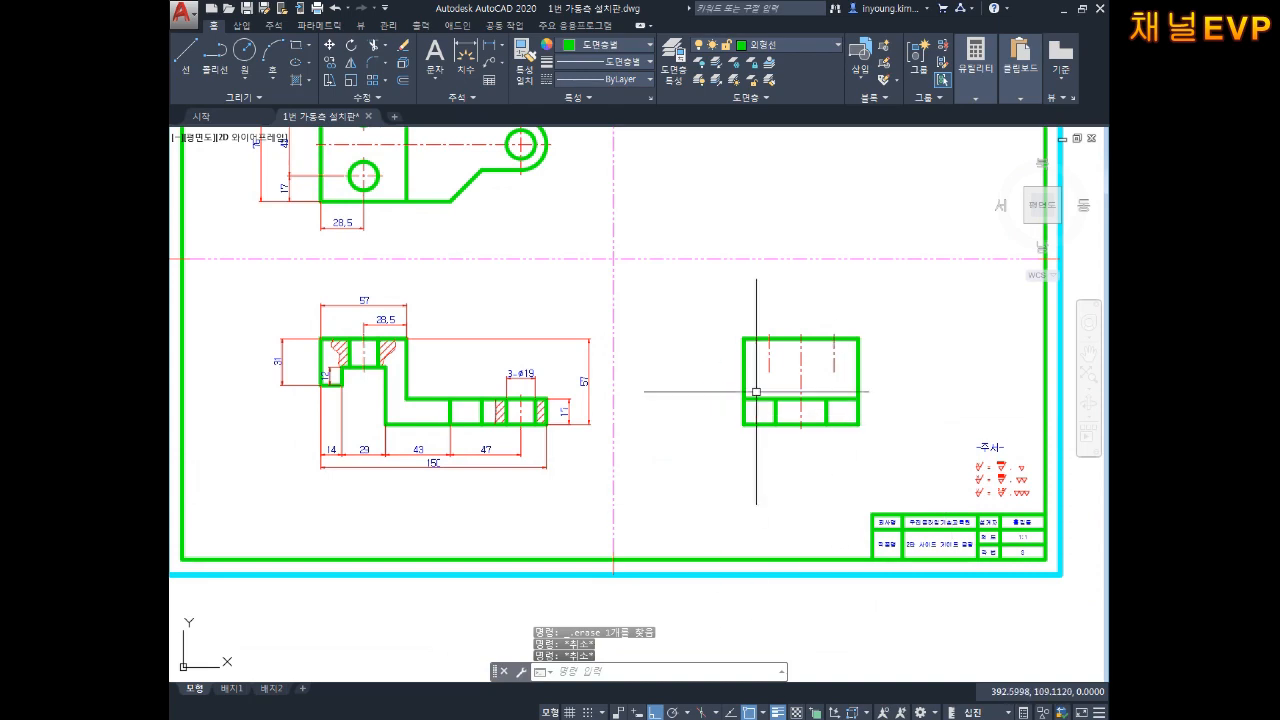
{"action": "middle_click_drag", "start_coordinate": [740, 390], "coordinate": [796, 499]}
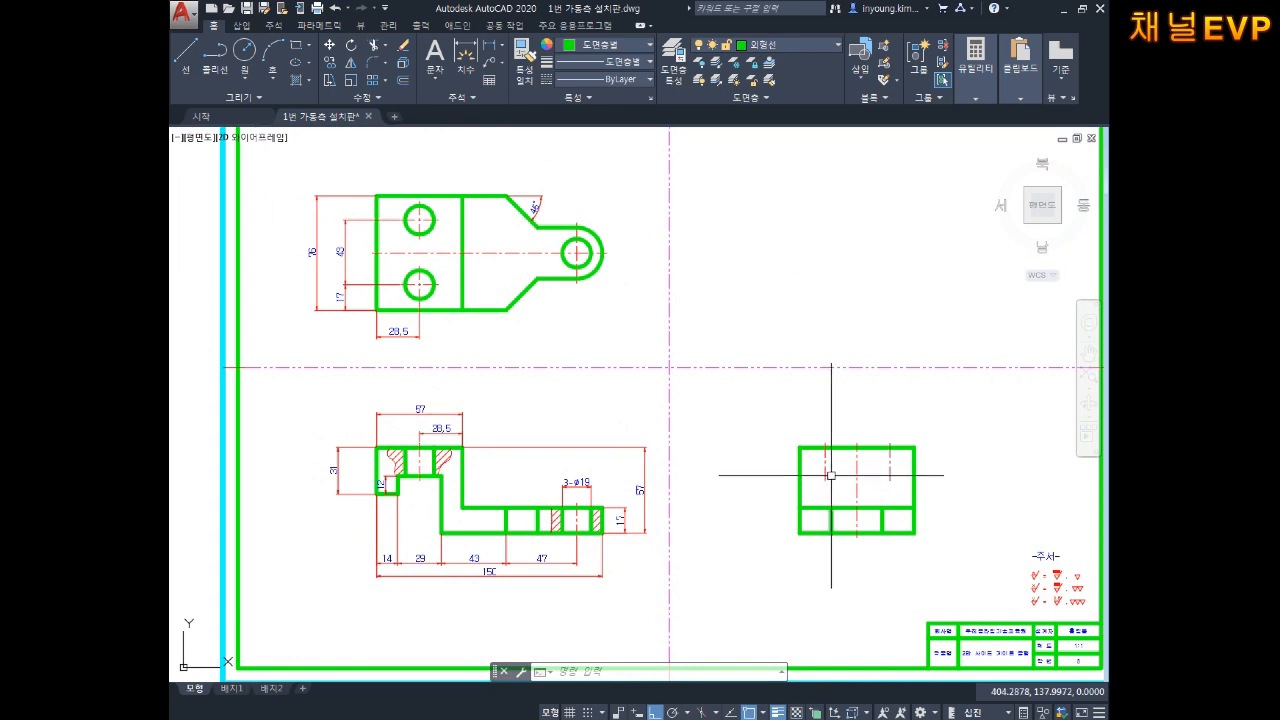
{"action": "middle_click_drag", "start_coordinate": [802, 437], "coordinate": [802, 453]}
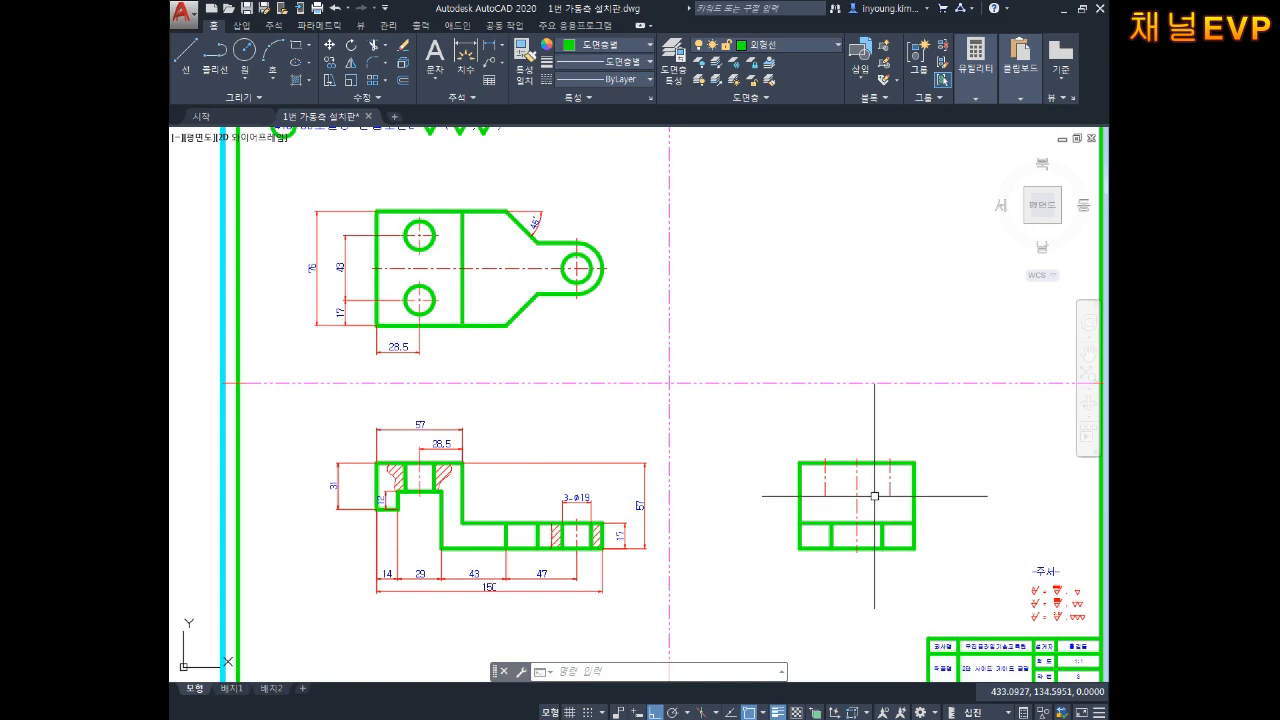
{"action": "scroll", "coordinate": [875, 496], "scroll_direction": "up", "scroll_amount": 5}
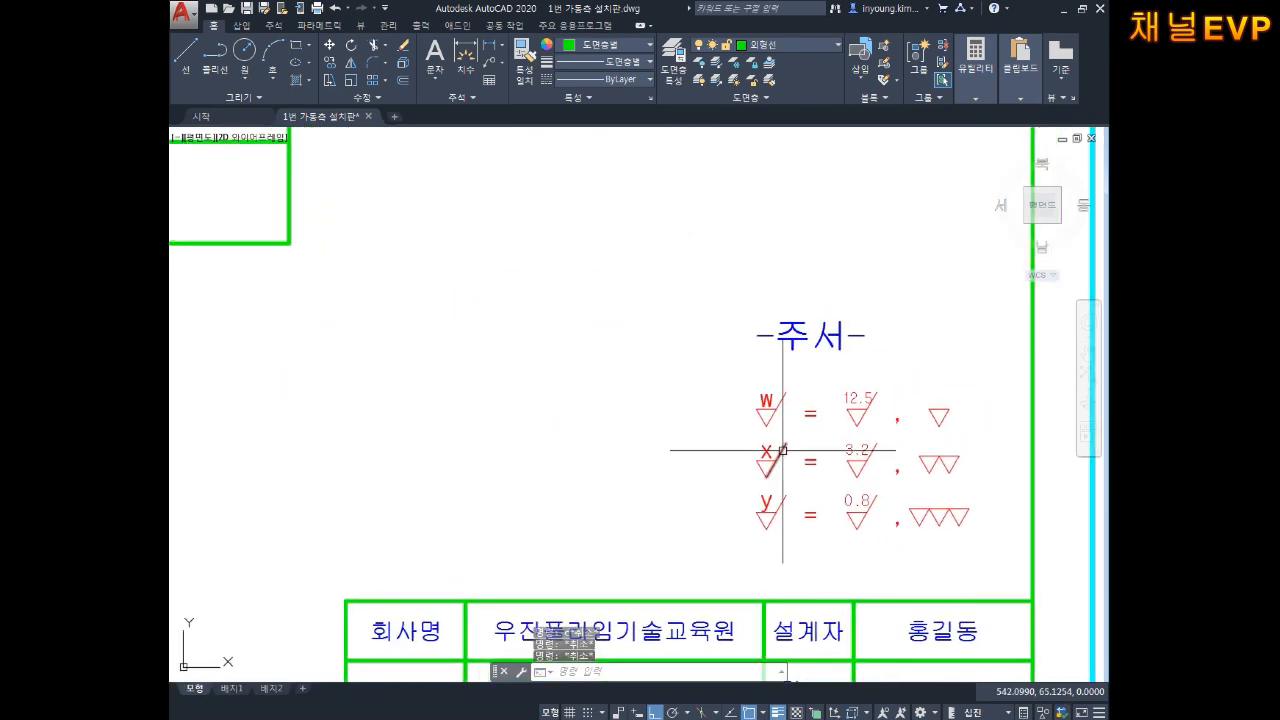
{"action": "type", "text": "o"}
{"action": "key", "text": "Return"}
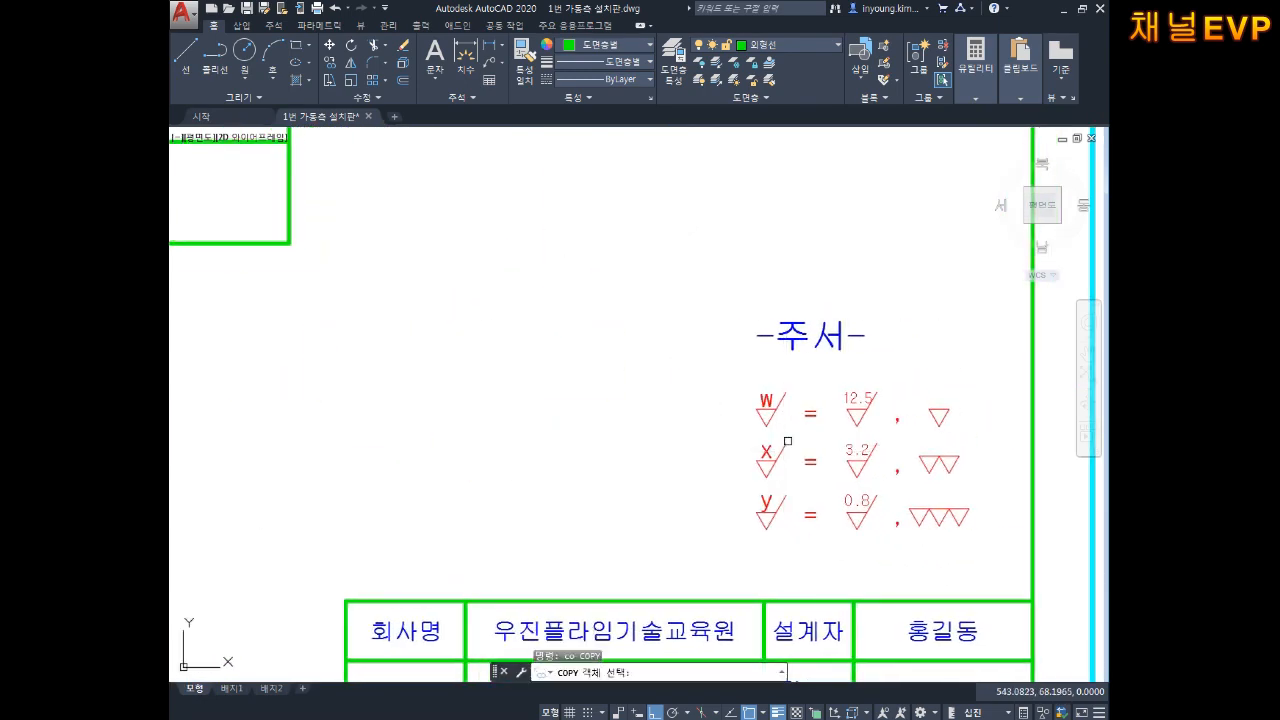
{"action": "scroll", "coordinate": [788, 441], "scroll_direction": "up", "scroll_amount": 4}
{"action": "left_click", "coordinate": [788, 420]}
{"action": "left_click", "coordinate": [661, 534]}
{"action": "key", "text": "Return"}
{"action": "left_click", "coordinate": [722, 509]}
{"action": "scroll", "coordinate": [559, 423], "scroll_direction": "down", "scroll_amount": 2}
{"action": "scroll", "coordinate": [559, 423], "scroll_direction": "down", "scroll_amount": 2}
{"action": "middle_click_drag", "start_coordinate": [513, 397], "coordinate": [653, 477]}
{"action": "key", "text": "F8"}
{"action": "scroll", "coordinate": [567, 378], "scroll_direction": "down", "scroll_amount": 6}
{"action": "middle_click_drag", "start_coordinate": [579, 387], "coordinate": [726, 431]}
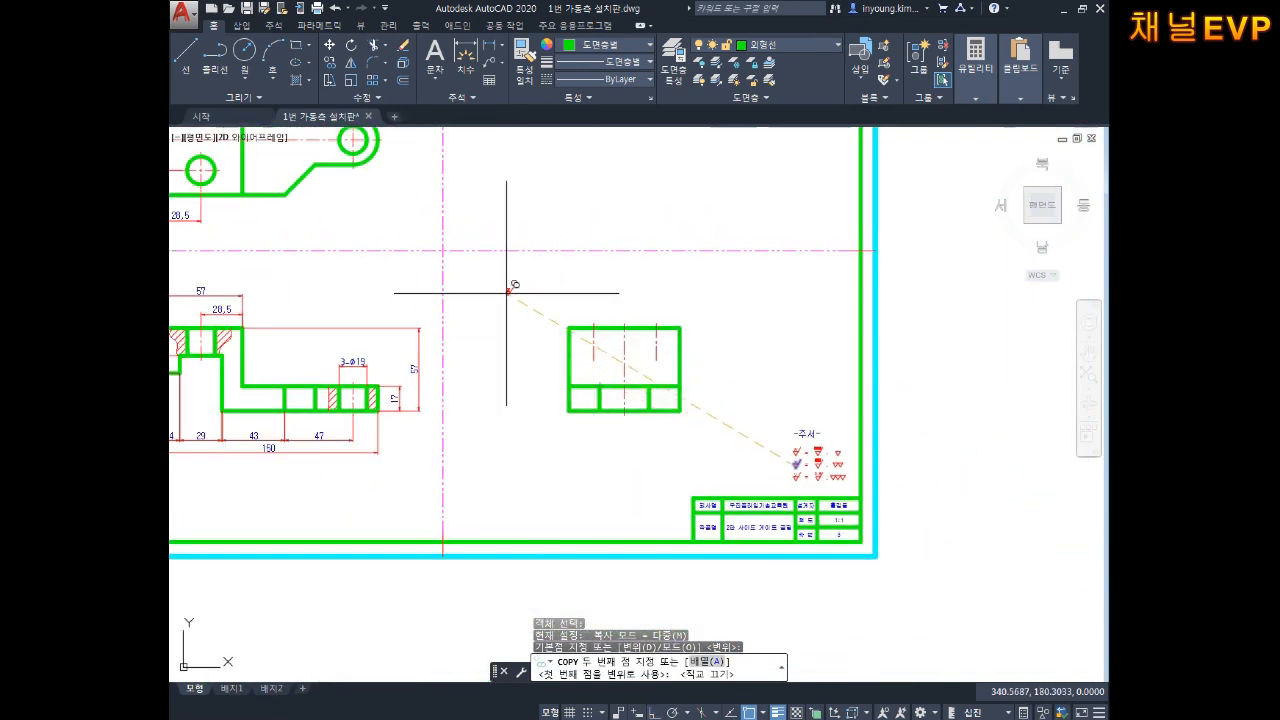
{"action": "left_click", "coordinate": [493, 292]}
Step: Scale the copied x surface finish symbol by 1.5 about the bottom tip of its triangle
{"action": "scroll", "coordinate": [475, 294], "scroll_direction": "up", "scroll_amount": 4}
{"action": "scroll", "coordinate": [473, 294], "scroll_direction": "up", "scroll_amount": 5}
{"action": "key", "text": "Escape"}
{"action": "key", "text": "Escape"}
{"action": "key", "text": "Escape"}
{"action": "type", "text": "s"}
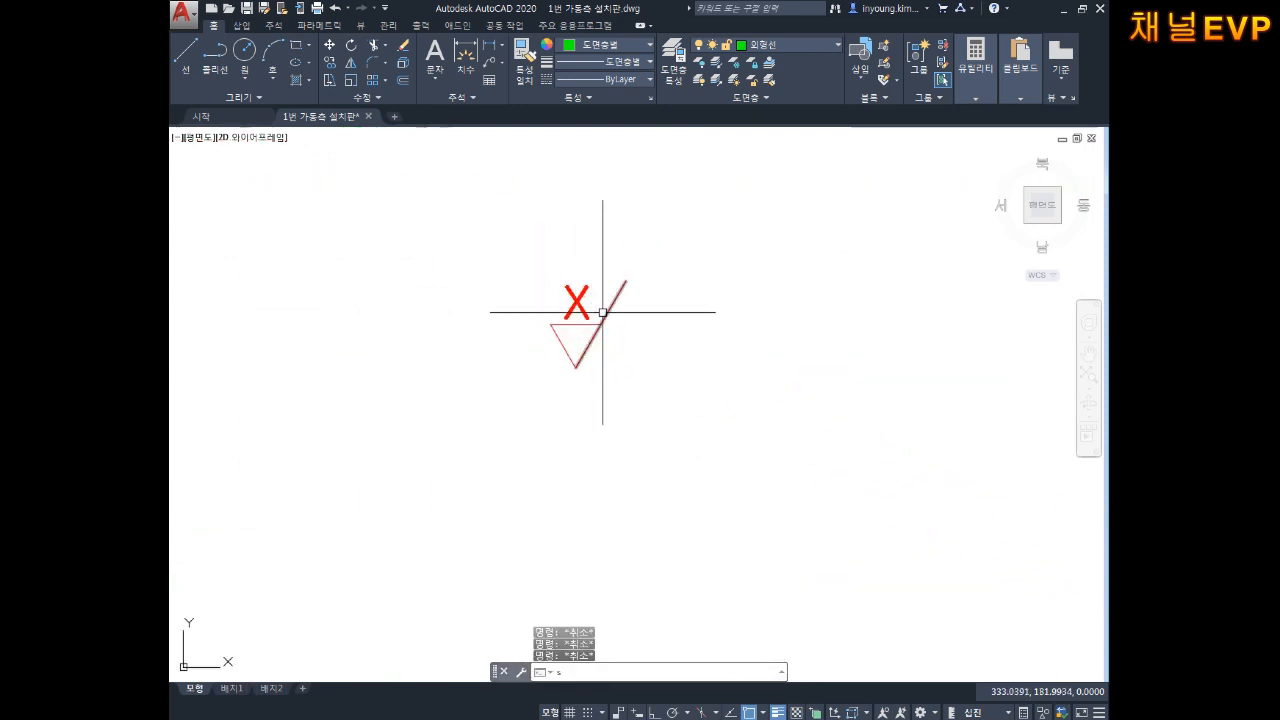
{"action": "type", "text": "c"}
{"action": "key", "text": "Return"}
{"action": "left_click", "coordinate": [657, 246]}
{"action": "left_click", "coordinate": [563, 369]}
{"action": "key", "text": "Return"}
{"action": "left_click", "coordinate": [575, 367]}
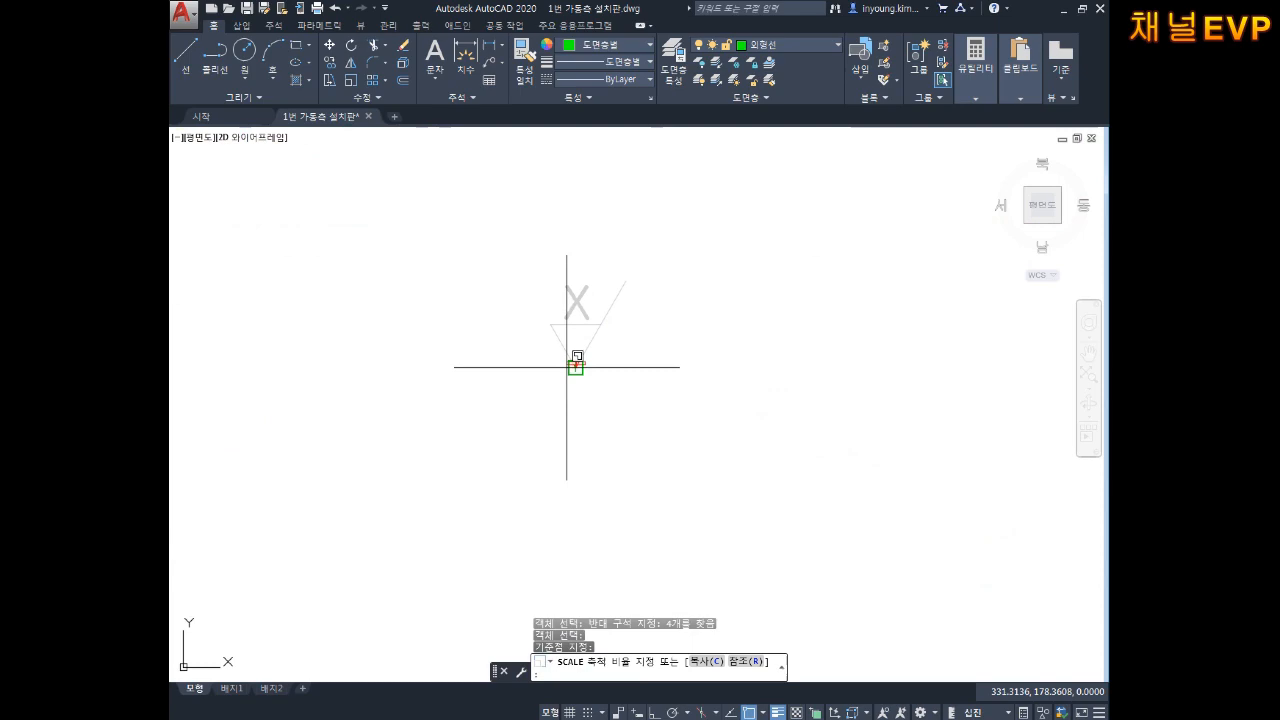
{"action": "key", "text": "Return"}
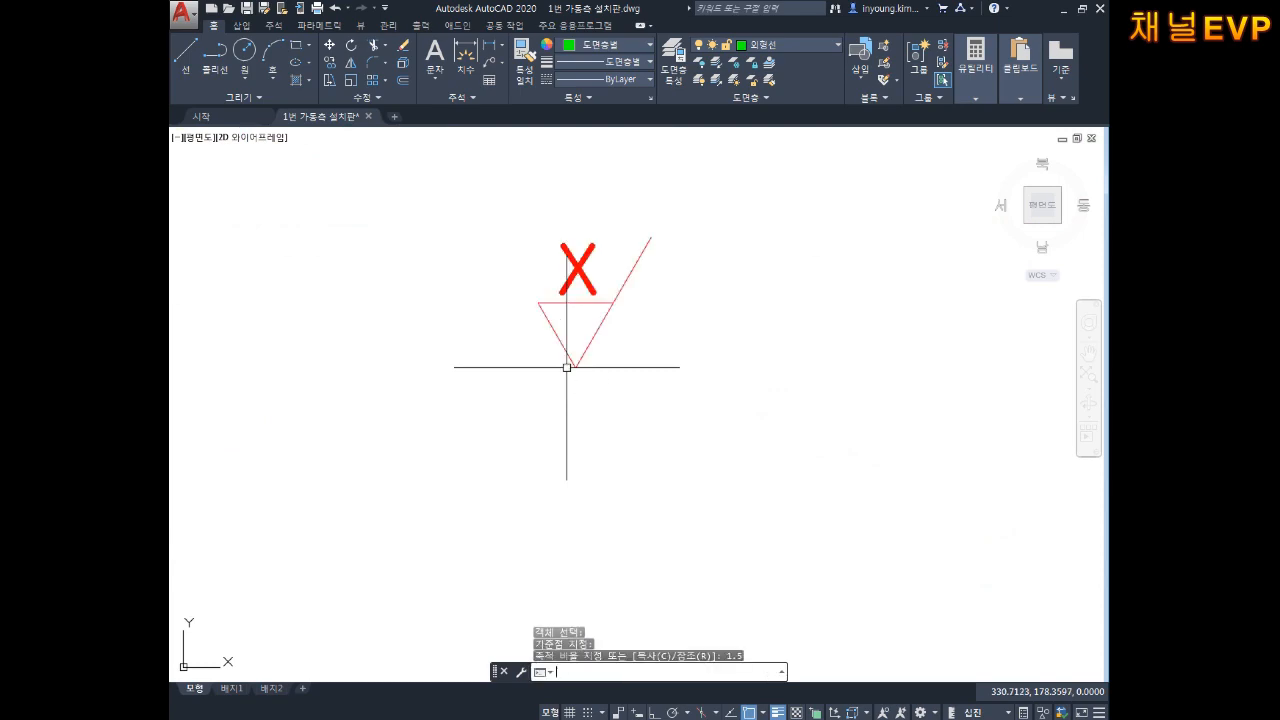
{"action": "key", "text": "Escape"}
{"action": "key", "text": "Escape"}
{"action": "key", "text": "Escape"}
Step: Examine the top, front and side views together with the enlarged x surface finish symbol
{"action": "scroll", "coordinate": [514, 361], "scroll_direction": "down", "scroll_amount": 5}
{"action": "middle_click_drag", "start_coordinate": [532, 343], "coordinate": [614, 371]}
{"action": "scroll", "coordinate": [618, 376], "scroll_direction": "down", "scroll_amount": 4}
{"action": "mouse_move", "coordinate": [633, 454]}
{"action": "middle_mouse_down"}
{"action": "mouse_move", "coordinate": [659, 445]}
{"action": "mouse_move", "coordinate": [673, 461]}
{"action": "middle_mouse_up"}
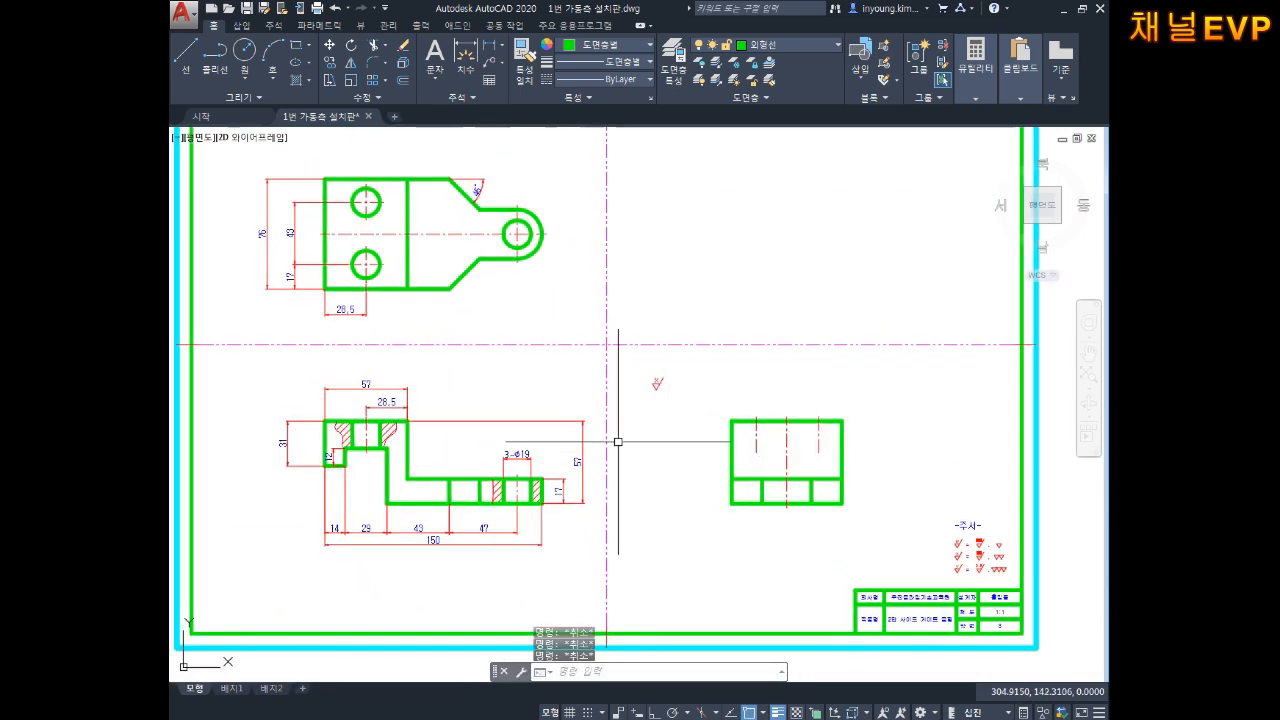
{"action": "middle_click_drag", "start_coordinate": [567, 381], "coordinate": [632, 441]}
{"action": "scroll", "coordinate": [697, 426], "scroll_direction": "up", "scroll_amount": 2}
{"action": "middle_click_drag", "start_coordinate": [749, 465], "coordinate": [772, 409]}
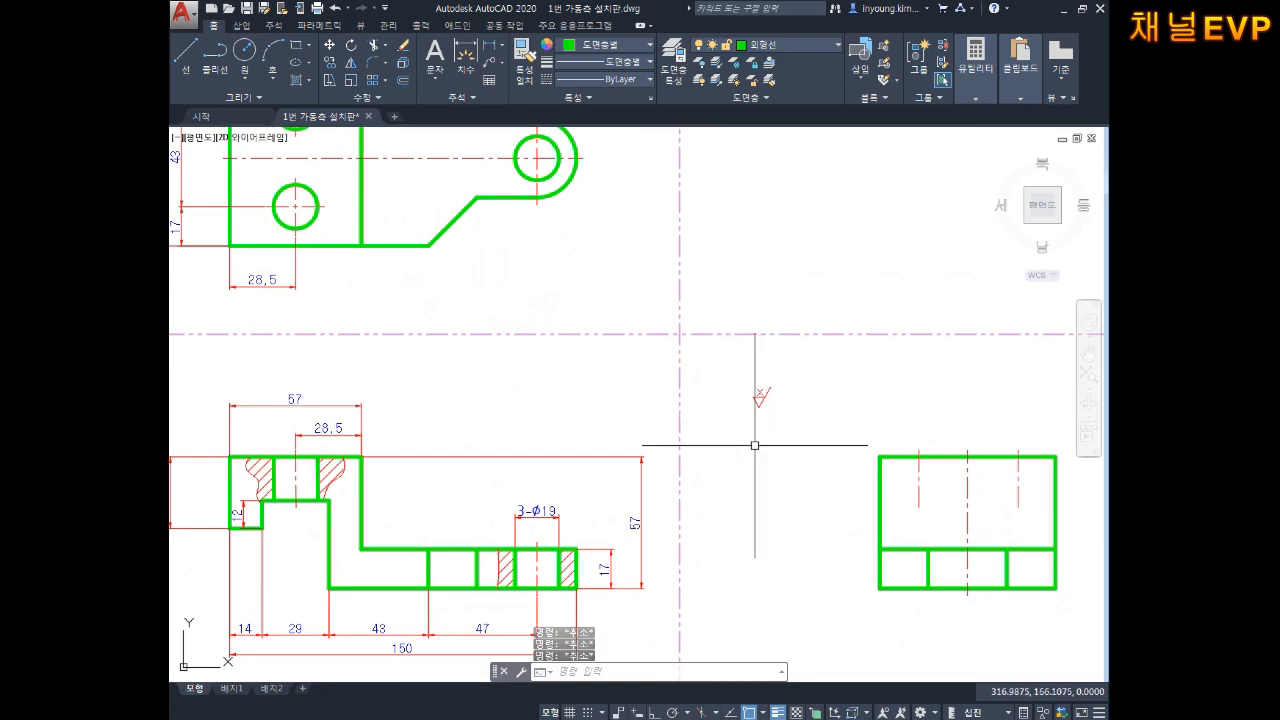
{"action": "scroll", "coordinate": [597, 443], "scroll_direction": "down", "scroll_amount": 4}
{"action": "mouse_move", "coordinate": [623, 449]}
{"action": "middle_mouse_down"}
{"action": "mouse_move", "coordinate": [629, 420]}
{"action": "mouse_move", "coordinate": [645, 439]}
{"action": "middle_mouse_up"}
{"action": "scroll", "coordinate": [629, 420], "scroll_direction": "up", "scroll_amount": 2}
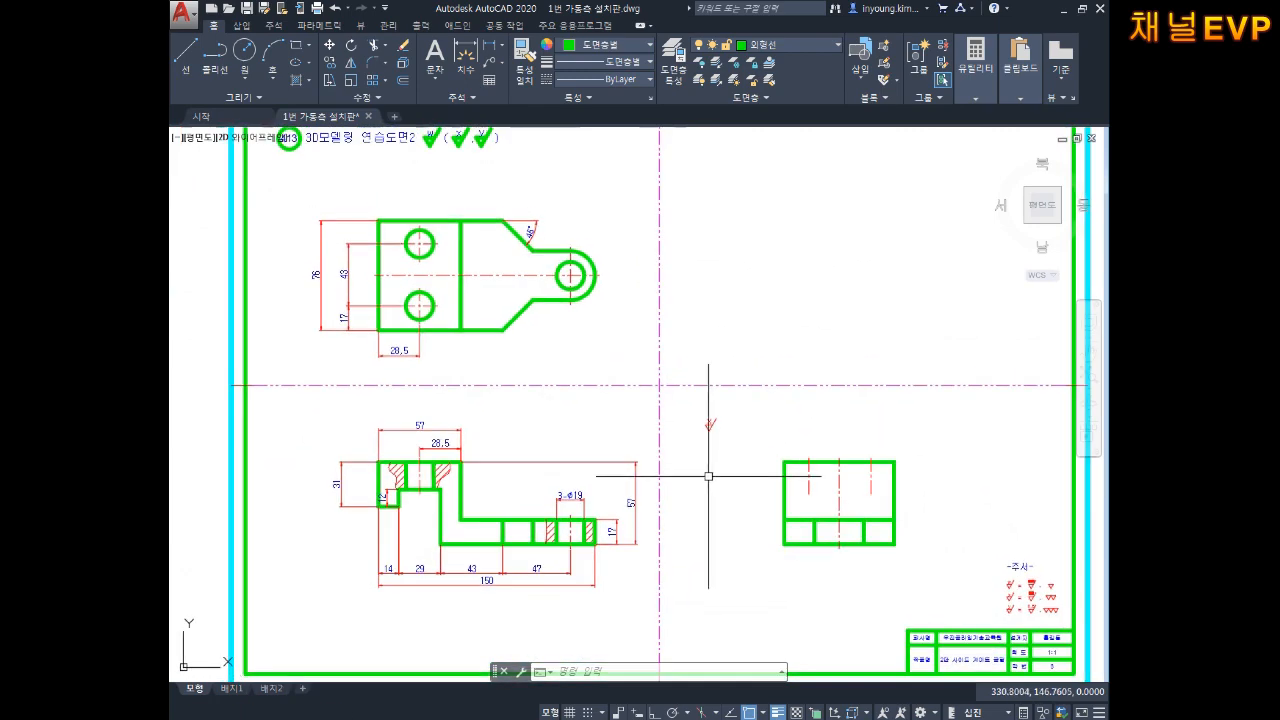
Step: Create multiline text with the two lines 일반공차 and 정밀공차 in the empty area beside the top view
{"action": "scroll", "coordinate": [757, 386], "scroll_direction": "up", "scroll_amount": 4}
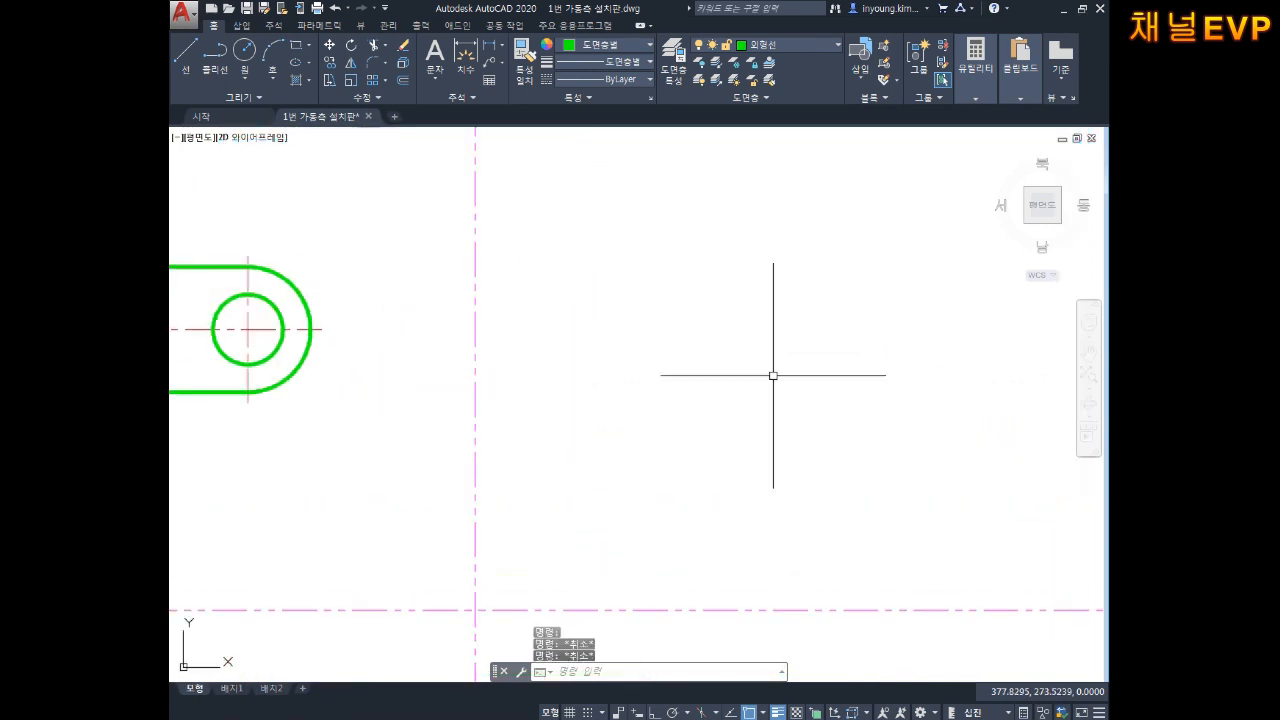
{"action": "key", "text": "Return"}
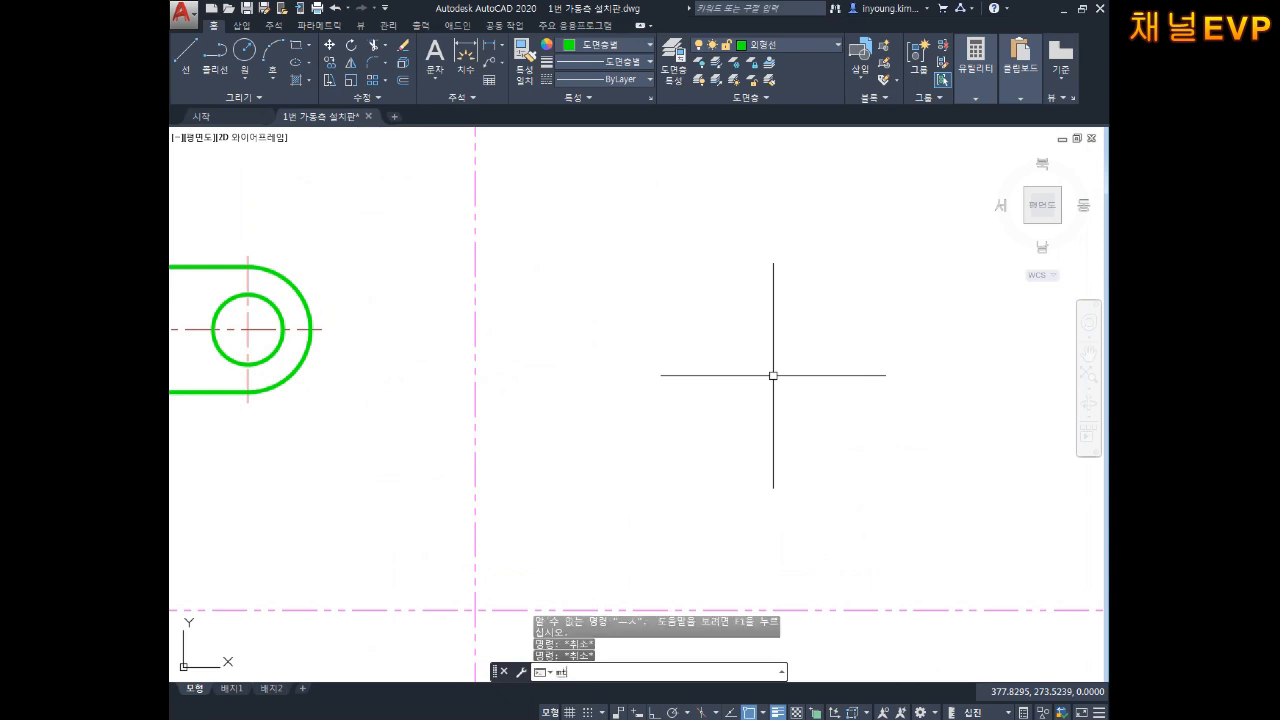
{"action": "type", "text": "mt"}
{"action": "key", "text": "Return"}
{"action": "left_click", "coordinate": [606, 271]}
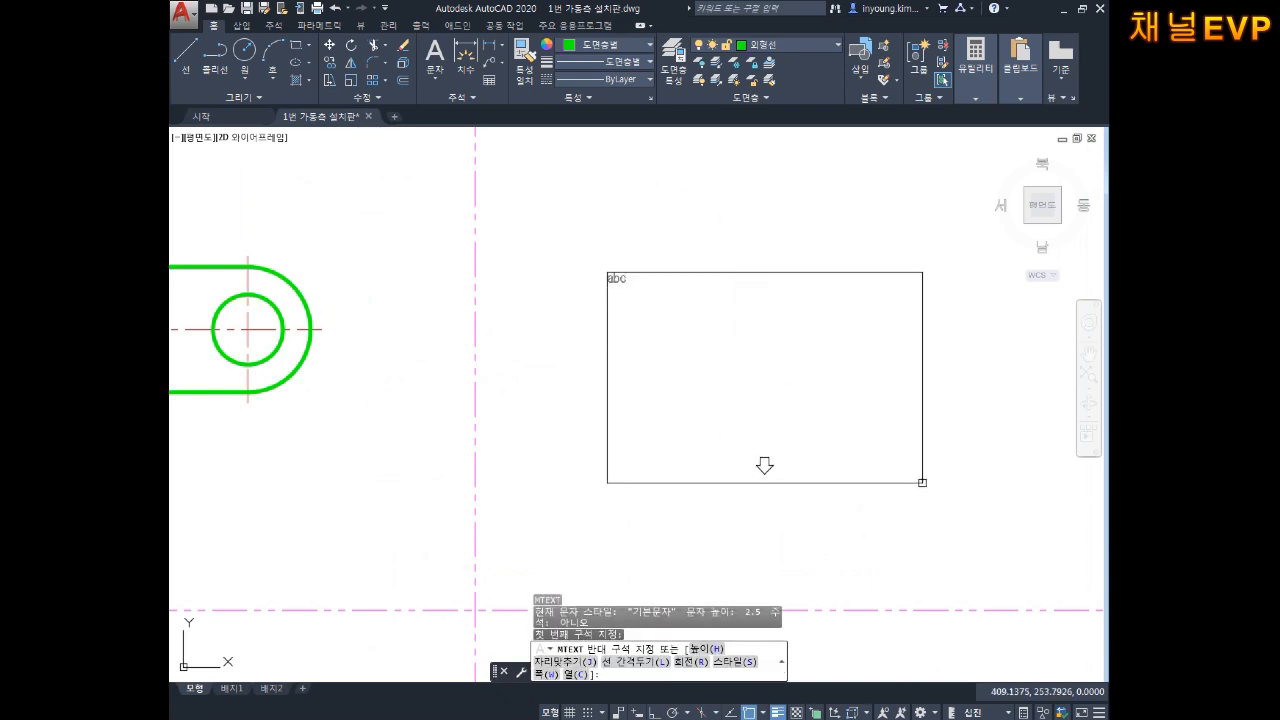
{"action": "left_click", "coordinate": [982, 538]}
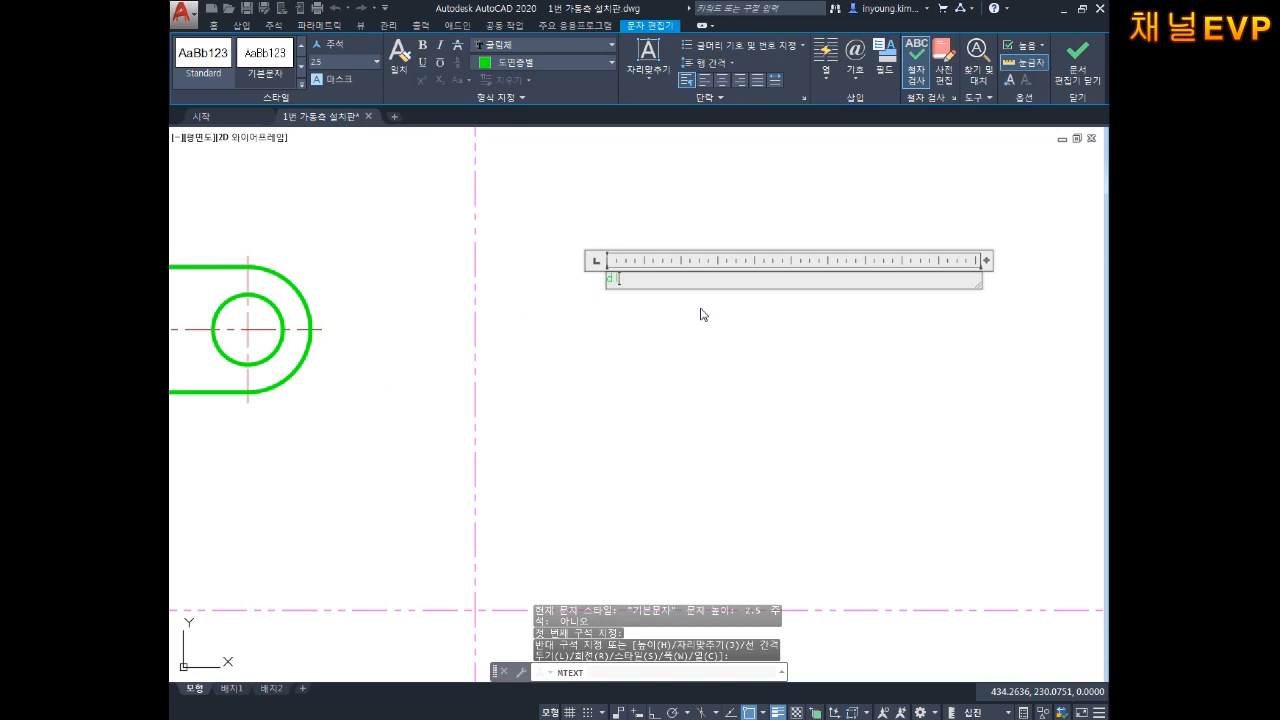
{"action": "type", "text": "일반공차"}
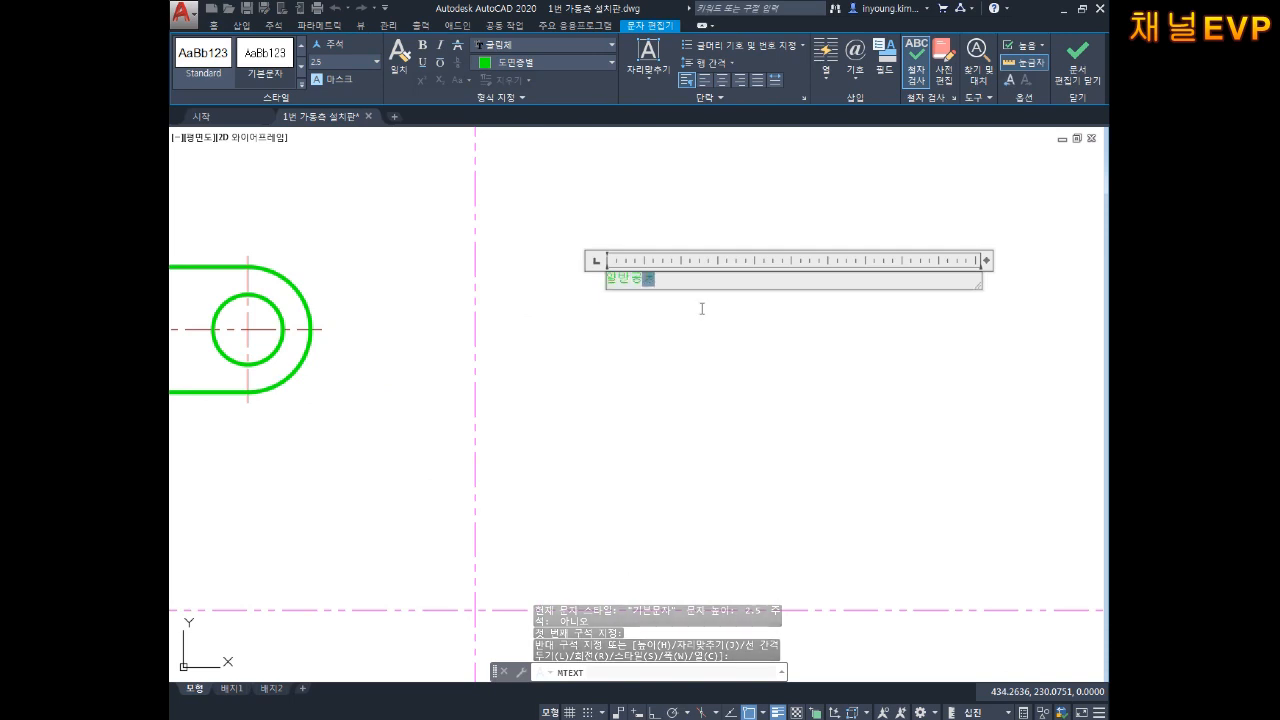
{"action": "key", "text": "Return"}
{"action": "type", "text": "적용"}
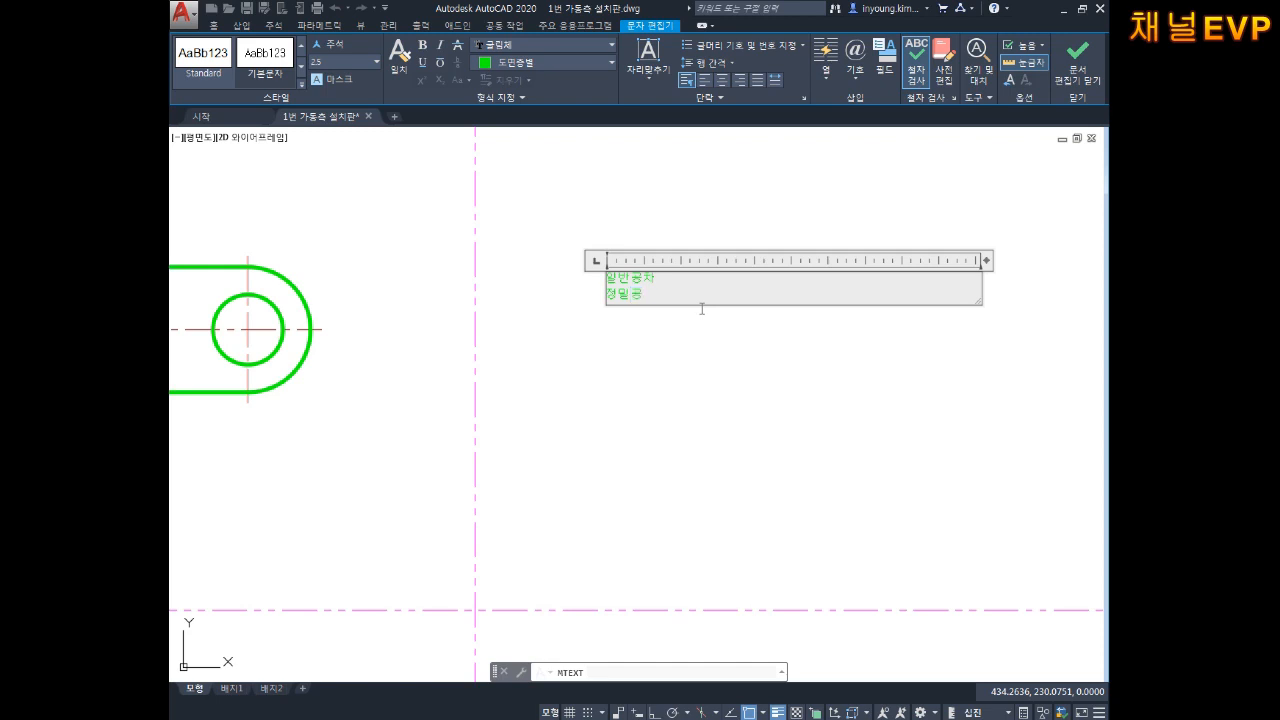
{"action": "key", "text": "Return"}
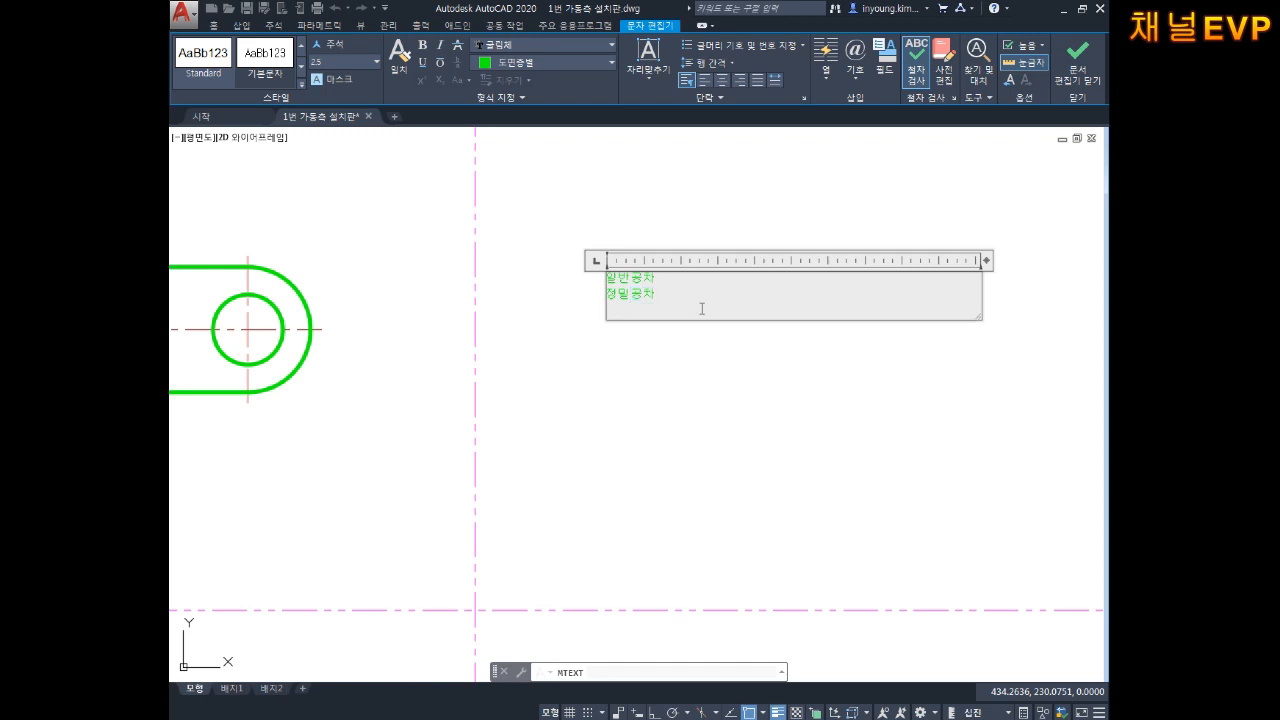
{"action": "left_click", "coordinate": [636, 337]}
Step: Change the colour of both lines of the 일반공차 and 정밀공차 text to blue
{"action": "scroll", "coordinate": [669, 265], "scroll_direction": "up", "scroll_amount": 4}
{"action": "middle_click_drag", "start_coordinate": [631, 284], "coordinate": [631, 293]}
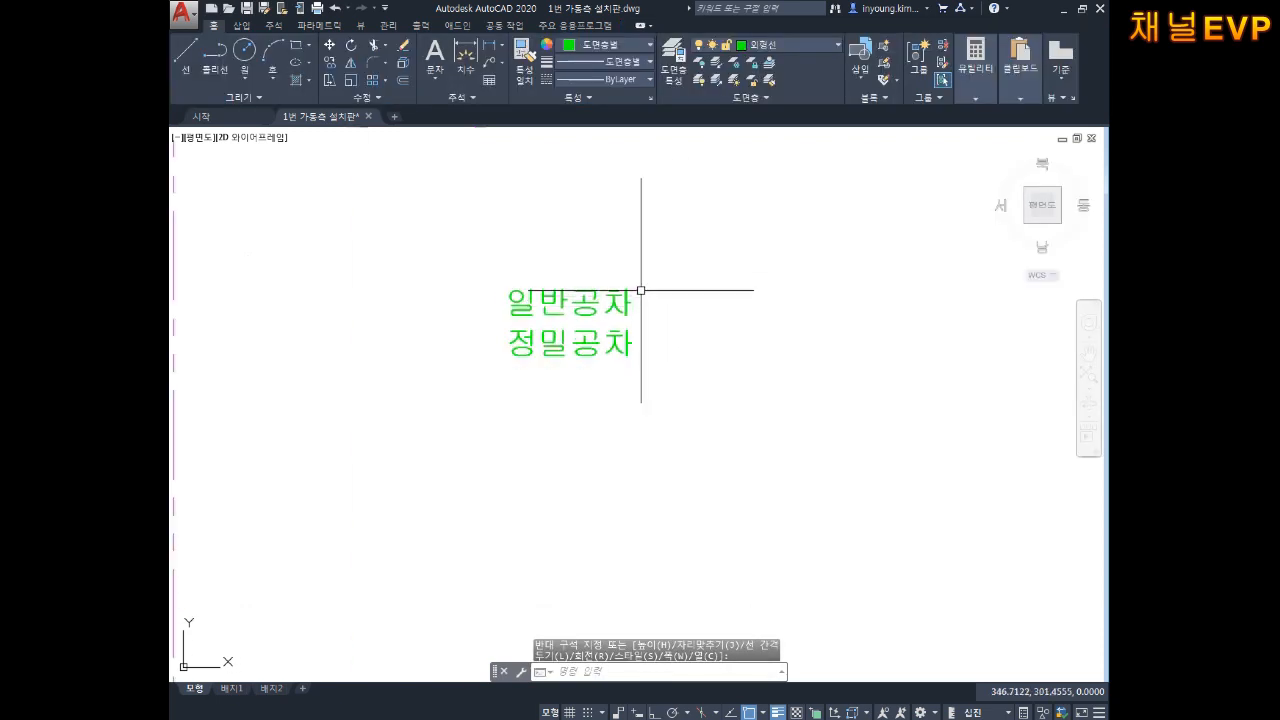
{"action": "left_click", "coordinate": [626, 291]}
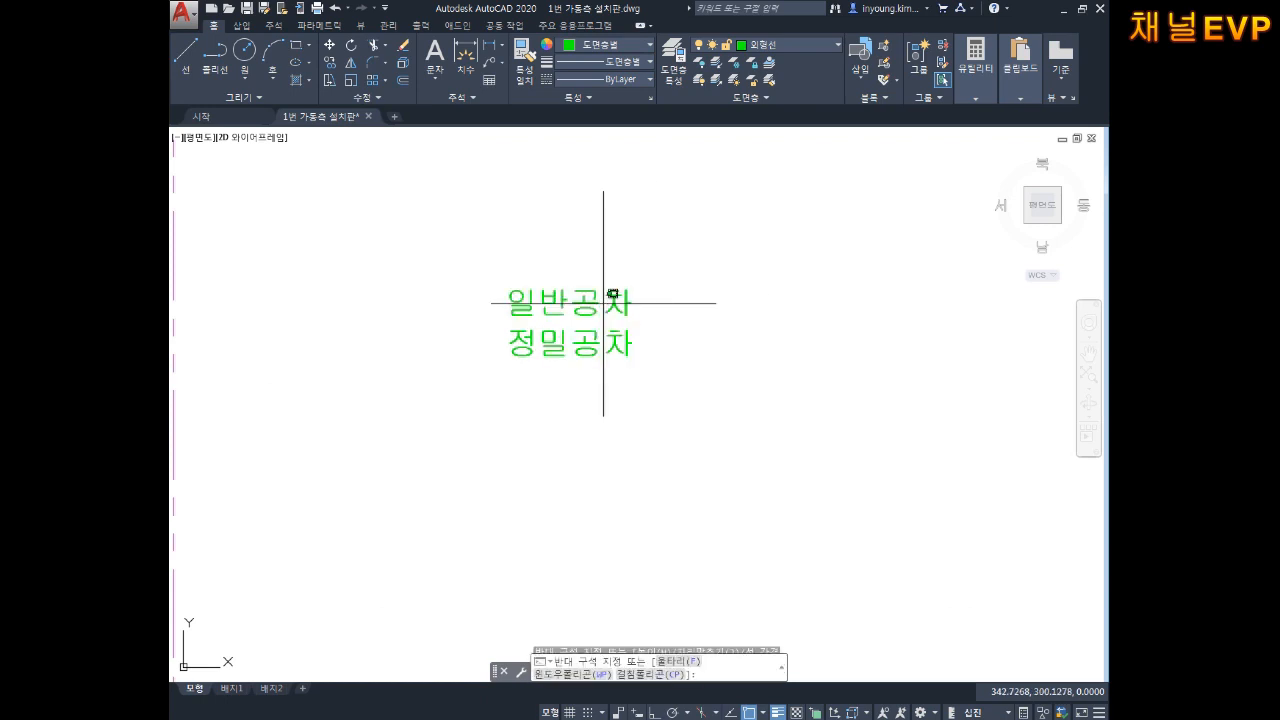
{"action": "left_click", "coordinate": [626, 317]}
{"action": "double_click", "coordinate": [622, 308]}
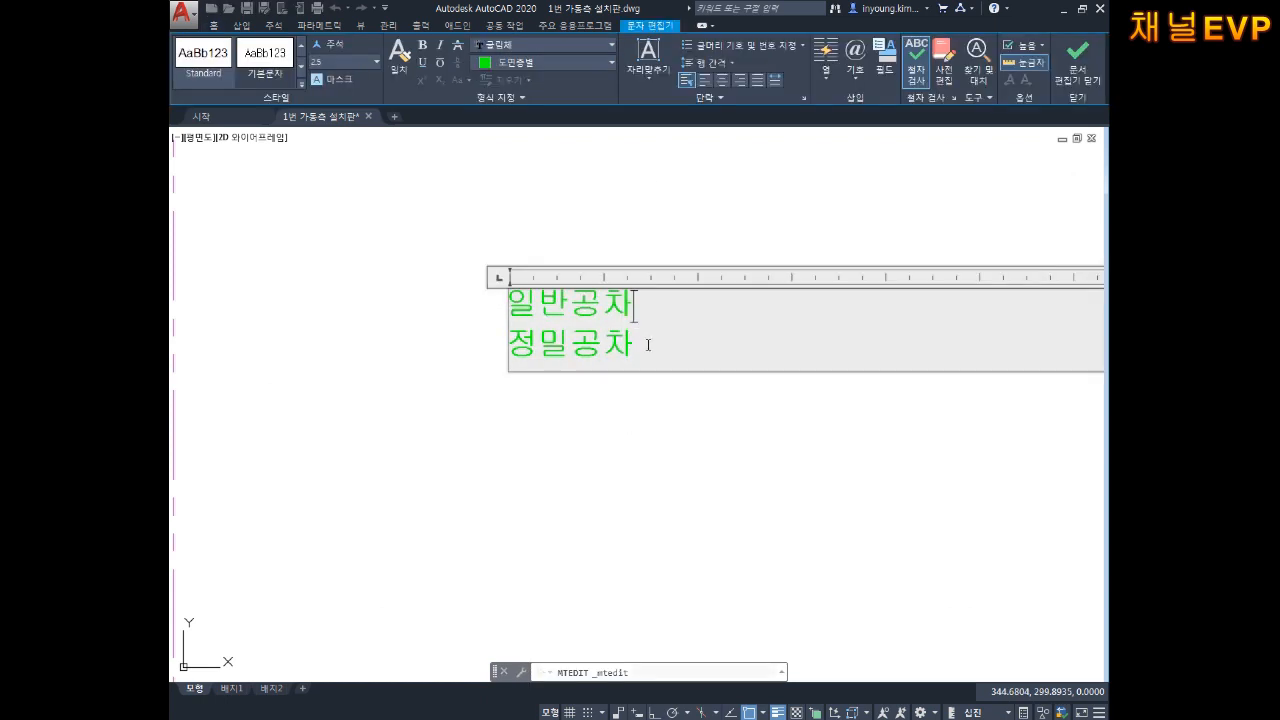
{"action": "left_click_drag", "start_coordinate": [648, 345], "coordinate": [461, 277]}
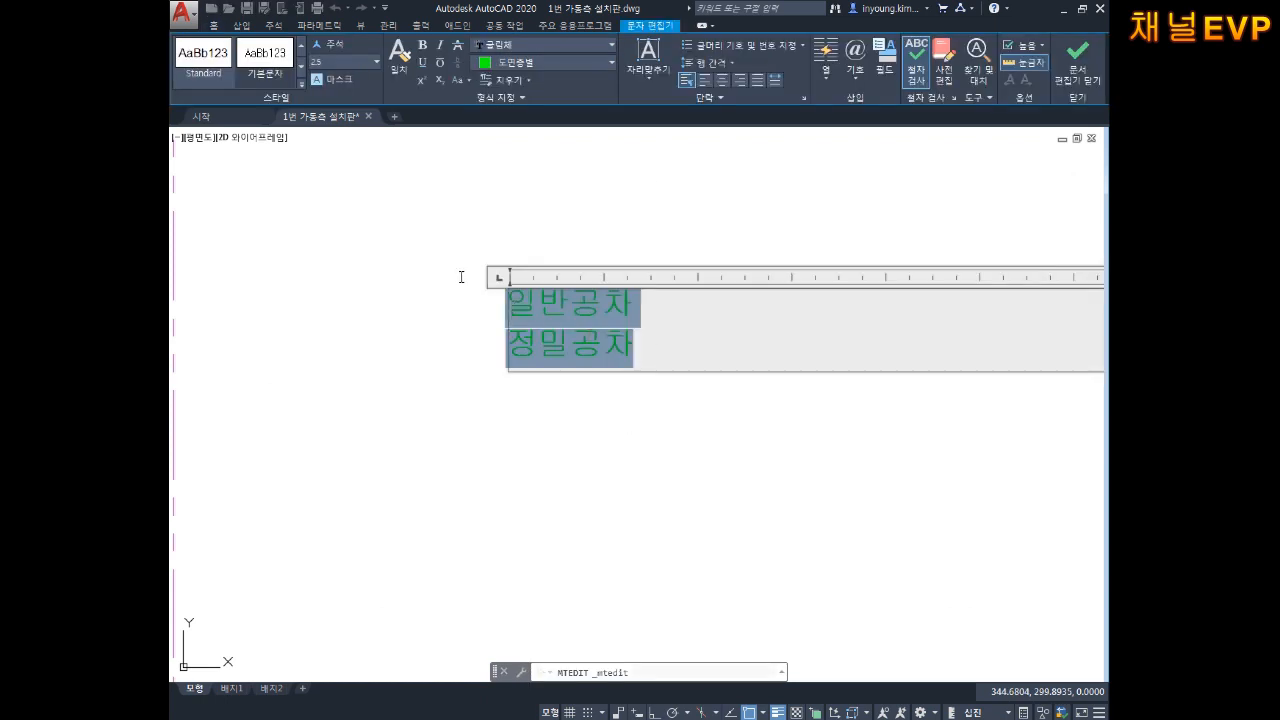
{"action": "left_click", "coordinate": [540, 64]}
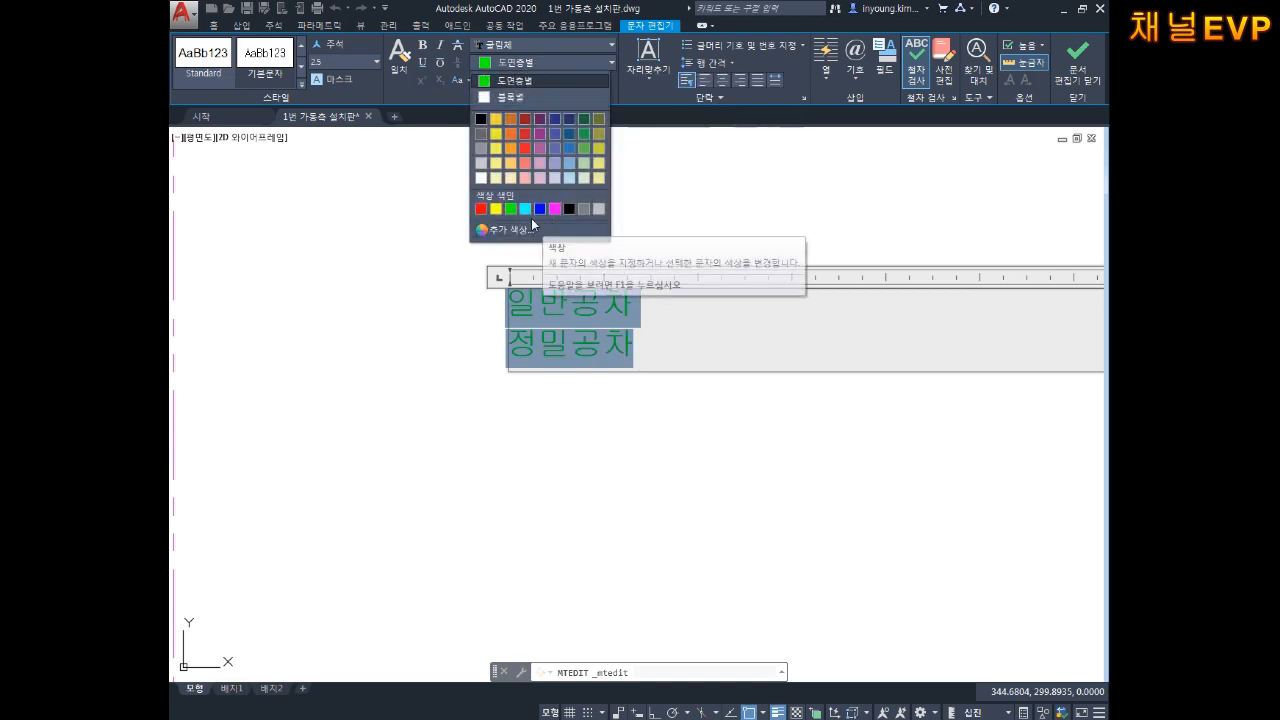
{"action": "left_click", "coordinate": [537, 209]}
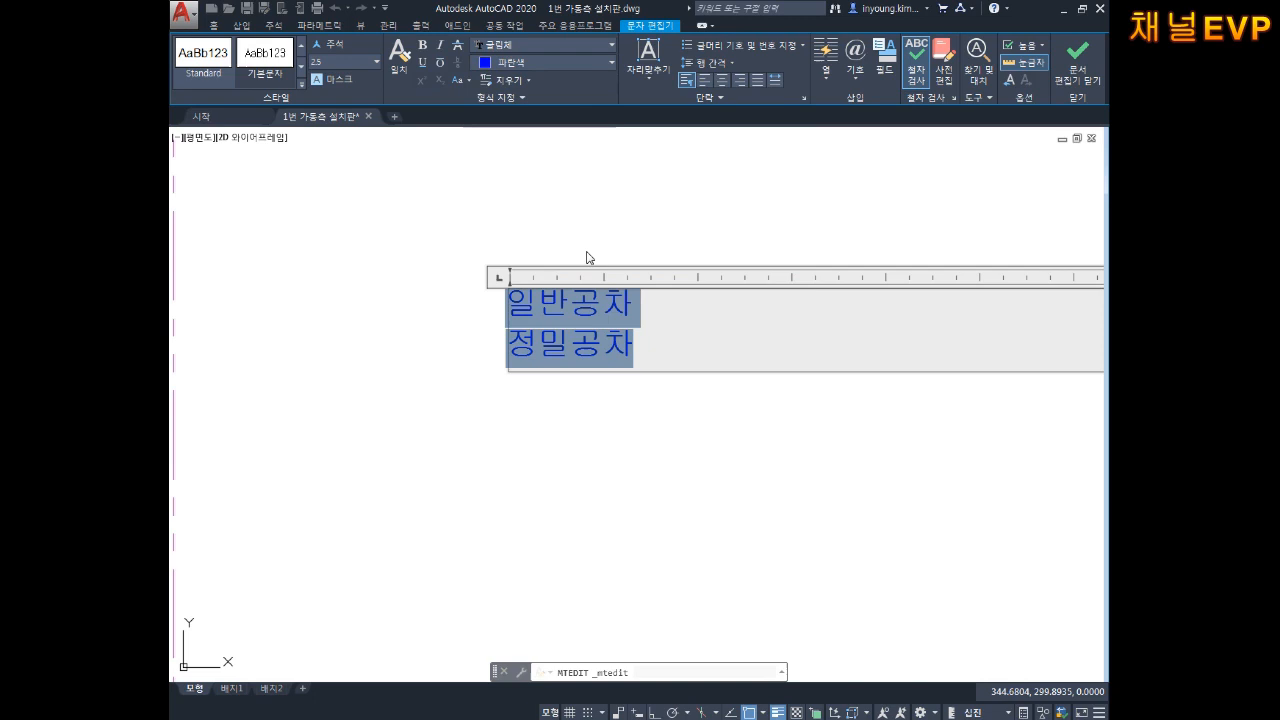
{"action": "left_click", "coordinate": [623, 443]}
Step: Add the line +,- under the 일반공차 heading, leaving an empty line before 정밀공차
{"action": "double_click", "coordinate": [612, 298]}
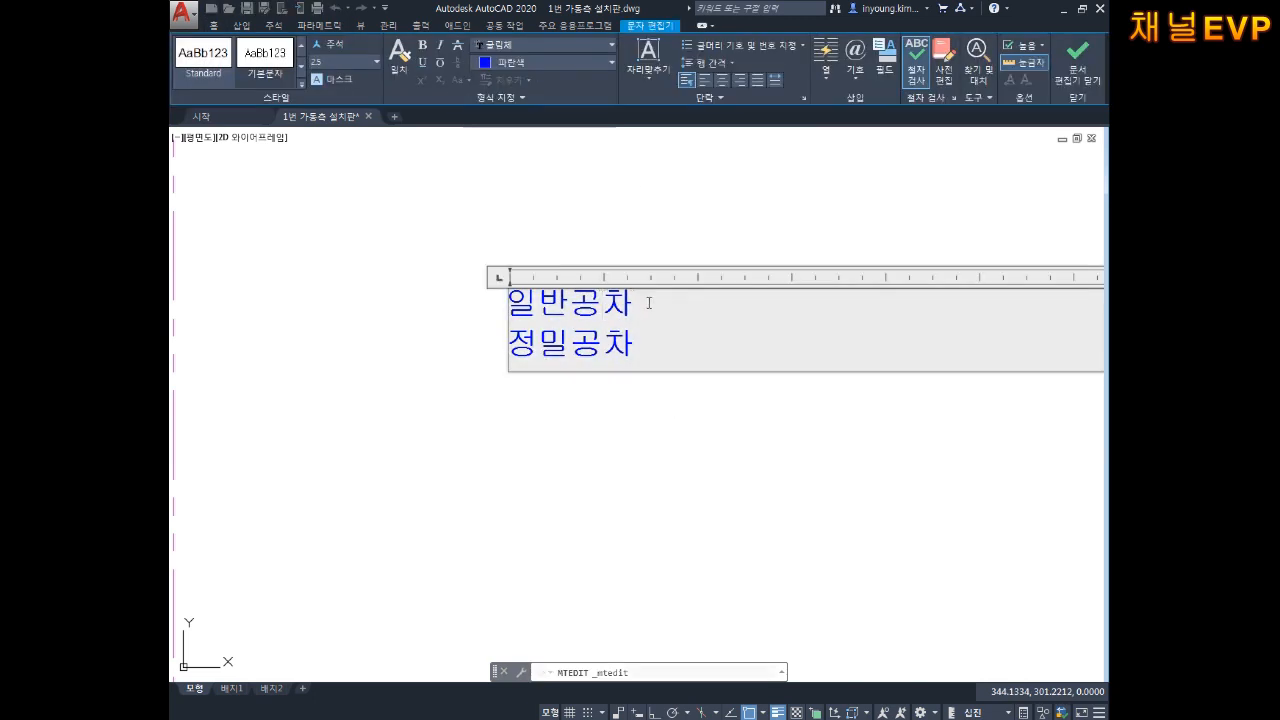
{"action": "left_click", "coordinate": [649, 303]}
{"action": "key", "text": "Return"}
{"action": "key", "text": "Return"}
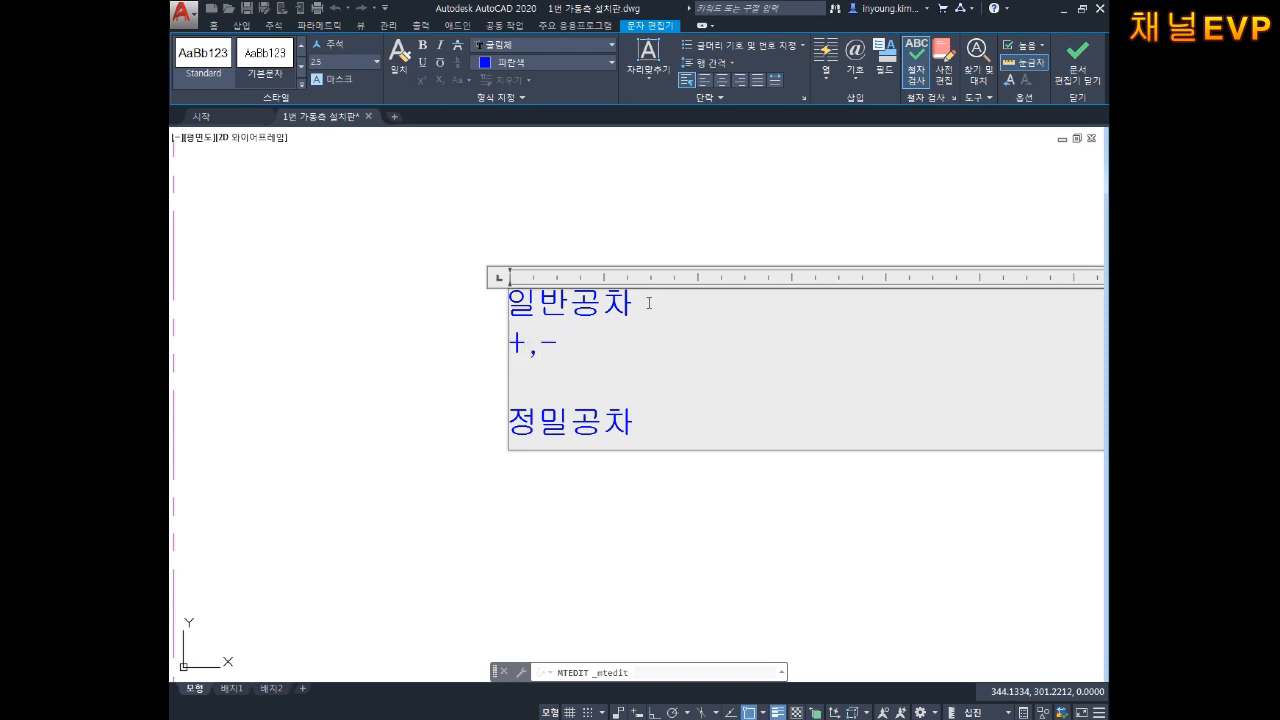
{"action": "key", "text": "Return"}
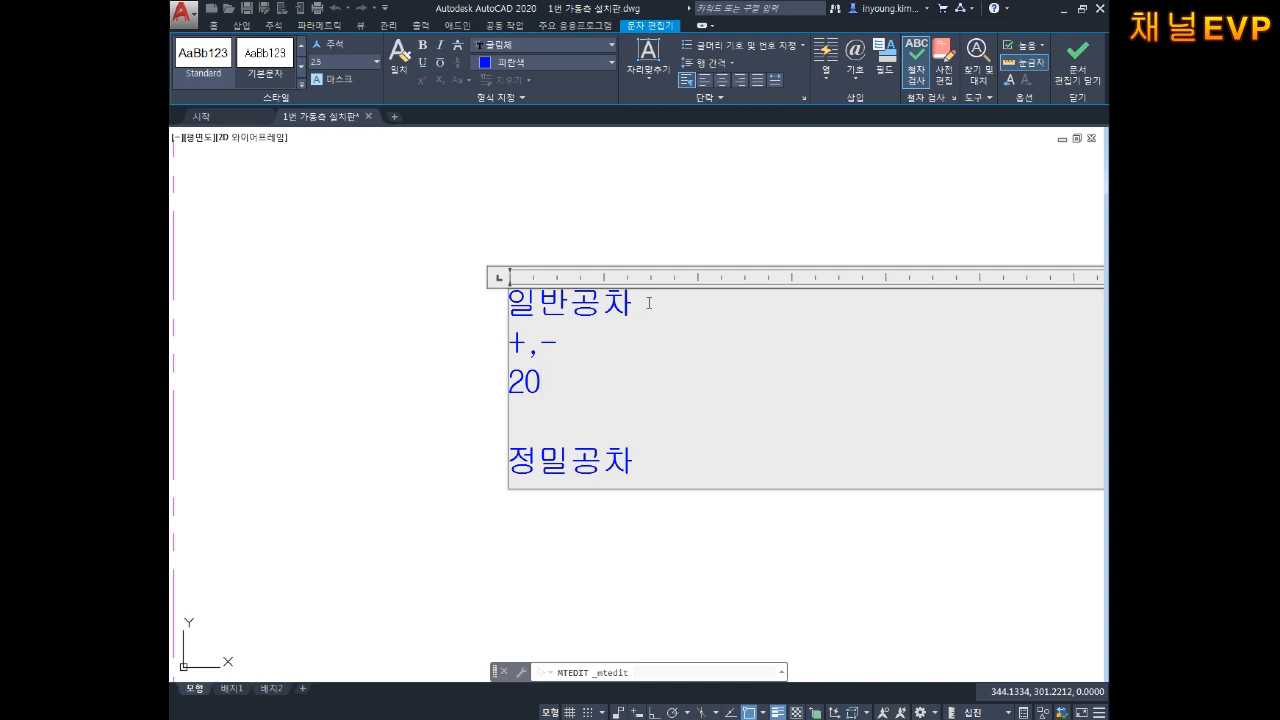
Step: Add the tolerance example 20(0.1) and its range 19.9~20.1(0.2) as two lines under 일반공차
{"action": "type", "text": "0.1"}
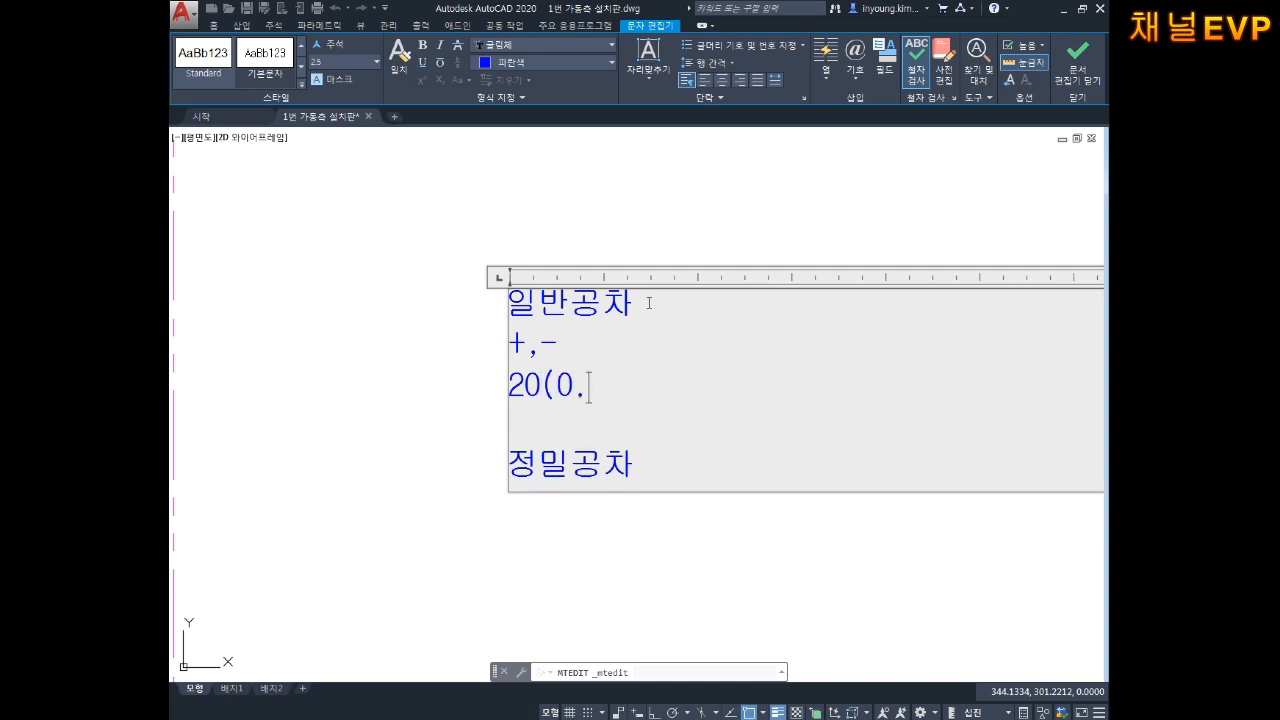
{"action": "key", "text": "Return"}
{"action": "type", "text": "-"}
{"action": "key", "text": "BackSpace"}
{"action": "key", "text": "BackSpace"}
{"action": "type", "text": ")"}
{"action": "key", "text": "BackSpace"}
{"action": "type", "text": ")"}
{"action": "key", "text": "Return"}
{"action": "type", "text": "19.9~201."}
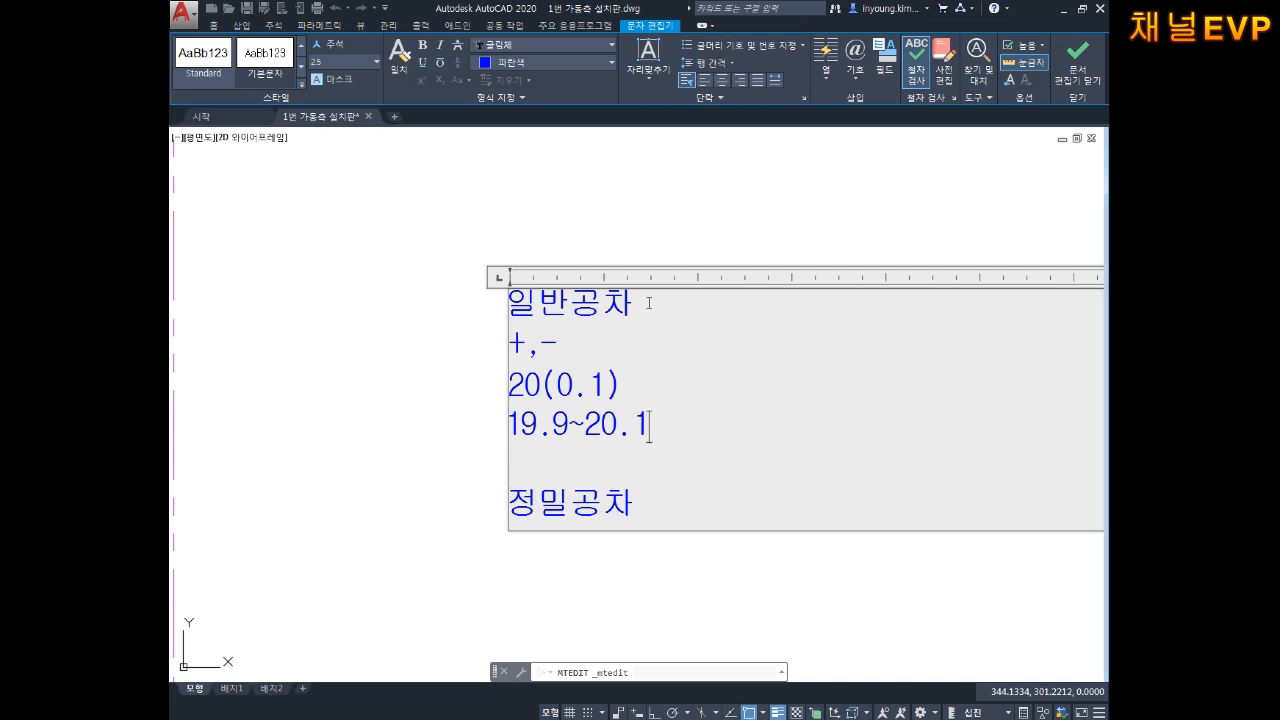
{"action": "type", "text": "(0."}
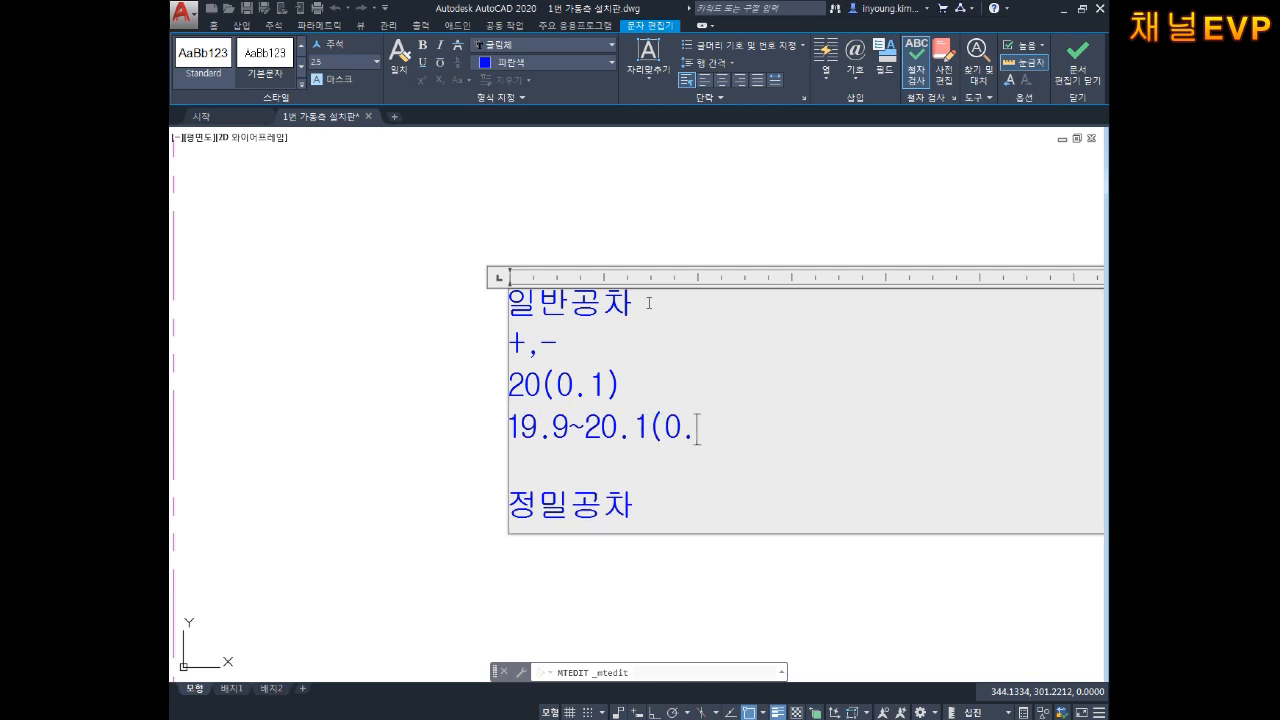
{"action": "type", "text": "2)"}
Step: Add the line 제품형상에 따라 directly under the 정밀공차 heading in the tolerance note
{"action": "key", "text": "Right"}
{"action": "key", "text": "Right"}
{"action": "key", "text": "Right"}
{"action": "key", "text": "Right"}
{"action": "key", "text": "Return"}
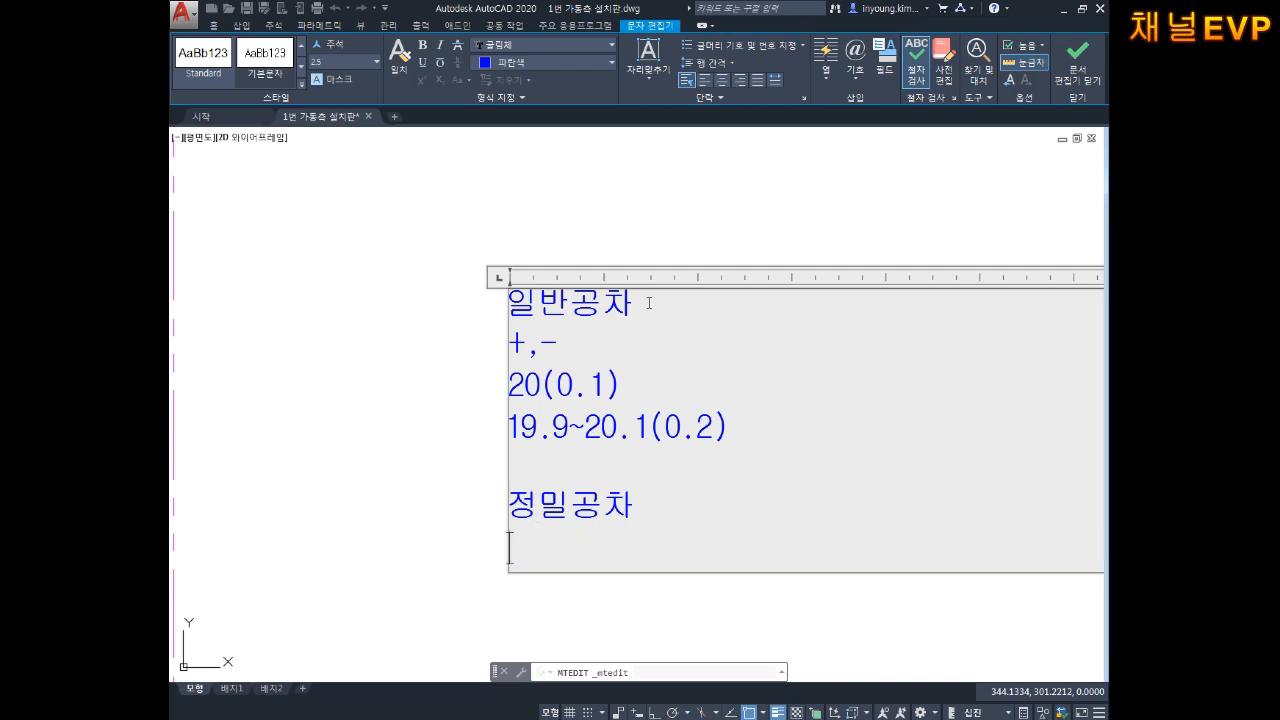
{"action": "type", "text": "제품"}
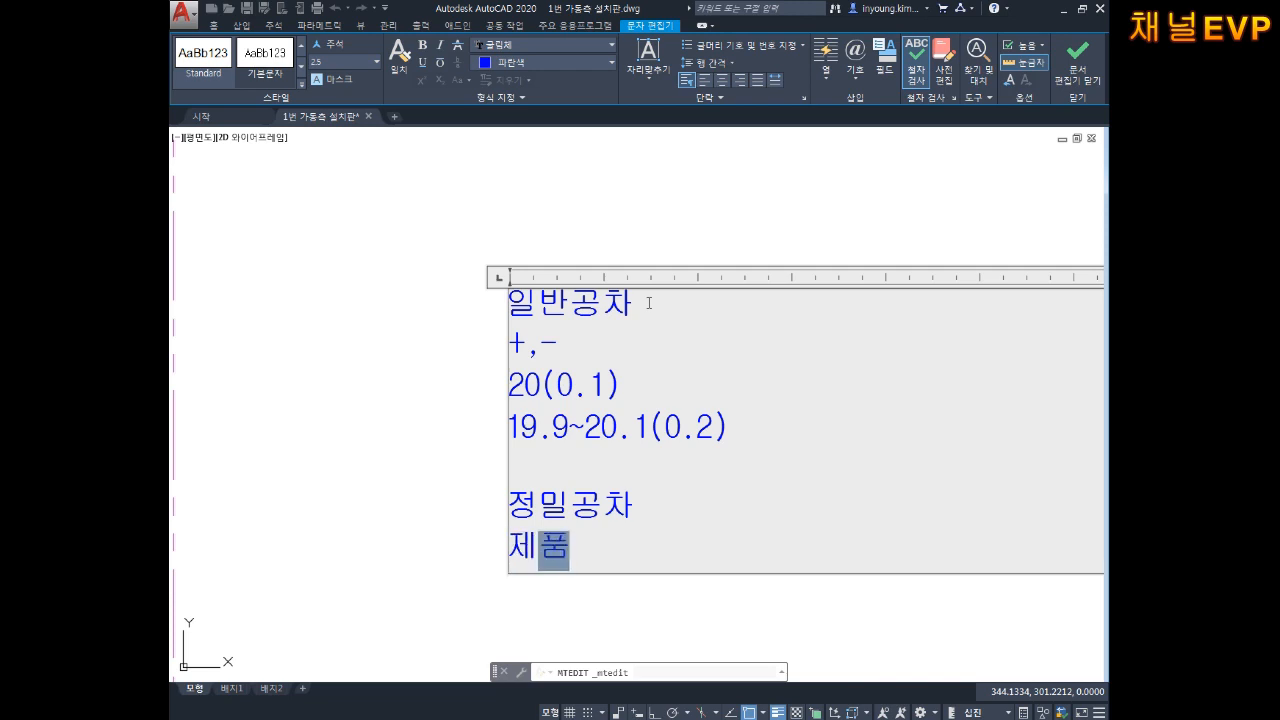
{"action": "type", "text": "형상에 "}
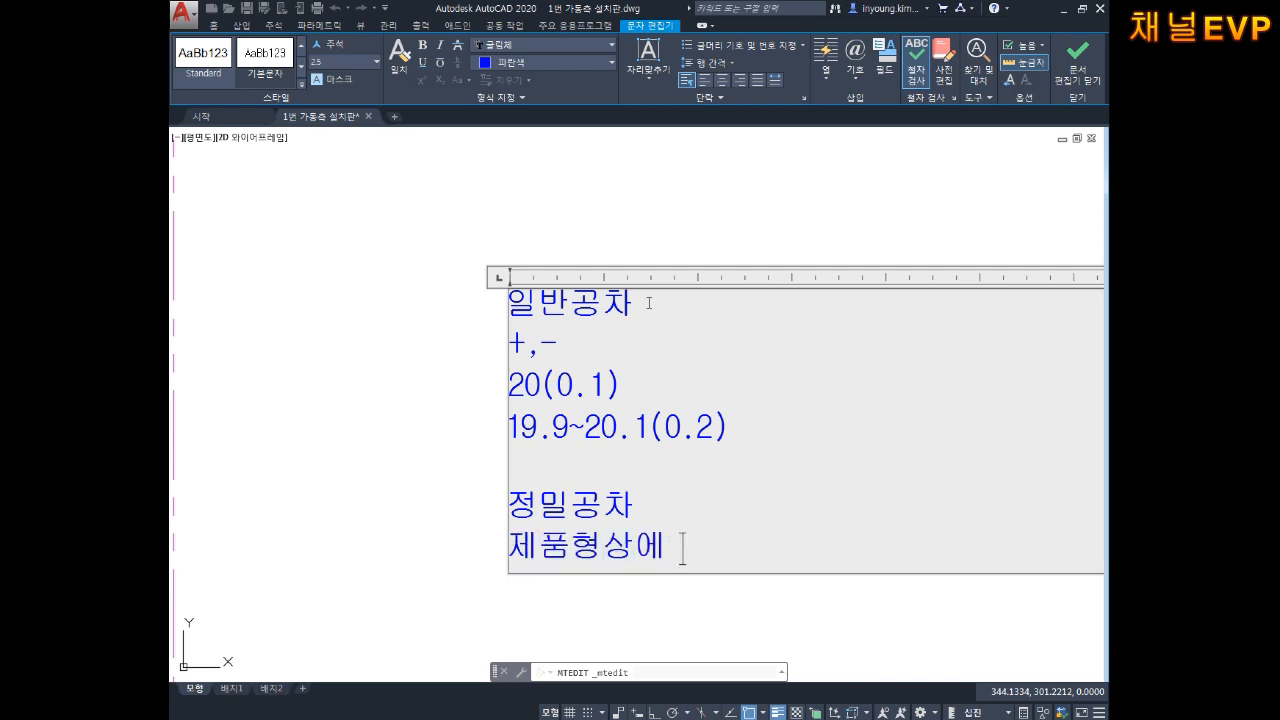
{"action": "type", "text": "따라"}
Step: Add 축 and 구멍 as two separate lines under 제품형상에 따라 and finish editing the note
{"action": "key", "text": "Return"}
{"action": "type", "text": "축"}
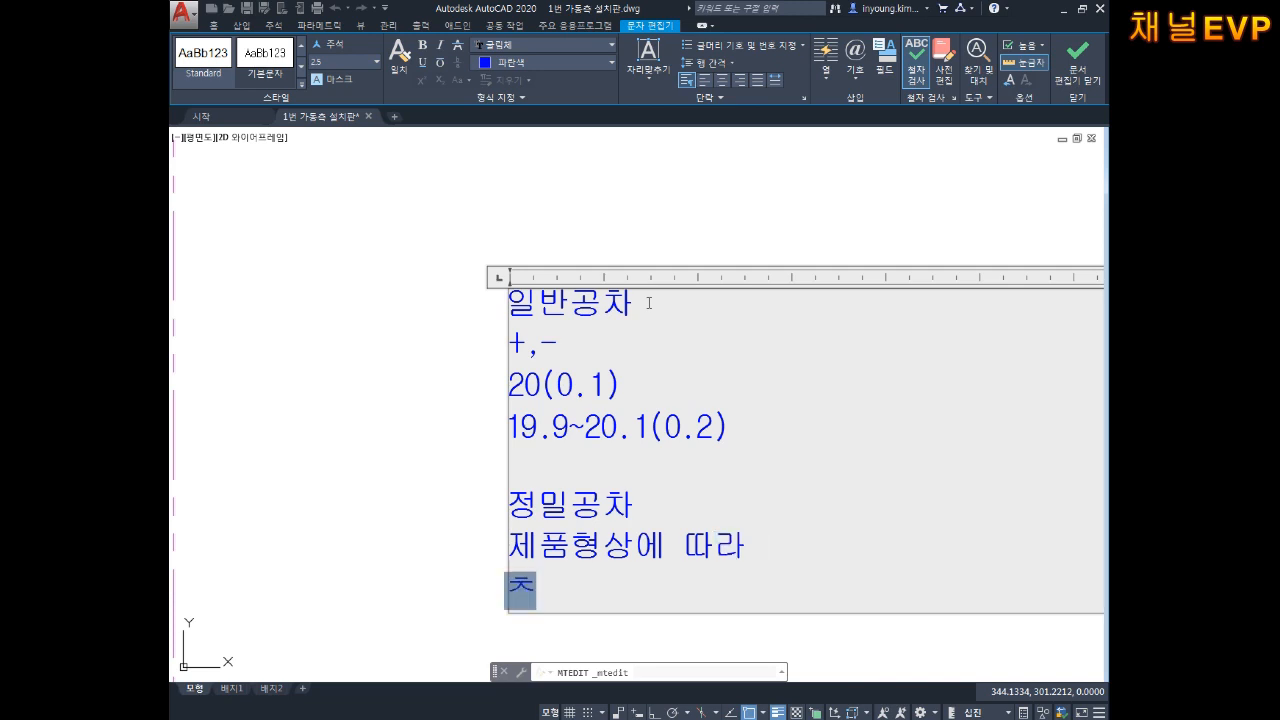
{"action": "key", "text": "Return"}
{"action": "type", "text": "구멍"}
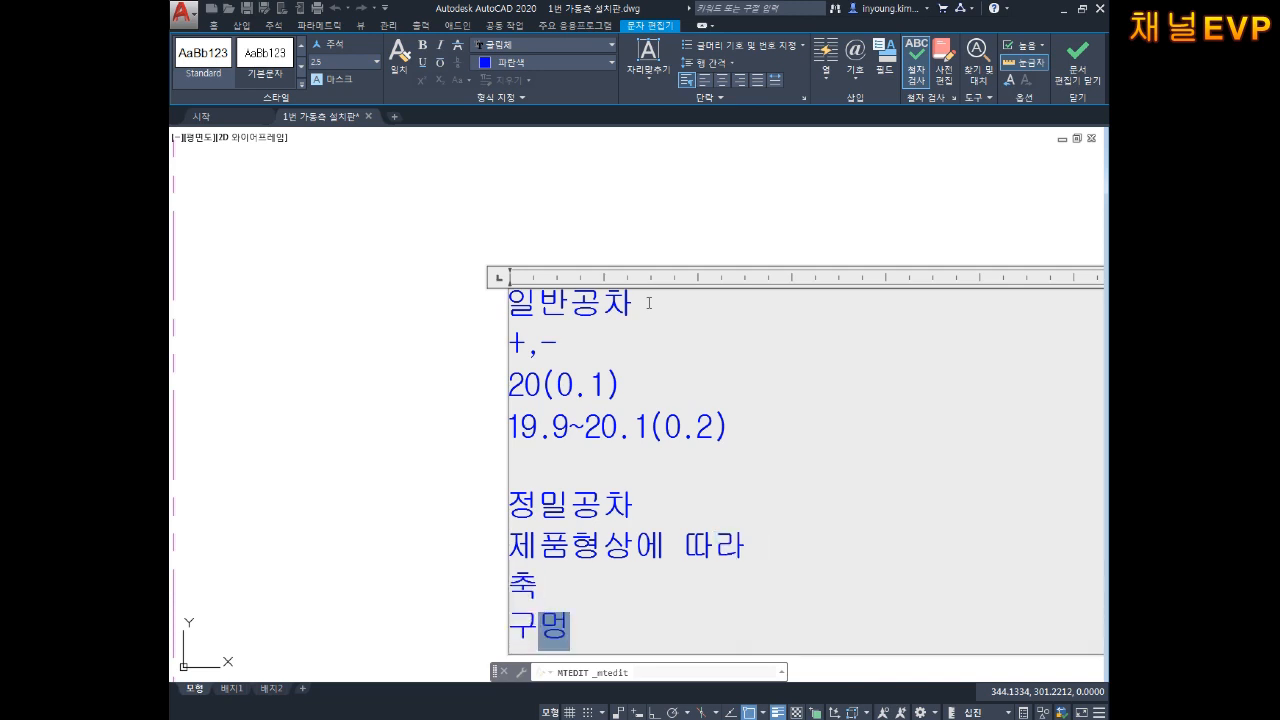
{"action": "left_click", "coordinate": [409, 477]}
Step: Complete the last two lines of the tolerance note as 축 : - 공차 and 구멍 : + 공차
{"action": "scroll", "coordinate": [531, 491], "scroll_direction": "up", "scroll_amount": 5}
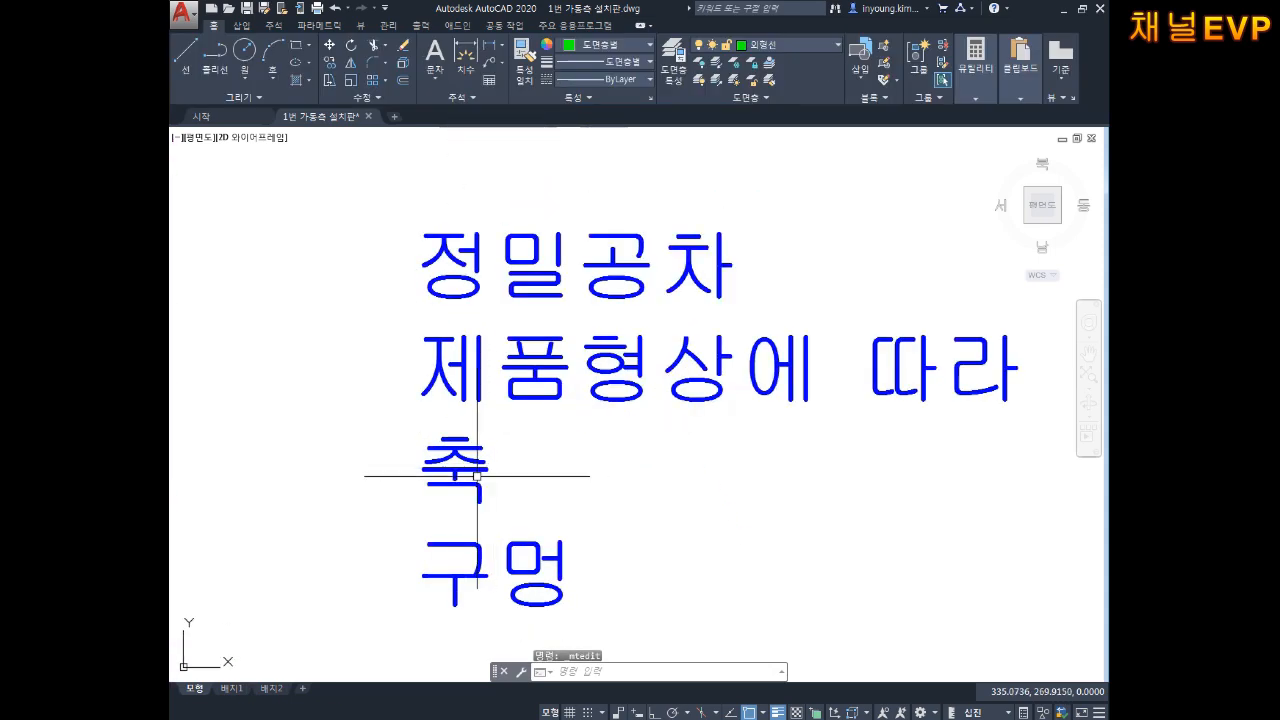
{"action": "scroll", "coordinate": [499, 476], "scroll_direction": "down", "scroll_amount": 3}
{"action": "double_click", "coordinate": [470, 478]}
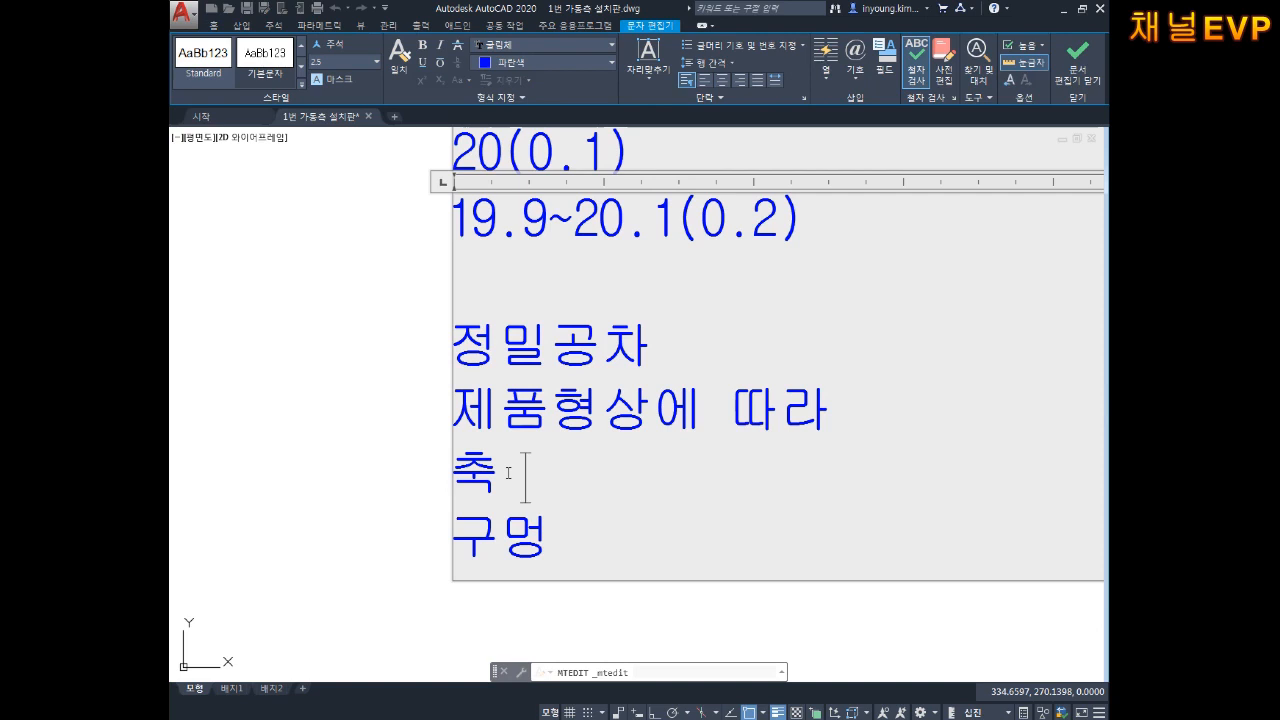
{"action": "type", "text": ": - "}
{"action": "type", "text": "rh"}
{"action": "key", "text": "BackSpace"}
{"action": "key", "text": "BackSpace"}
{"action": "key", "text": "Hangul"}
{"action": "type", "text": "고ㅇ차"}
{"action": "key", "text": "Down"}
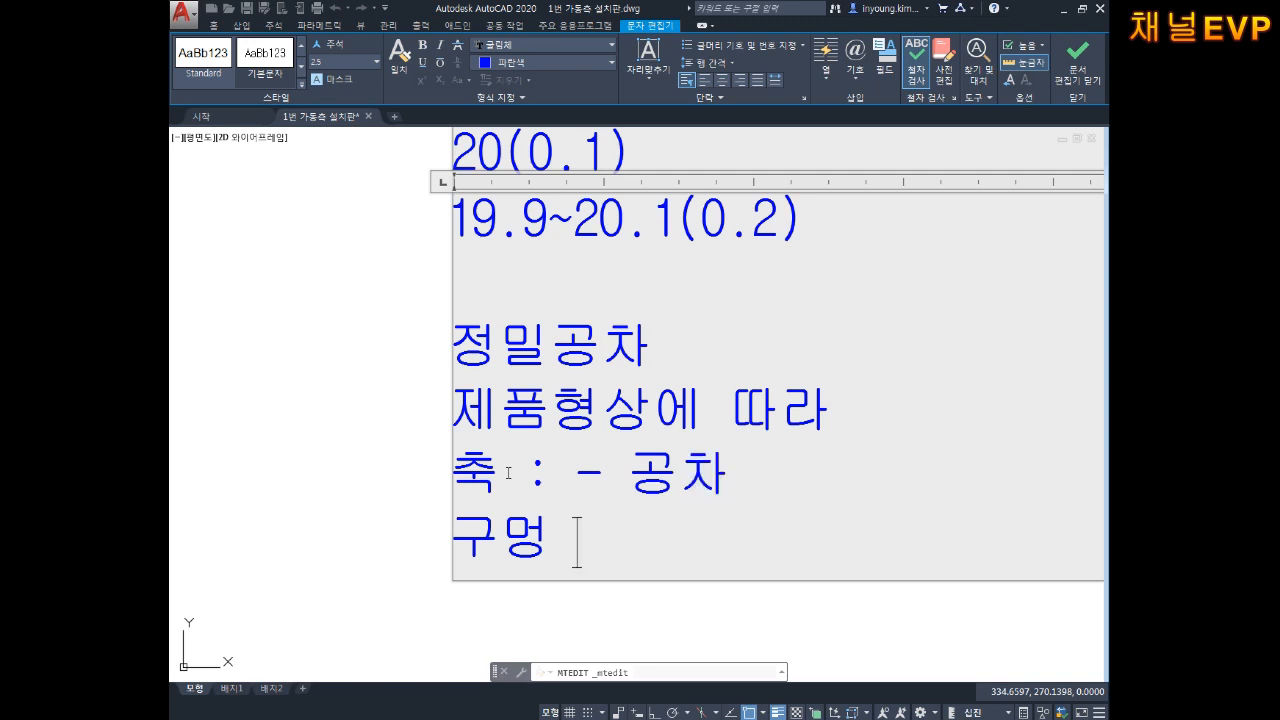
{"action": "type", "text": ": + 고"}
{"action": "type", "text": "ㅇ차"}
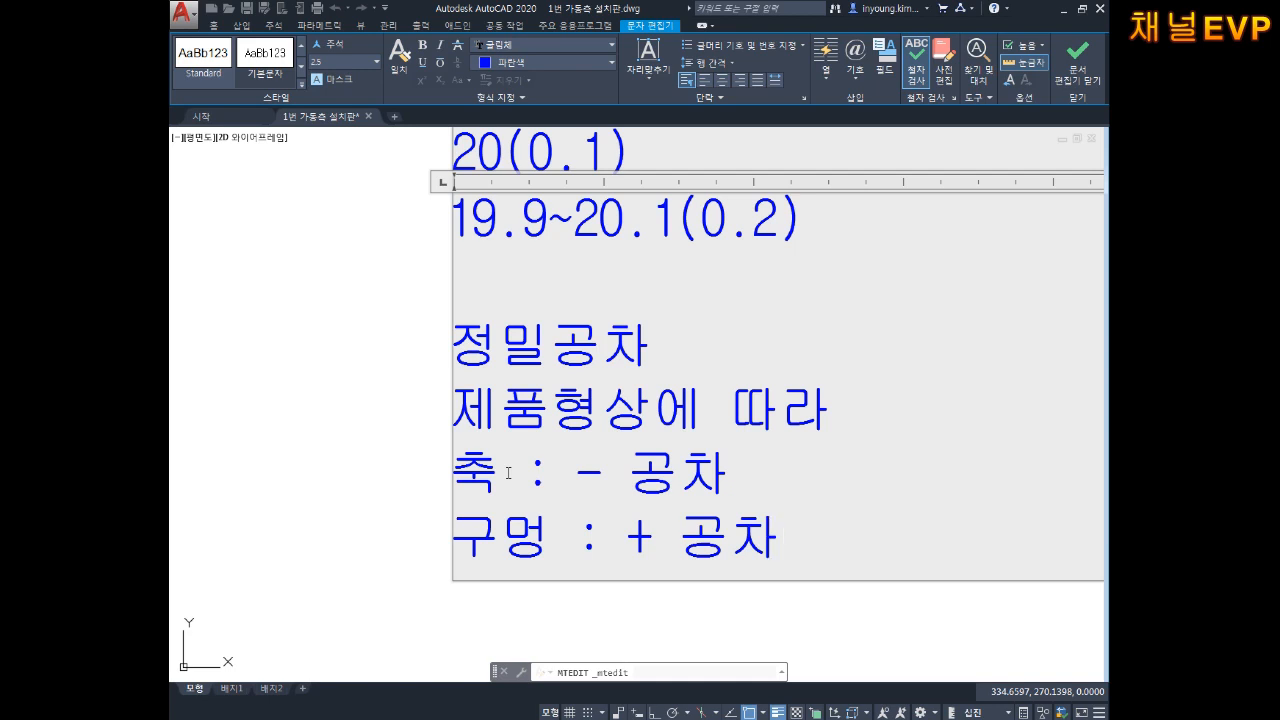
Step: Add the precision tolerance range 0.02~0.04 as the last line of the note and finish editing
{"action": "key", "text": "Return"}
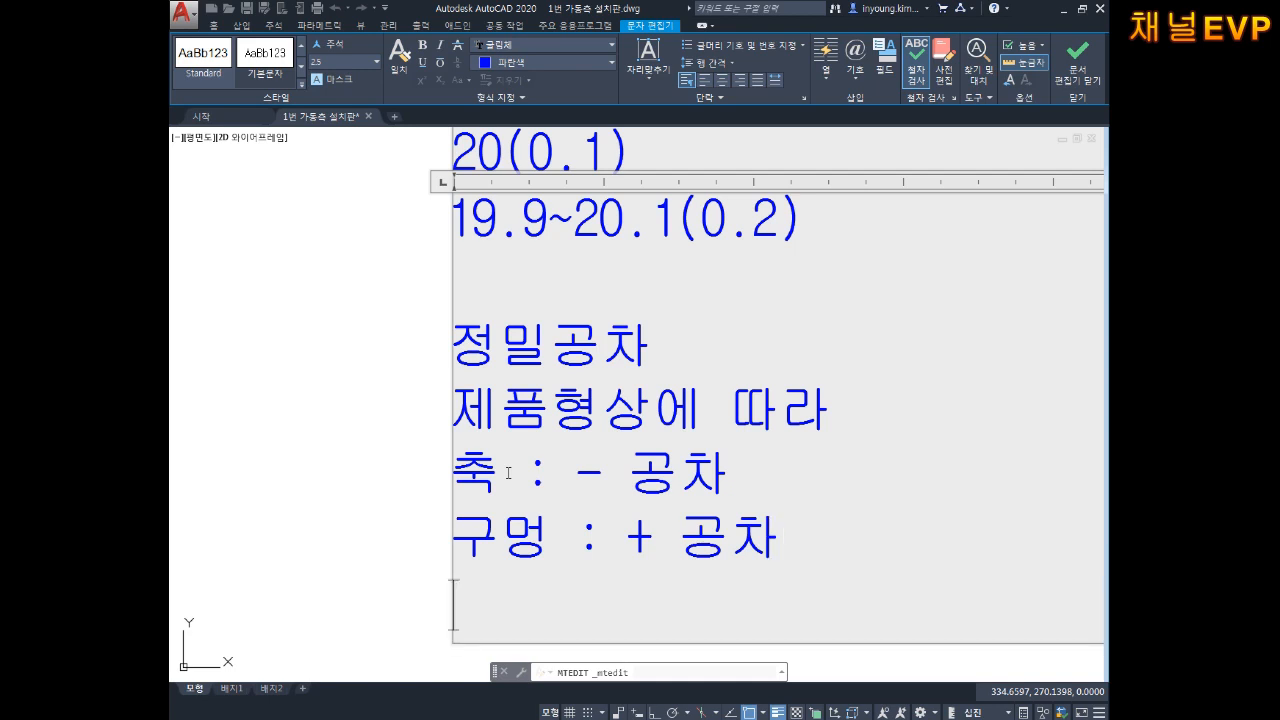
{"action": "type", "text": "0.02~"}
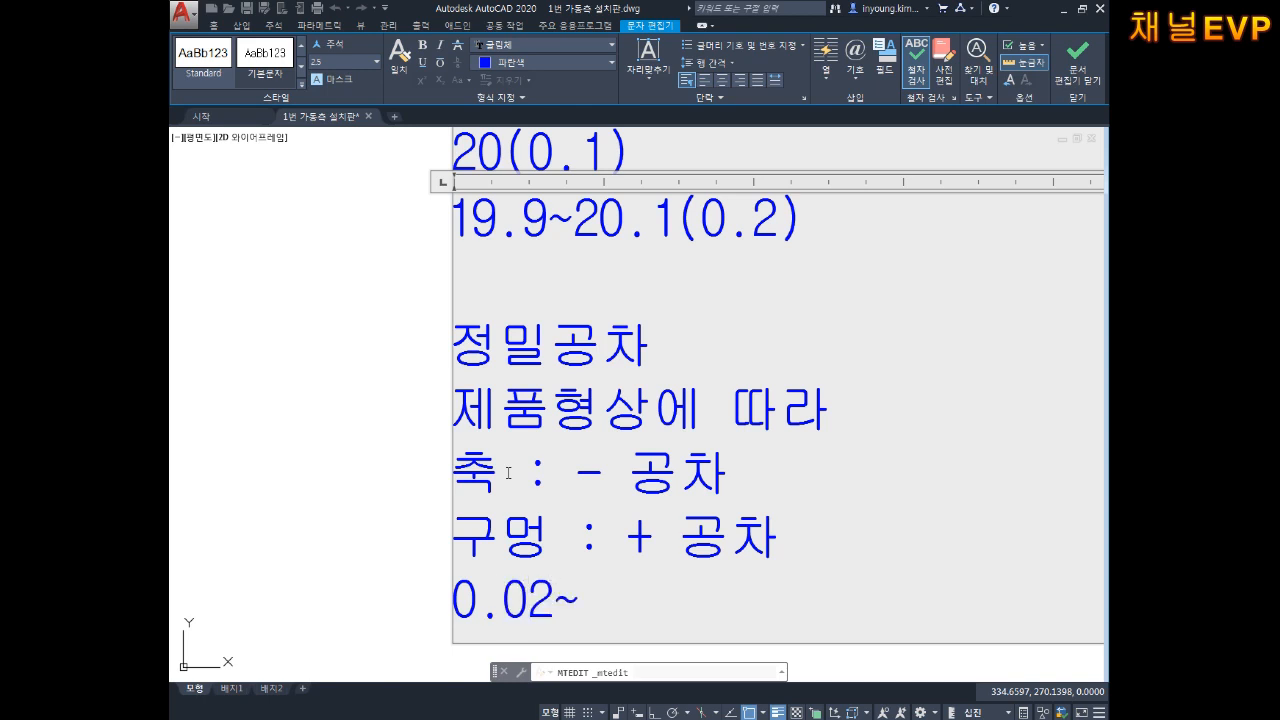
{"action": "type", "text": "0.04"}
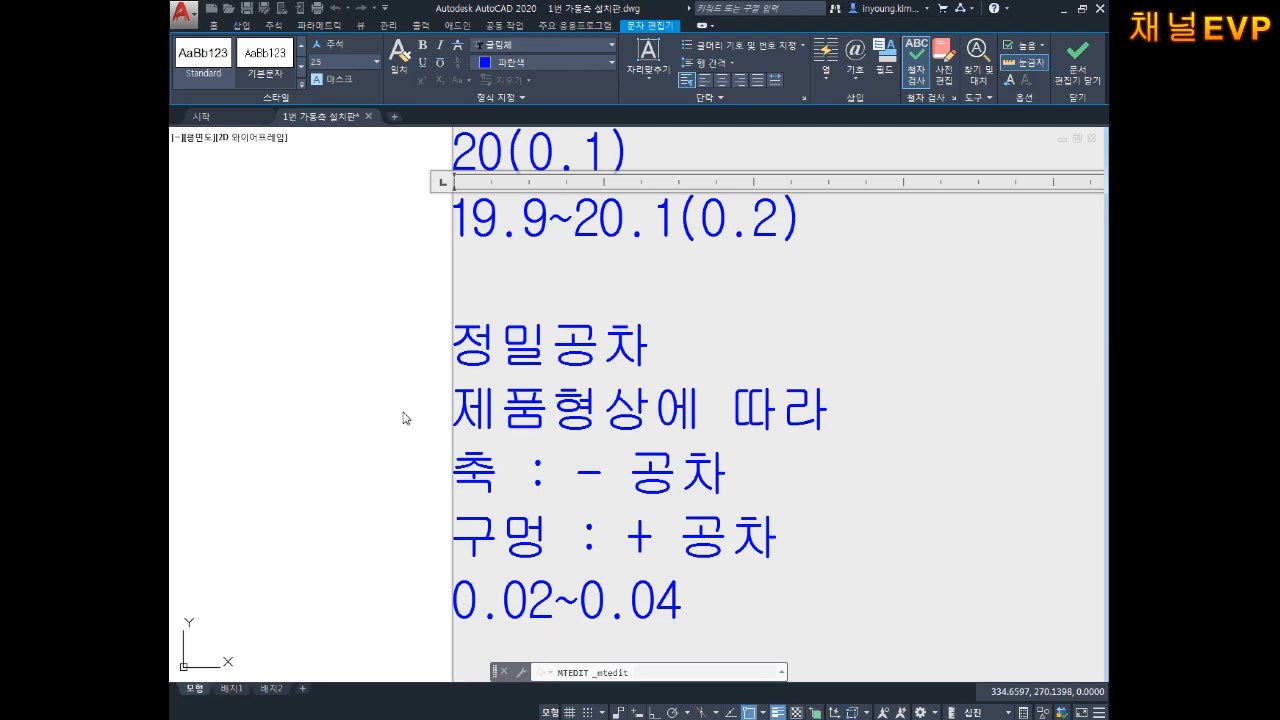
{"action": "left_click", "coordinate": [383, 448]}
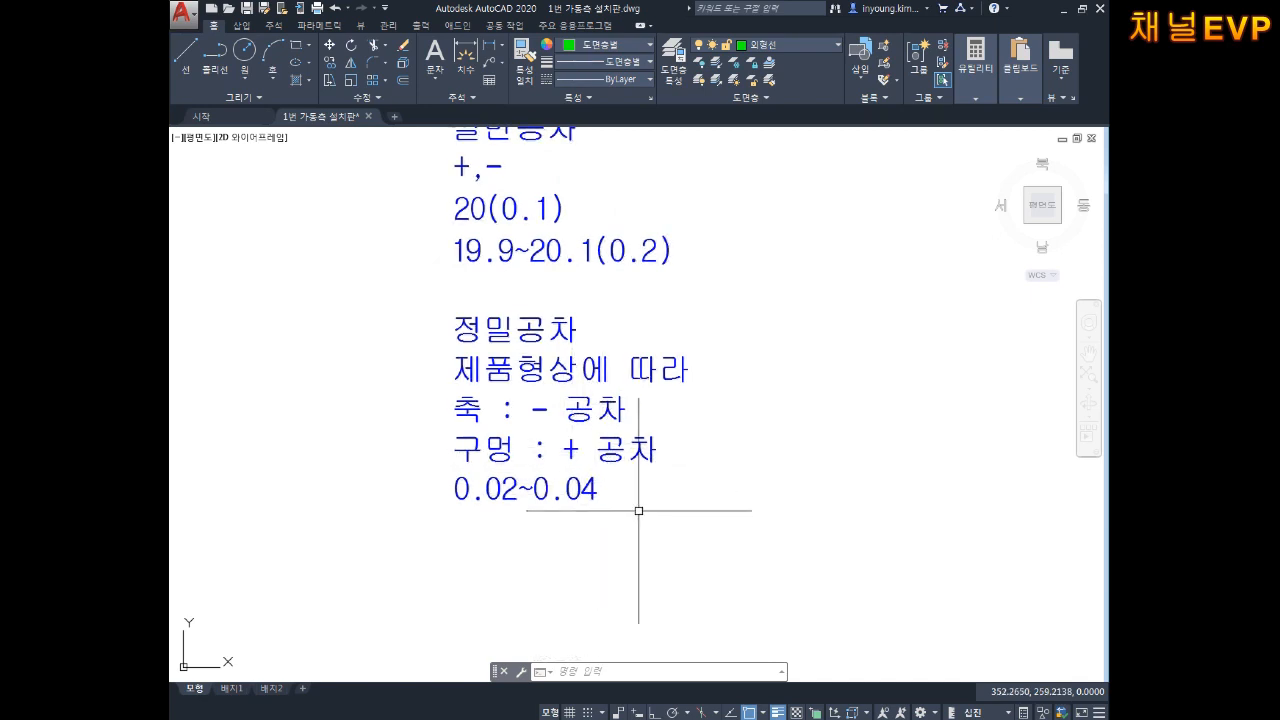
Step: Examine the precision tolerance note, the 3-Ø19 hole dimension in the section view, and the general tolerance note
{"action": "scroll", "coordinate": [555, 482], "scroll_direction": "up", "scroll_amount": 2}
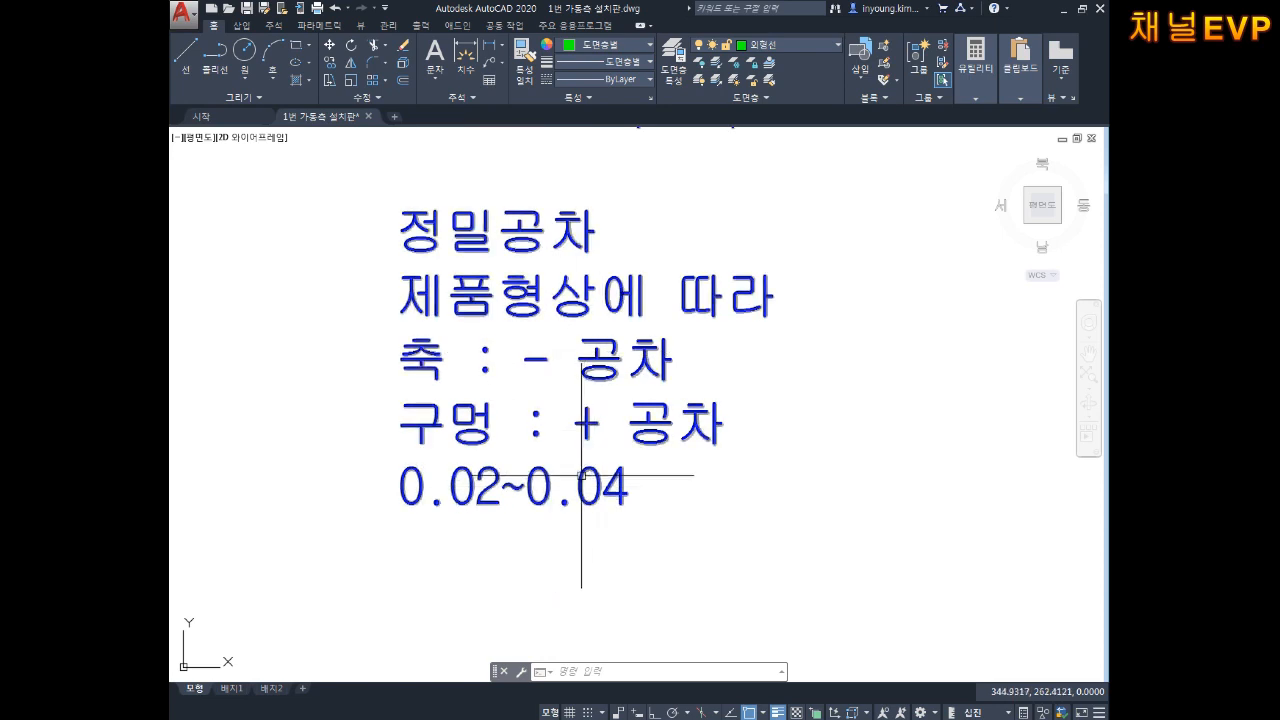
{"action": "scroll", "coordinate": [584, 475], "scroll_direction": "down", "scroll_amount": 6}
{"action": "mouse_move", "coordinate": [566, 466]}
{"action": "middle_mouse_down"}
{"action": "mouse_move", "coordinate": [580, 422]}
{"action": "mouse_move", "coordinate": [630, 409]}
{"action": "middle_mouse_up"}
{"action": "middle_click_drag", "start_coordinate": [369, 451], "coordinate": [638, 428]}
{"action": "scroll", "coordinate": [588, 417], "scroll_direction": "down", "scroll_amount": 2}
{"action": "mouse_move", "coordinate": [408, 634]}
{"action": "middle_mouse_down"}
{"action": "mouse_move", "coordinate": [503, 520]}
{"action": "mouse_move", "coordinate": [525, 373]}
{"action": "middle_mouse_up"}
{"action": "middle_click_drag", "start_coordinate": [669, 463], "coordinate": [507, 381]}
{"action": "scroll", "coordinate": [594, 357], "scroll_direction": "up", "scroll_amount": 4}
{"action": "middle_click_drag", "start_coordinate": [560, 335], "coordinate": [564, 360]}
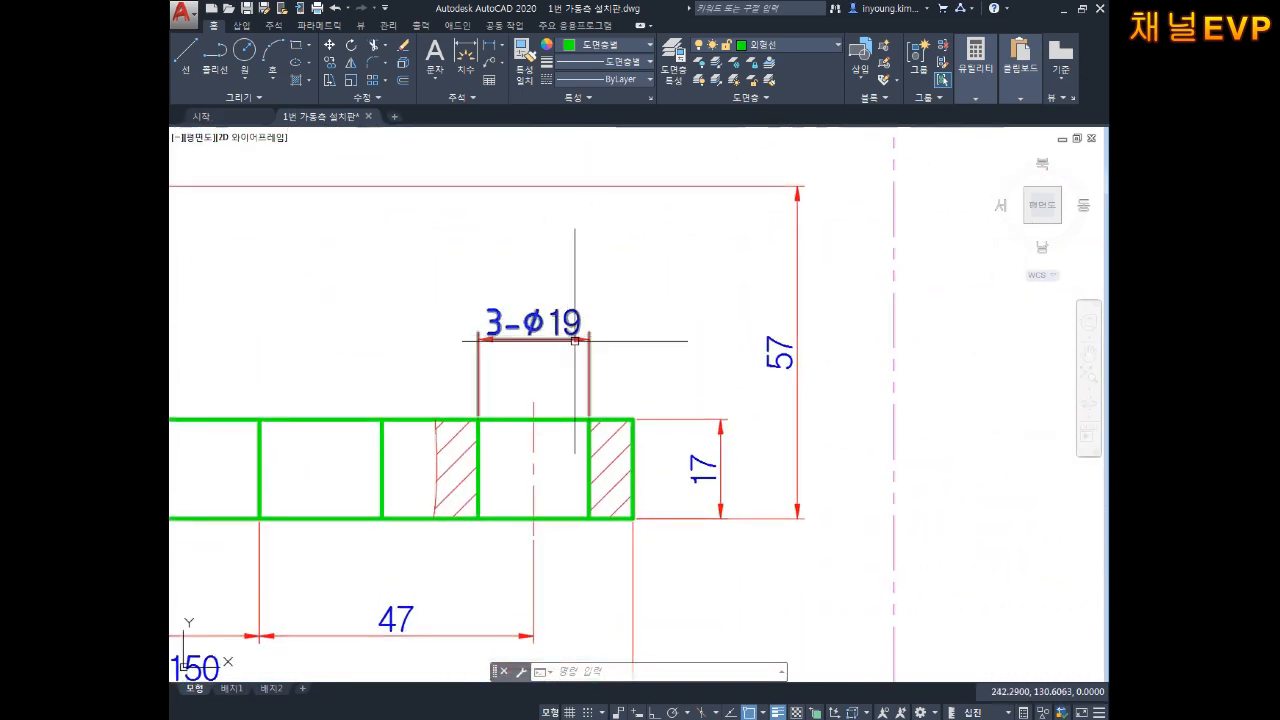
{"action": "scroll", "coordinate": [575, 340], "scroll_direction": "down", "scroll_amount": 4}
{"action": "mouse_move", "coordinate": [587, 328]}
{"action": "middle_mouse_down"}
{"action": "mouse_move", "coordinate": [482, 458]}
{"action": "mouse_move", "coordinate": [569, 397]}
{"action": "middle_mouse_up"}
{"action": "middle_click_drag", "start_coordinate": [631, 331], "coordinate": [568, 451]}
{"action": "scroll", "coordinate": [602, 299], "scroll_direction": "up", "scroll_amount": 4}
{"action": "scroll", "coordinate": [589, 322], "scroll_direction": "up", "scroll_amount": 4}
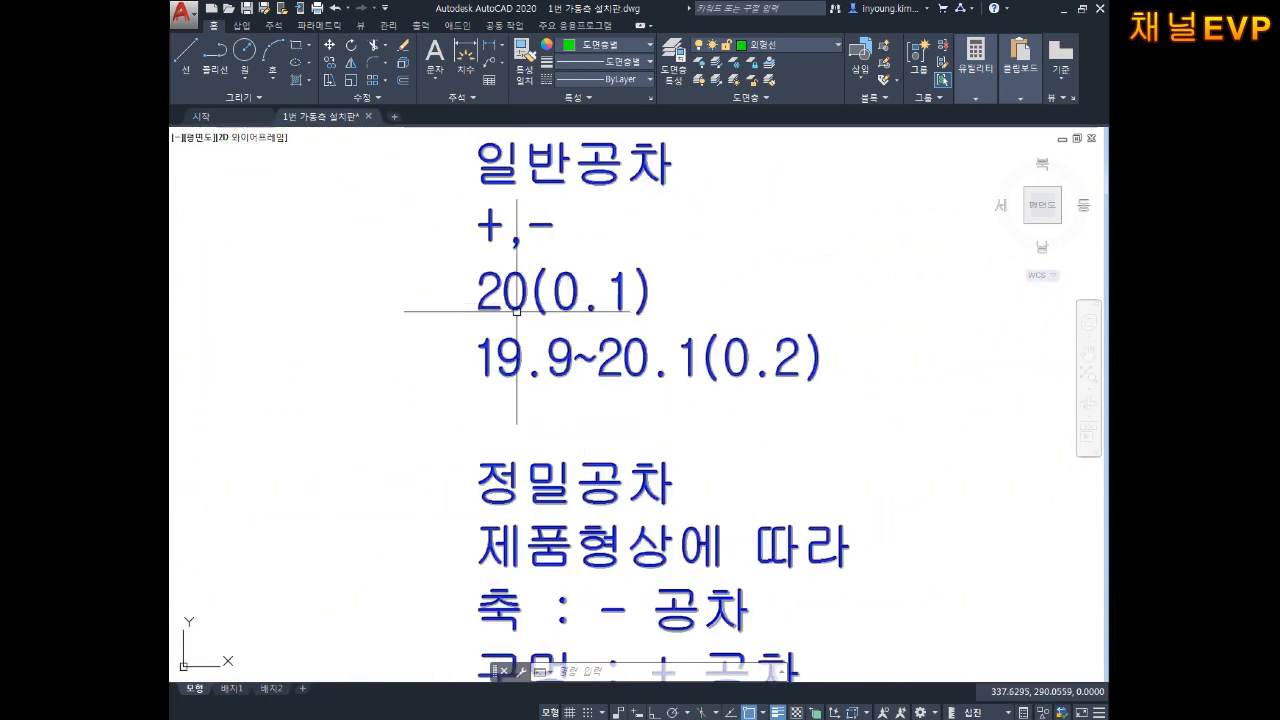
{"action": "middle_click_drag", "start_coordinate": [615, 376], "coordinate": [619, 304]}
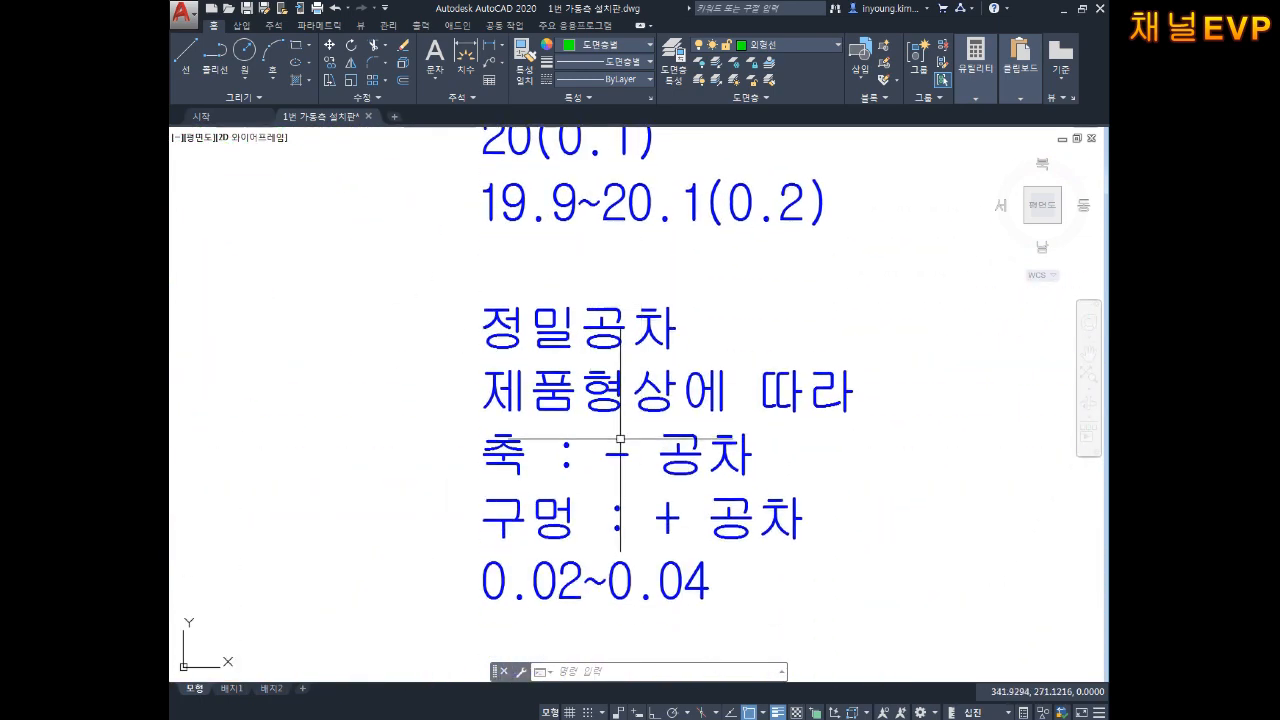
Step: Append the fit tolerance H7 to the 3-Ø19 hole dimension in the section view
{"action": "scroll", "coordinate": [617, 438], "scroll_direction": "down", "scroll_amount": 2}
{"action": "mouse_move", "coordinate": [595, 518]}
{"action": "middle_mouse_down"}
{"action": "mouse_move", "coordinate": [604, 437]}
{"action": "mouse_move", "coordinate": [578, 304]}
{"action": "middle_mouse_up"}
{"action": "scroll", "coordinate": [565, 427], "scroll_direction": "down", "scroll_amount": 5}
{"action": "mouse_move", "coordinate": [483, 442]}
{"action": "middle_mouse_down"}
{"action": "mouse_move", "coordinate": [612, 313]}
{"action": "mouse_move", "coordinate": [580, 330]}
{"action": "middle_mouse_up"}
{"action": "scroll", "coordinate": [476, 512], "scroll_direction": "up", "scroll_amount": 5}
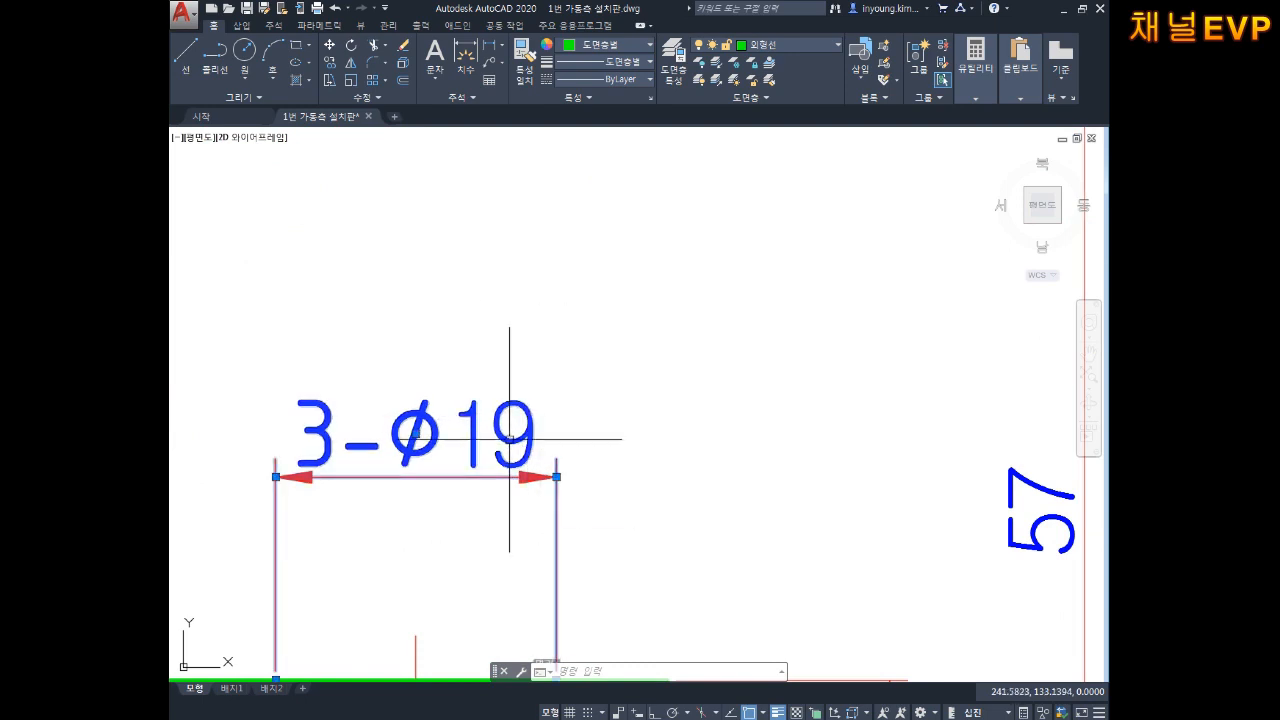
{"action": "double_click", "coordinate": [514, 437]}
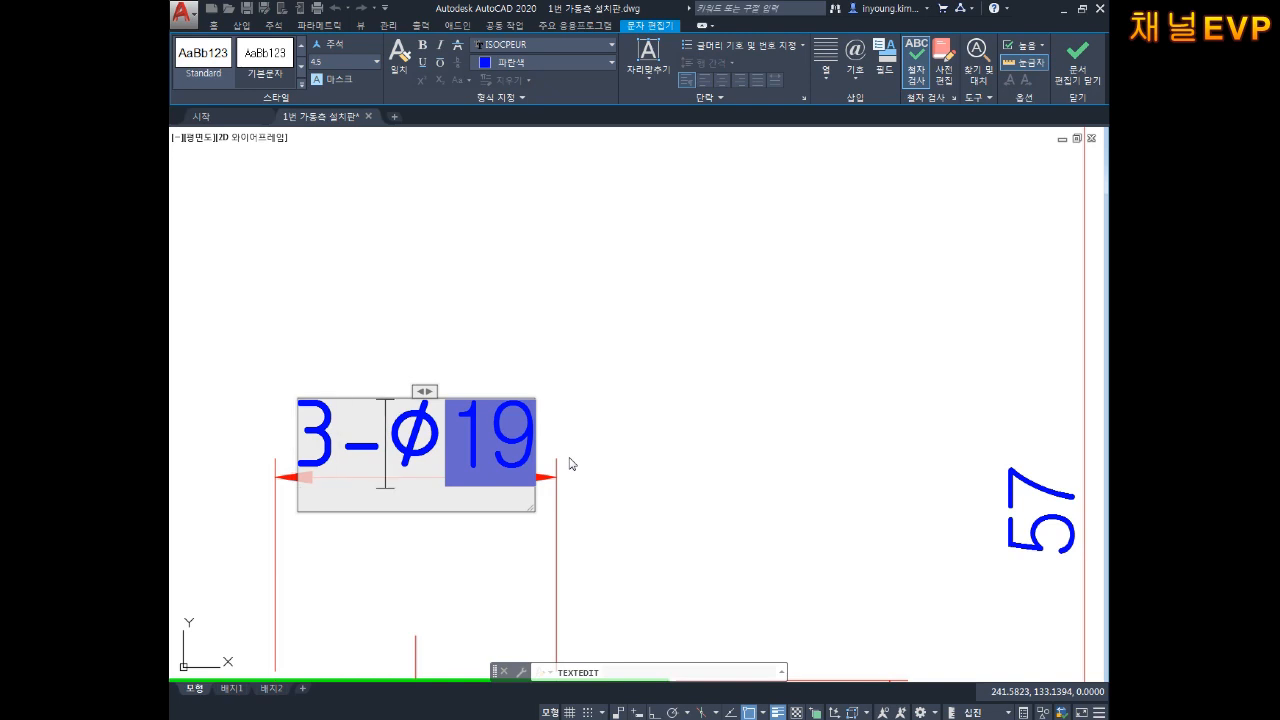
{"action": "type", "text": "h"}
{"action": "key", "text": "BackSpace"}
{"action": "type", "text": "H47"}
{"action": "key", "text": "BackSpace"}
{"action": "key", "text": "BackSpace"}
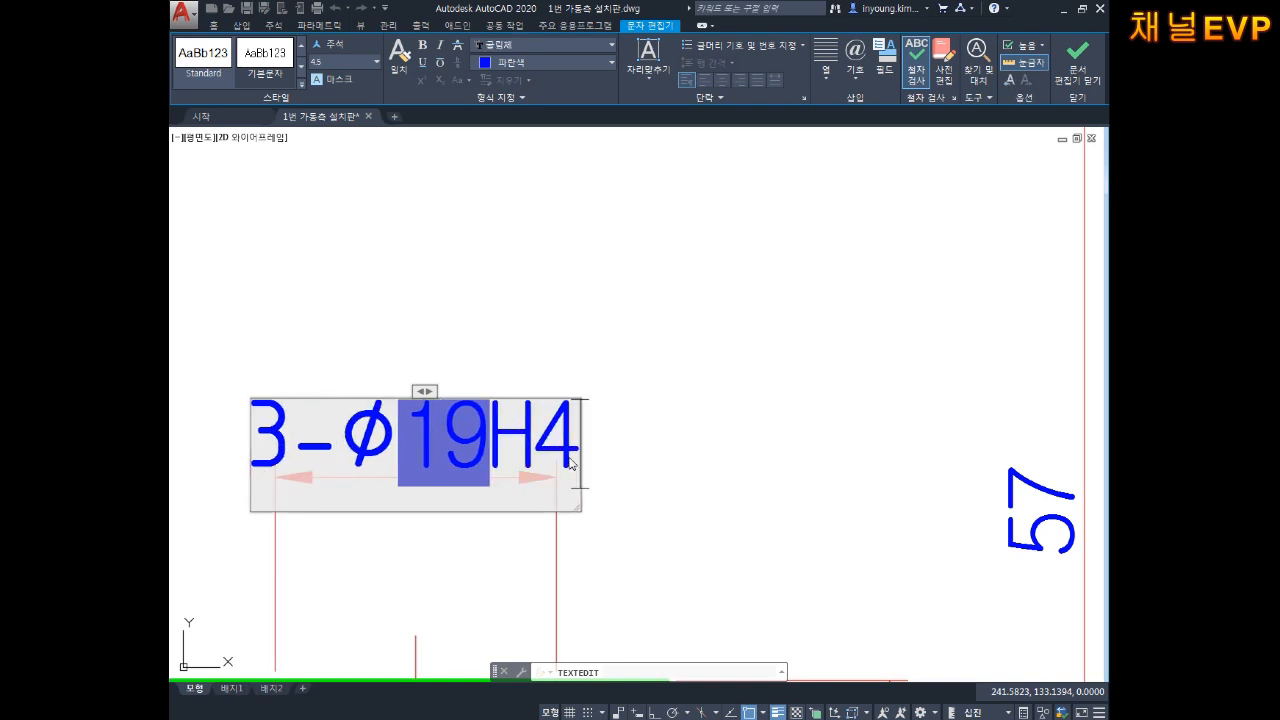
{"action": "type", "text": "7"}
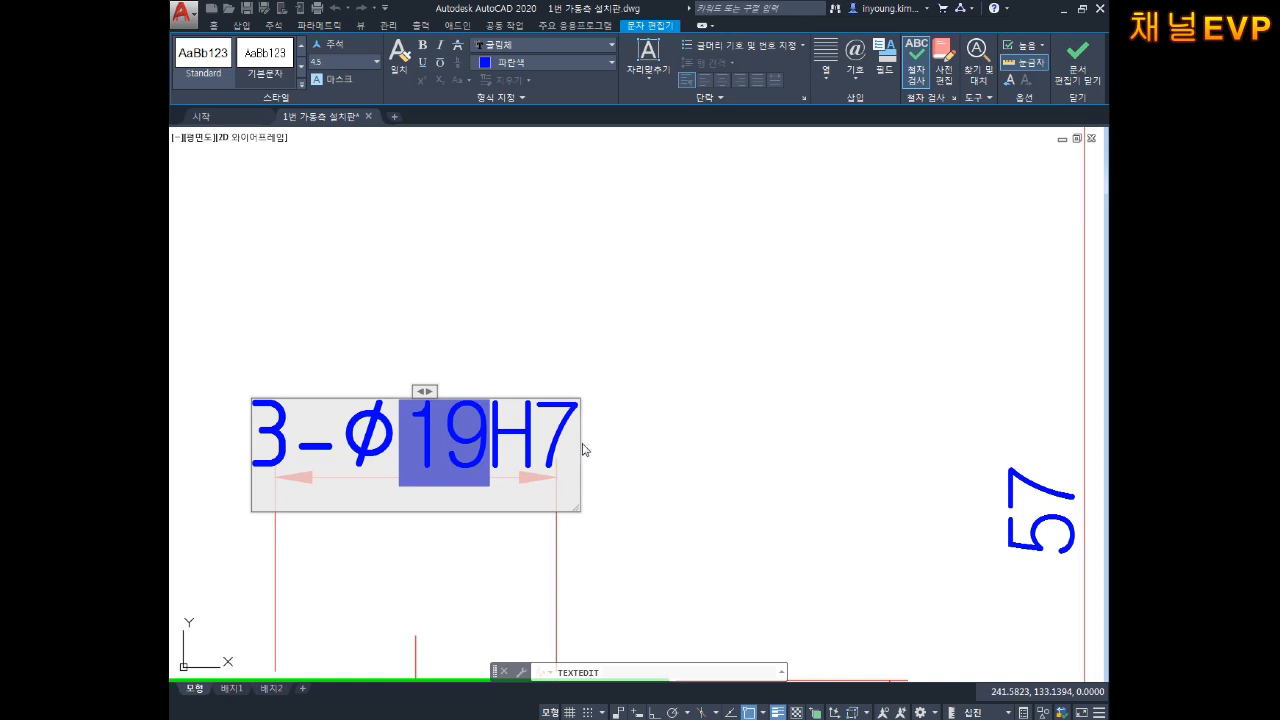
{"action": "left_click", "coordinate": [705, 340]}
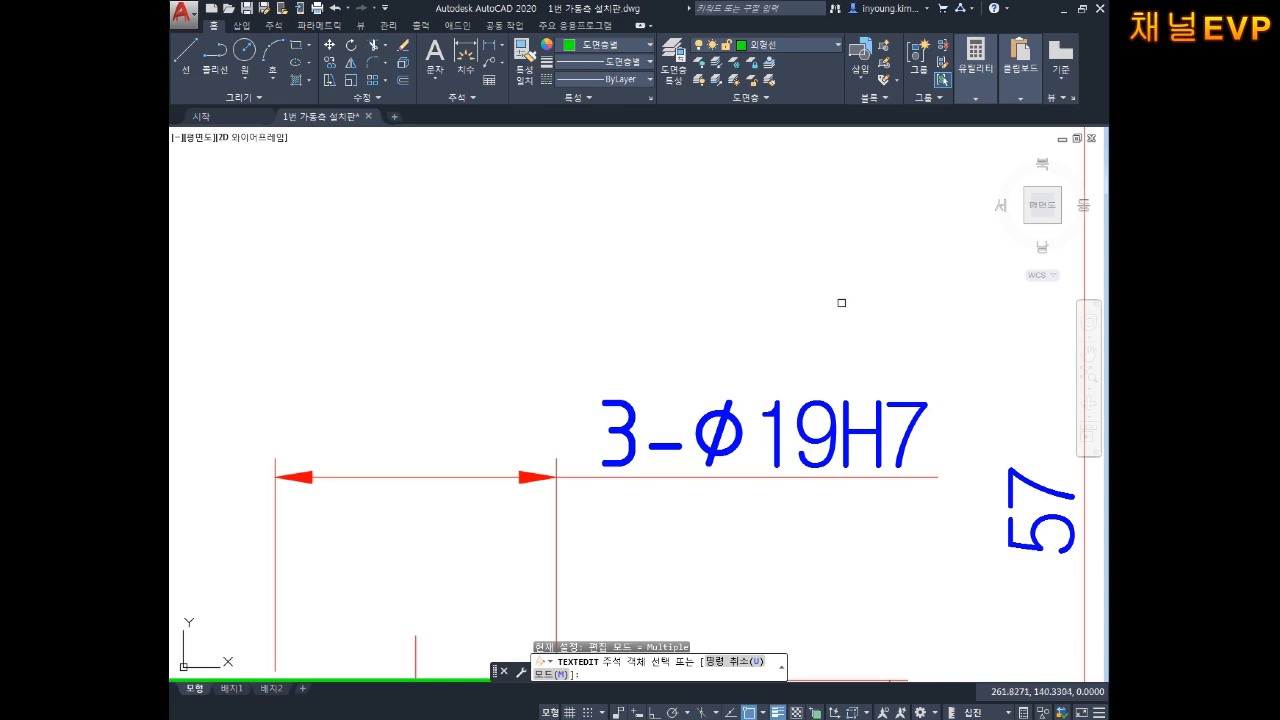
Step: Replace the H7 suffix of the 3-Ø19H7 dimension with the deviation text +0.02^0
{"action": "left_click", "coordinate": [873, 432]}
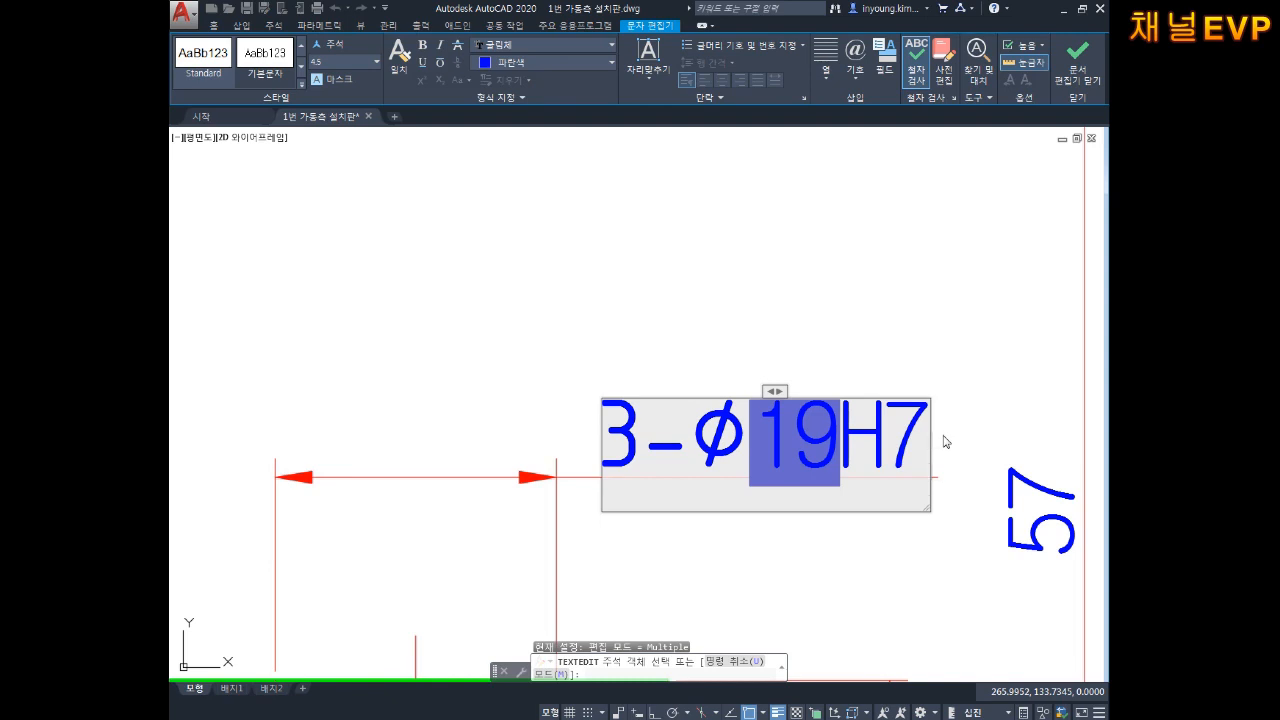
{"action": "key", "text": "BackSpace"}
{"action": "key", "text": "BackSpace"}
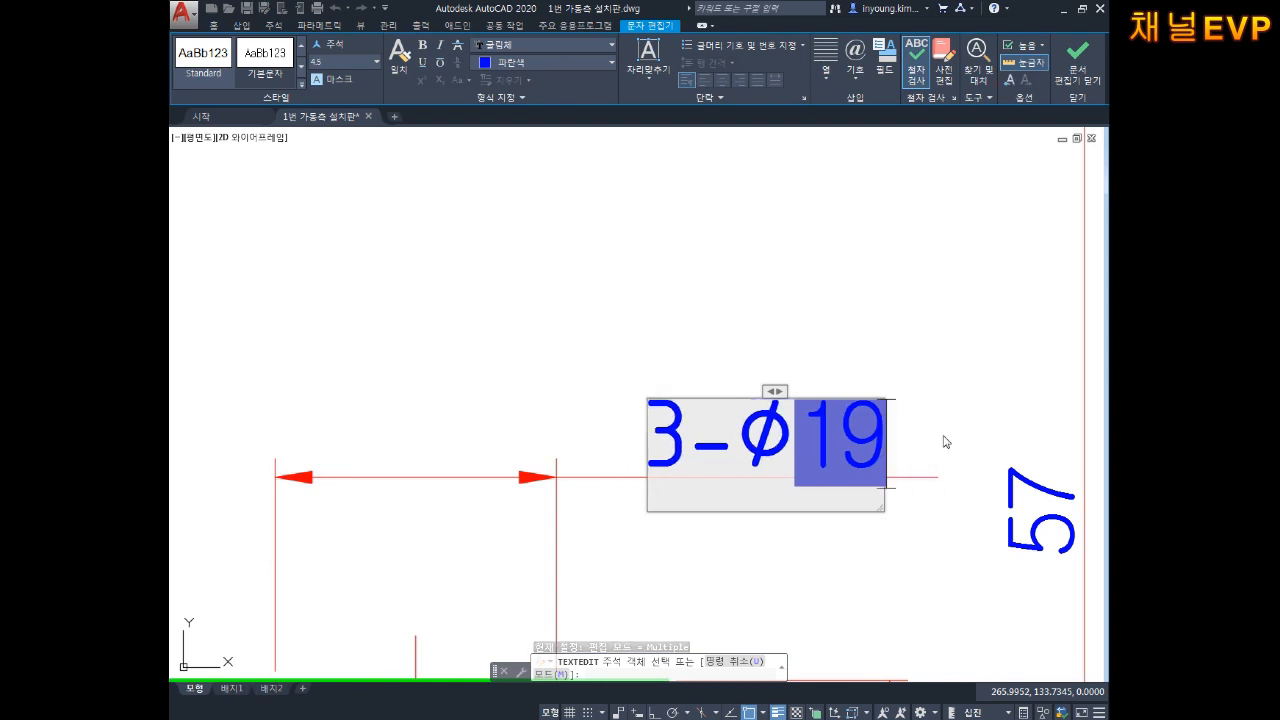
{"action": "type", "text": "+"}
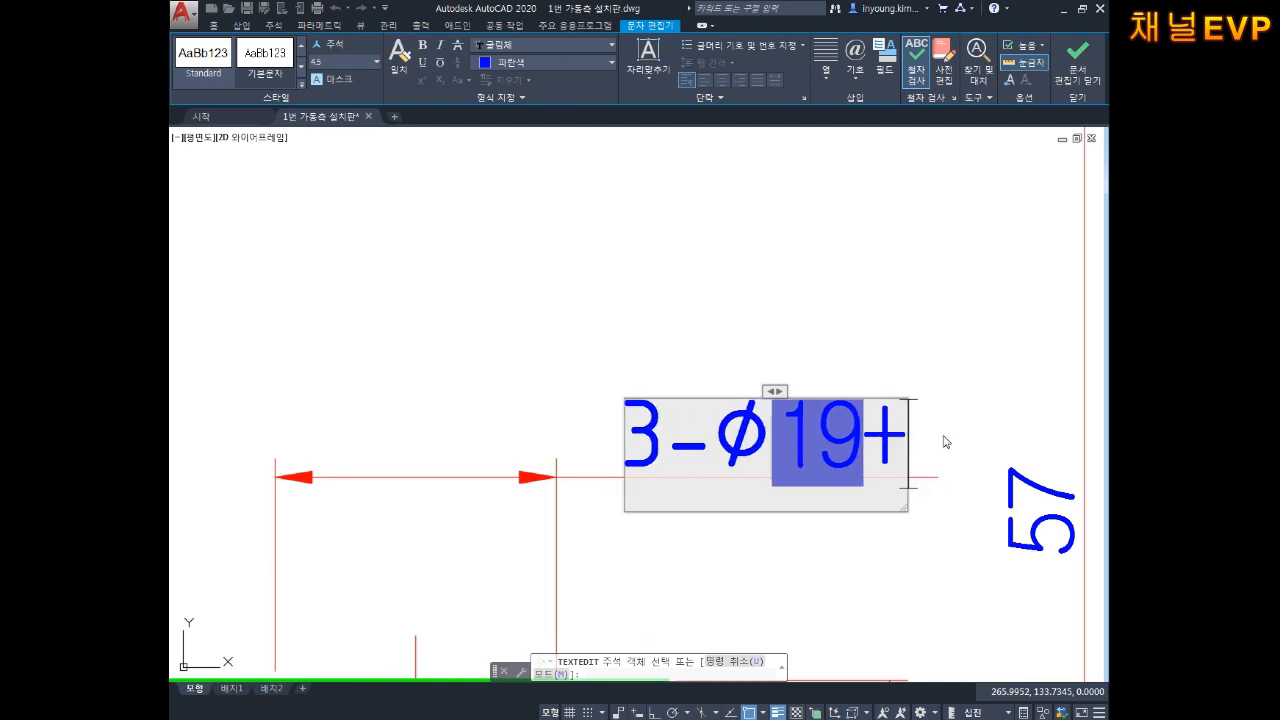
{"action": "type", "text": "0.02"}
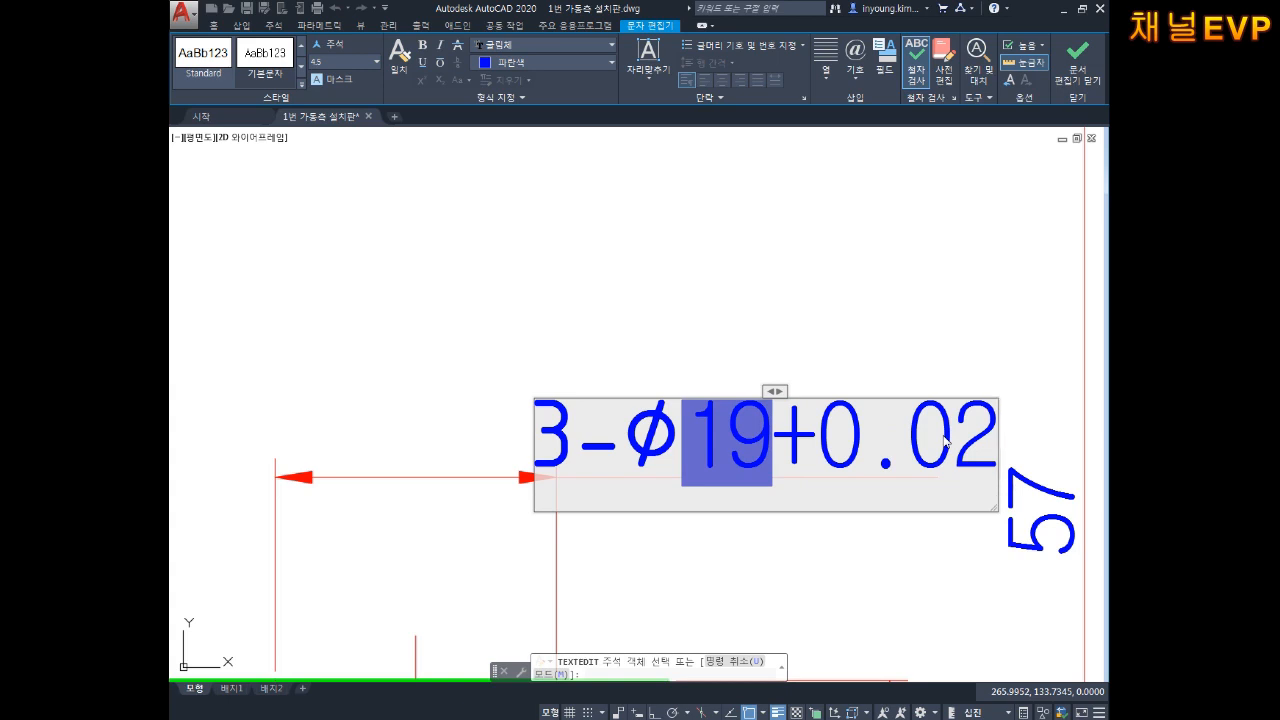
{"action": "type", "text": "^"}
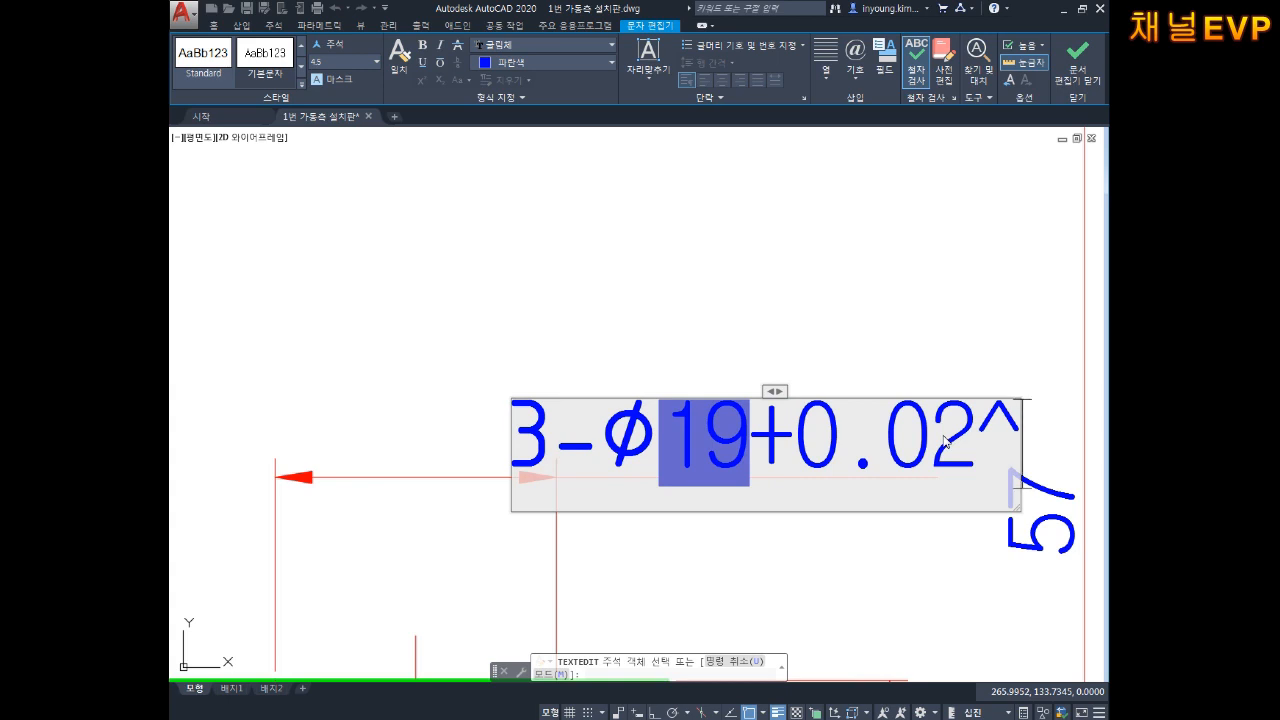
{"action": "type", "text": "0"}
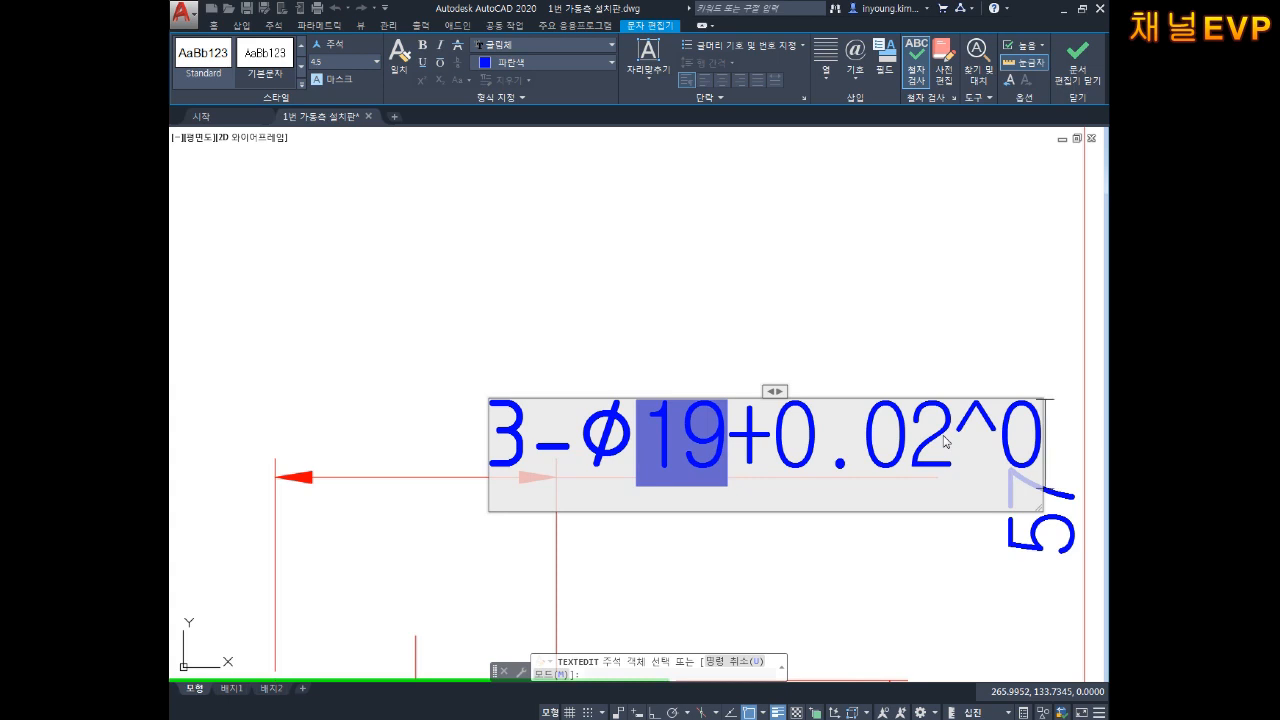
Step: Try +0.05 and +0.005 as the lower deviation after the caret in the Ø19 dimension, and set it back to 0
{"action": "key", "text": "BackSpace"}
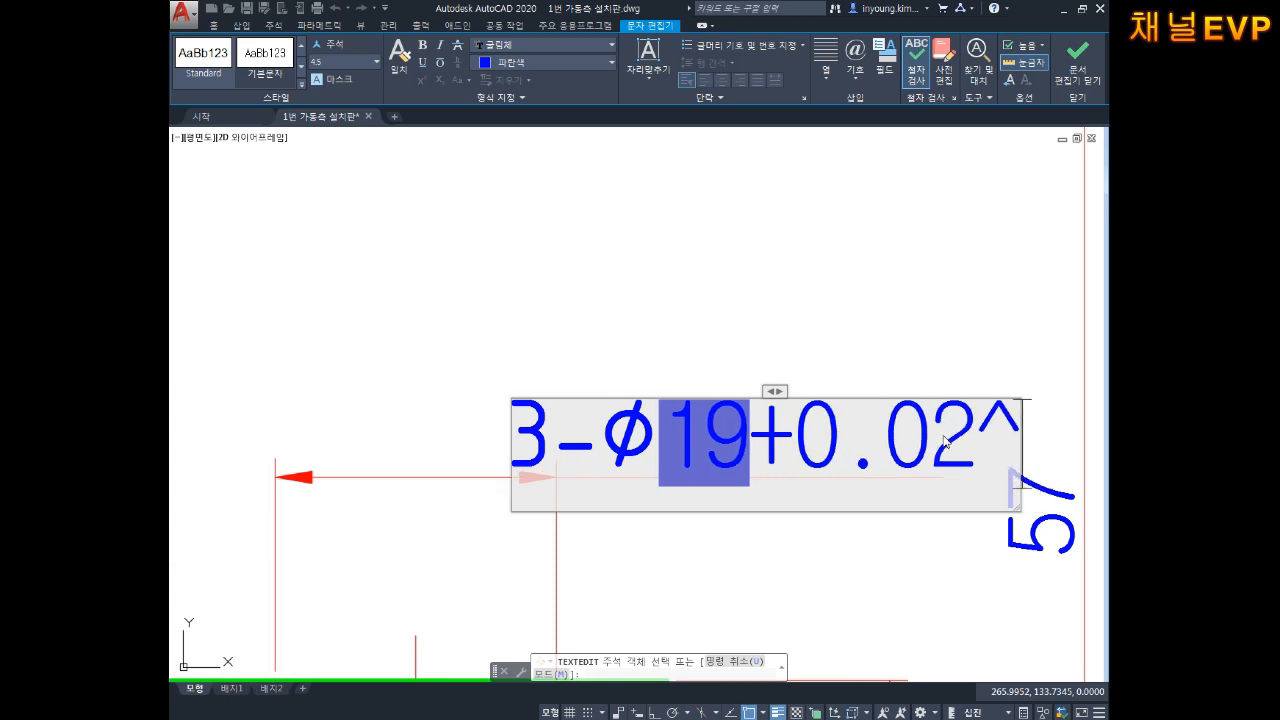
{"action": "type", "text": "+030\\"}
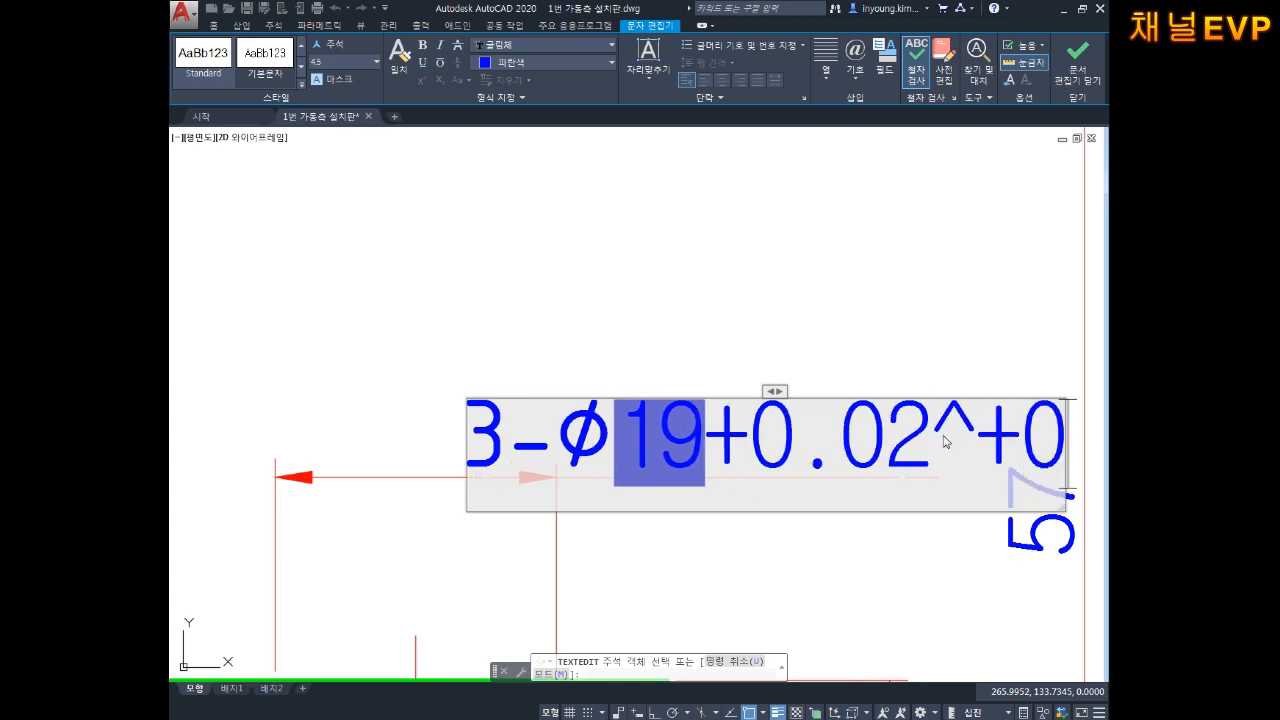
{"action": "key", "text": "ctrl+z"}
{"action": "key", "text": "ctrl+z"}
{"action": "key", "text": "BackSpace"}
{"action": "key", "text": "BackSpace"}
{"action": "type", "text": ".05"}
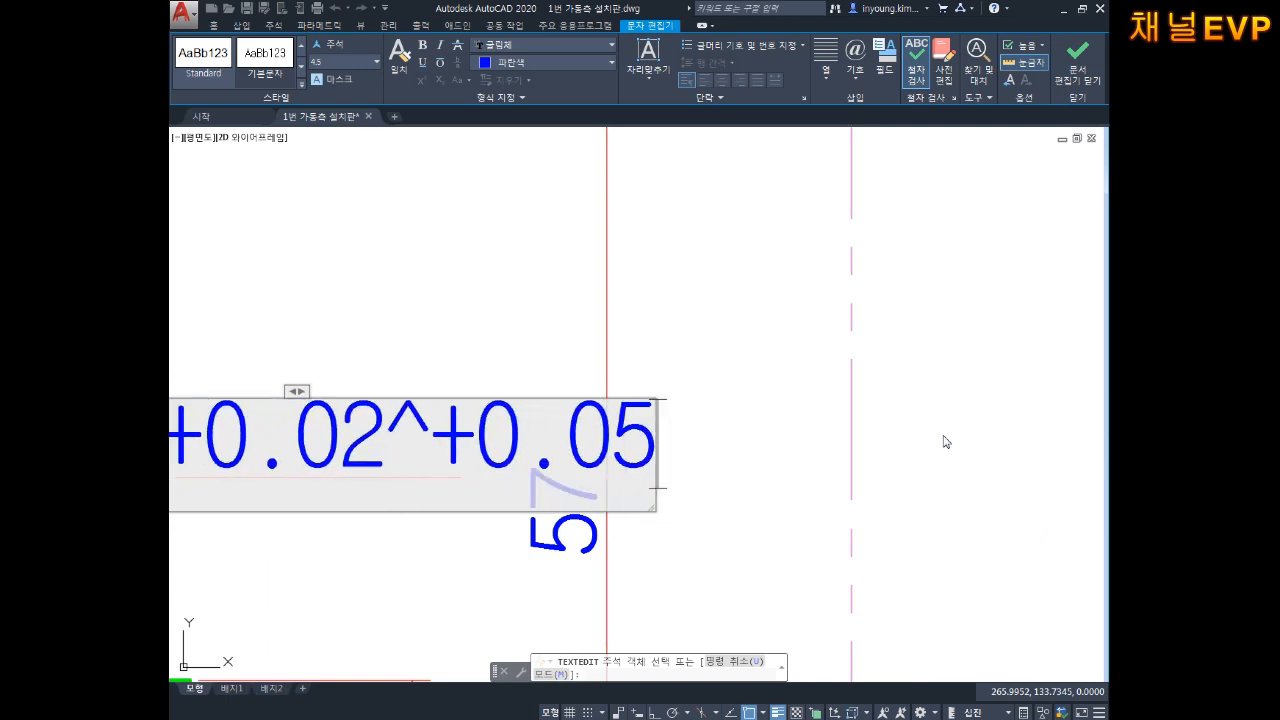
{"action": "key", "text": "BackSpace"}
{"action": "type", "text": "05"}
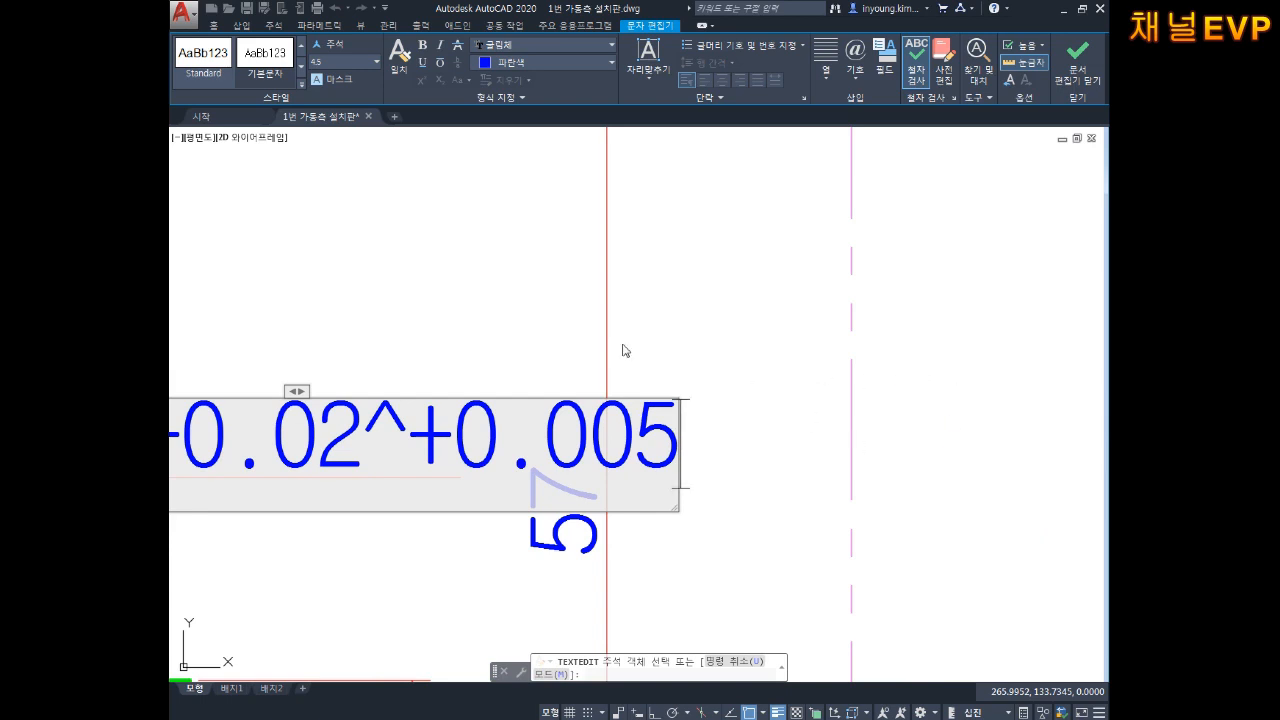
{"action": "key", "text": "BackSpace"}
{"action": "key", "text": "BackSpace"}
{"action": "key", "text": "BackSpace"}
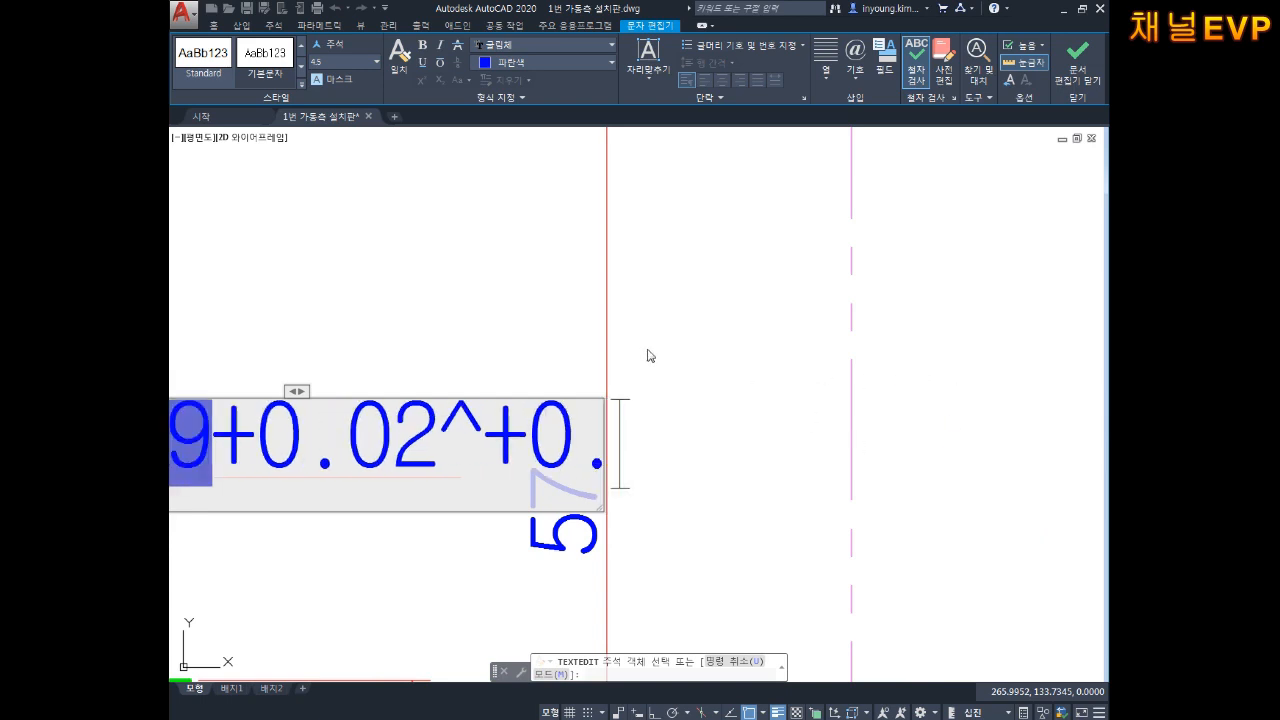
{"action": "key", "text": "BackSpace"}
{"action": "key", "text": "BackSpace"}
{"action": "key", "text": "BackSpace"}
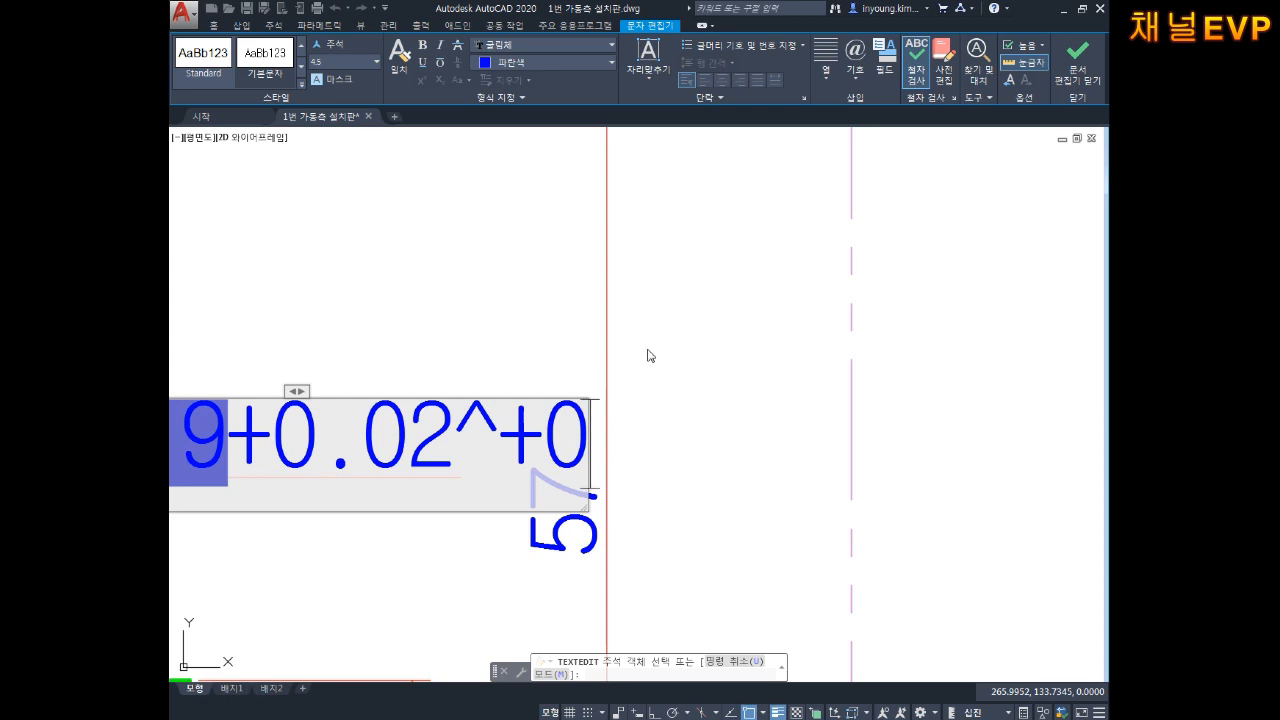
{"action": "type", "text": "0"}
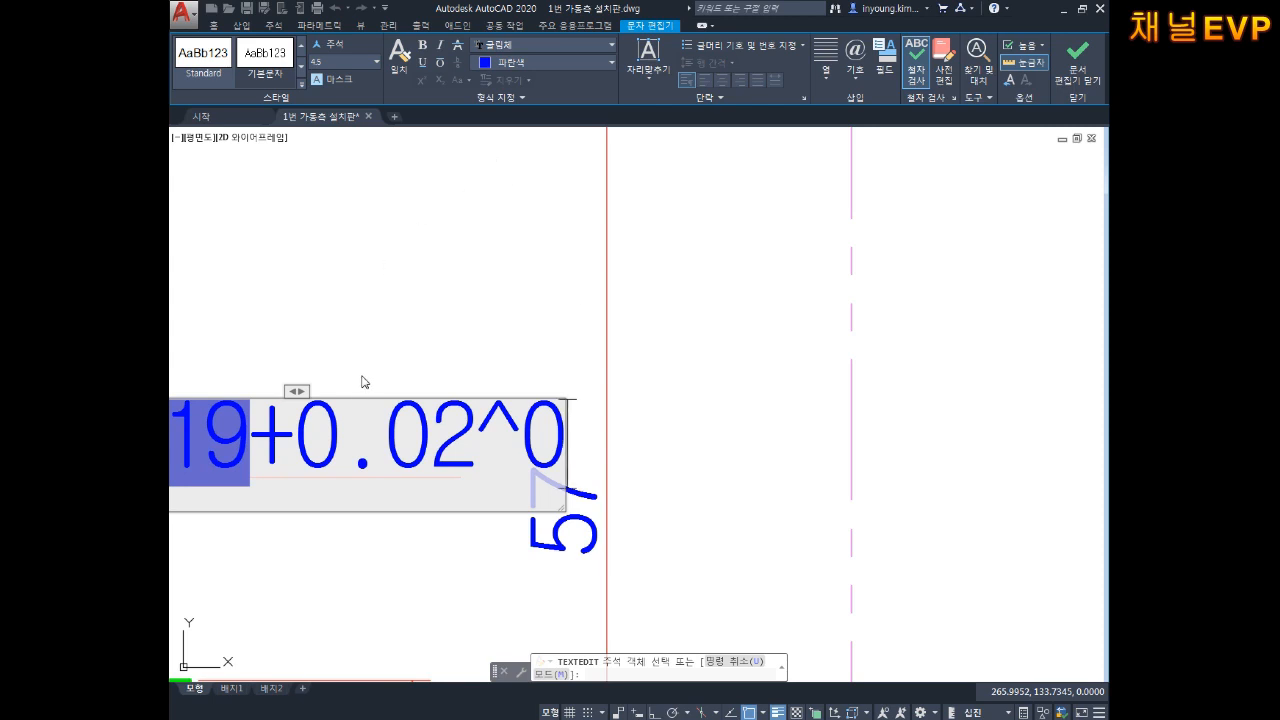
Step: Stack the deviation text +0.02^0 after the 19 in the 3-Ø19 dimension as upper and lower tolerances
{"action": "left_click", "coordinate": [270, 447]}
{"action": "key", "text": "shift+Right"}
{"action": "key", "text": "shift+Right"}
{"action": "key", "text": "shift+Right"}
{"action": "key", "text": "shift+Right"}
{"action": "key", "text": "shift+Right"}
{"action": "key", "text": "shift+Right"}
{"action": "key", "text": "shift+Right"}
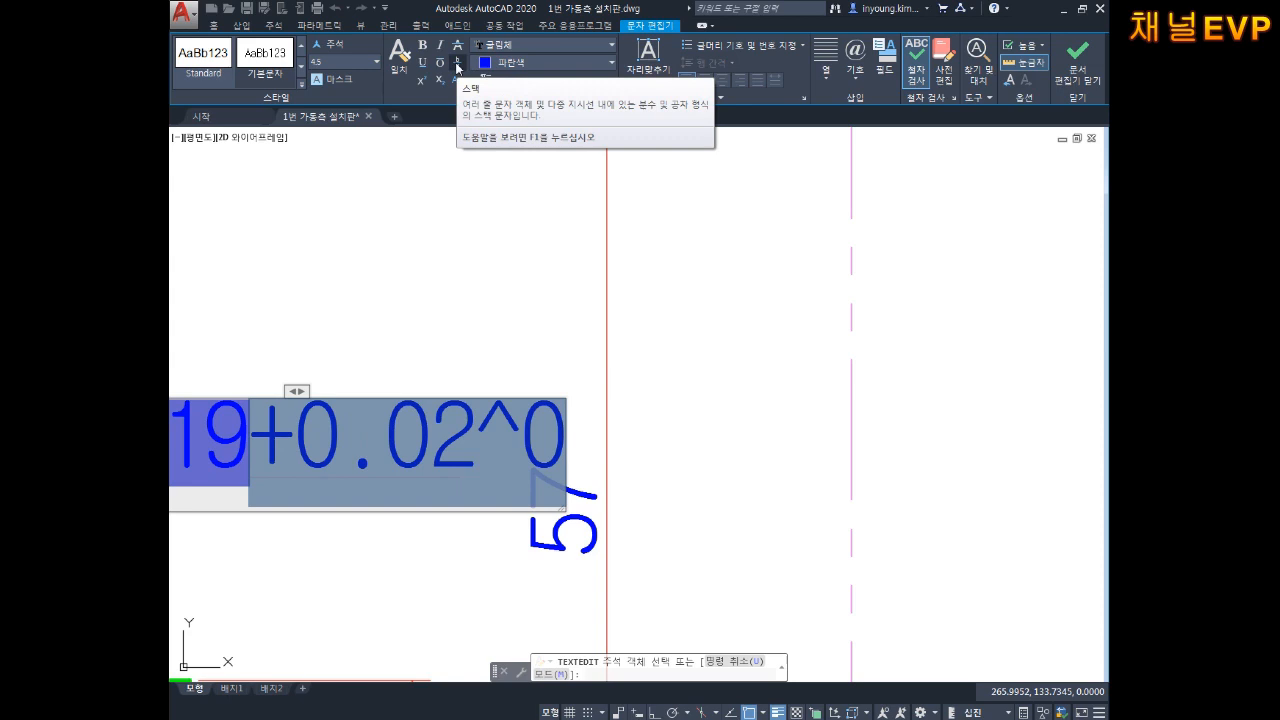
{"action": "left_click", "coordinate": [457, 67]}
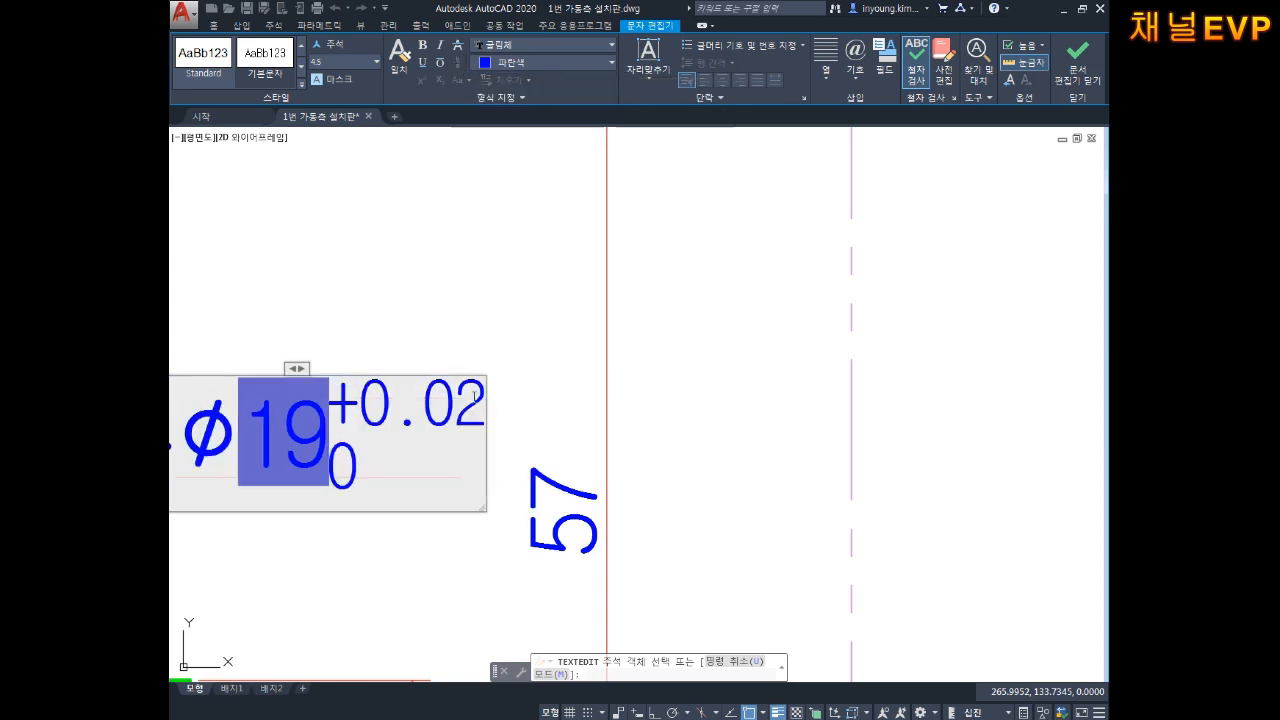
{"action": "left_click", "coordinate": [491, 487]}
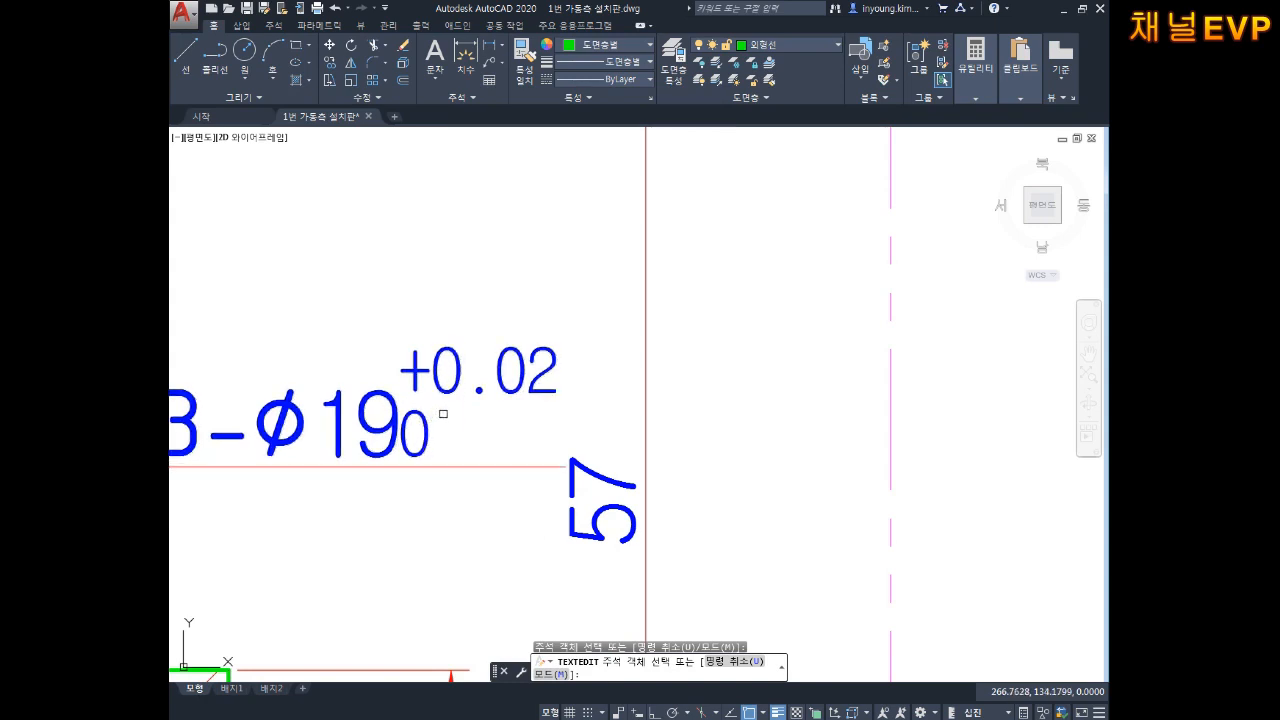
Step: Examine how the stacked tolerance sits next to the 3-Ø19 dimension text in the section view
{"action": "middle_click_drag", "start_coordinate": [378, 424], "coordinate": [525, 400]}
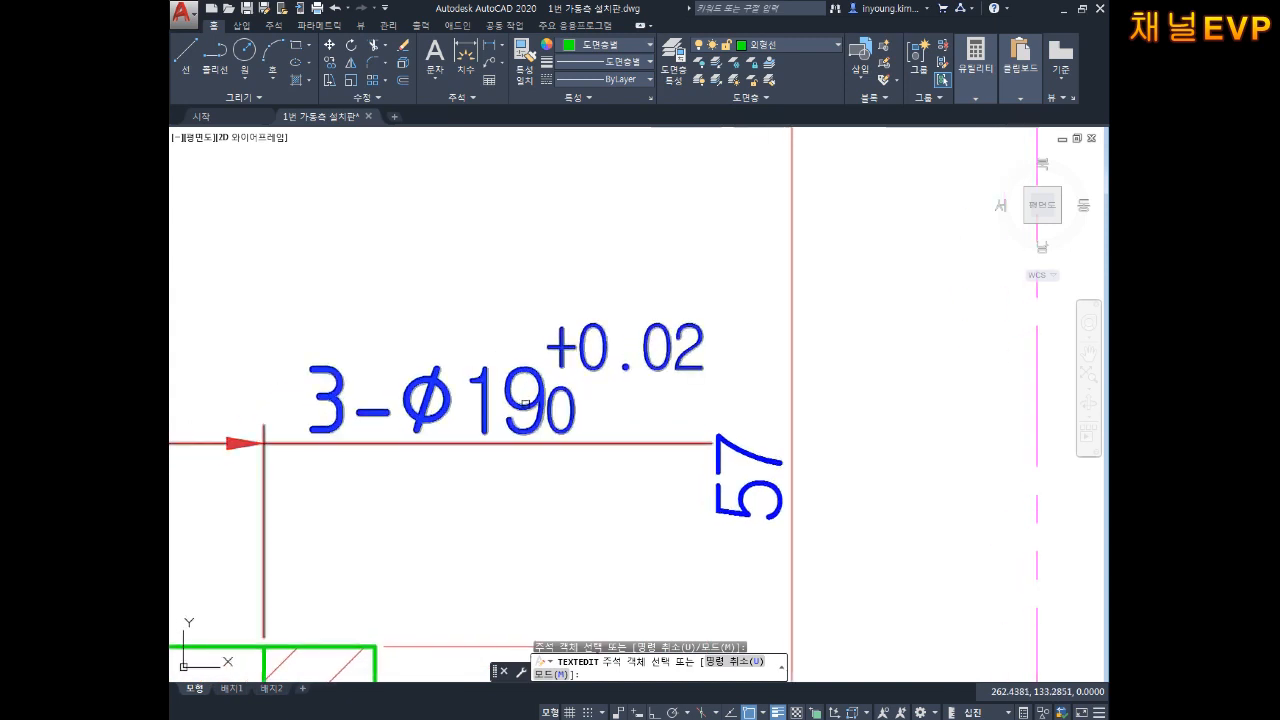
{"action": "middle_click_drag", "start_coordinate": [670, 406], "coordinate": [681, 407]}
{"action": "left_click", "coordinate": [681, 407]}
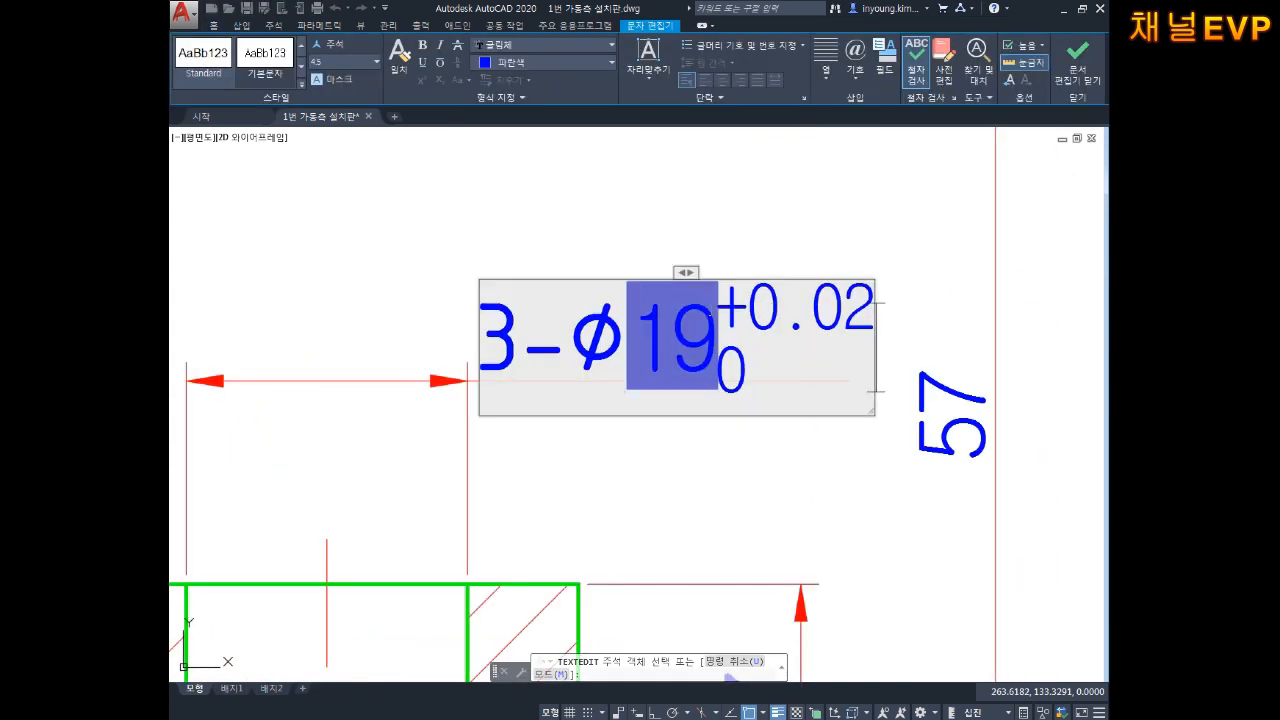
{"action": "left_click", "coordinate": [752, 469]}
{"action": "middle_click_drag", "start_coordinate": [806, 403], "coordinate": [726, 416]}
{"action": "scroll", "coordinate": [689, 350], "scroll_direction": "up", "scroll_amount": 2}
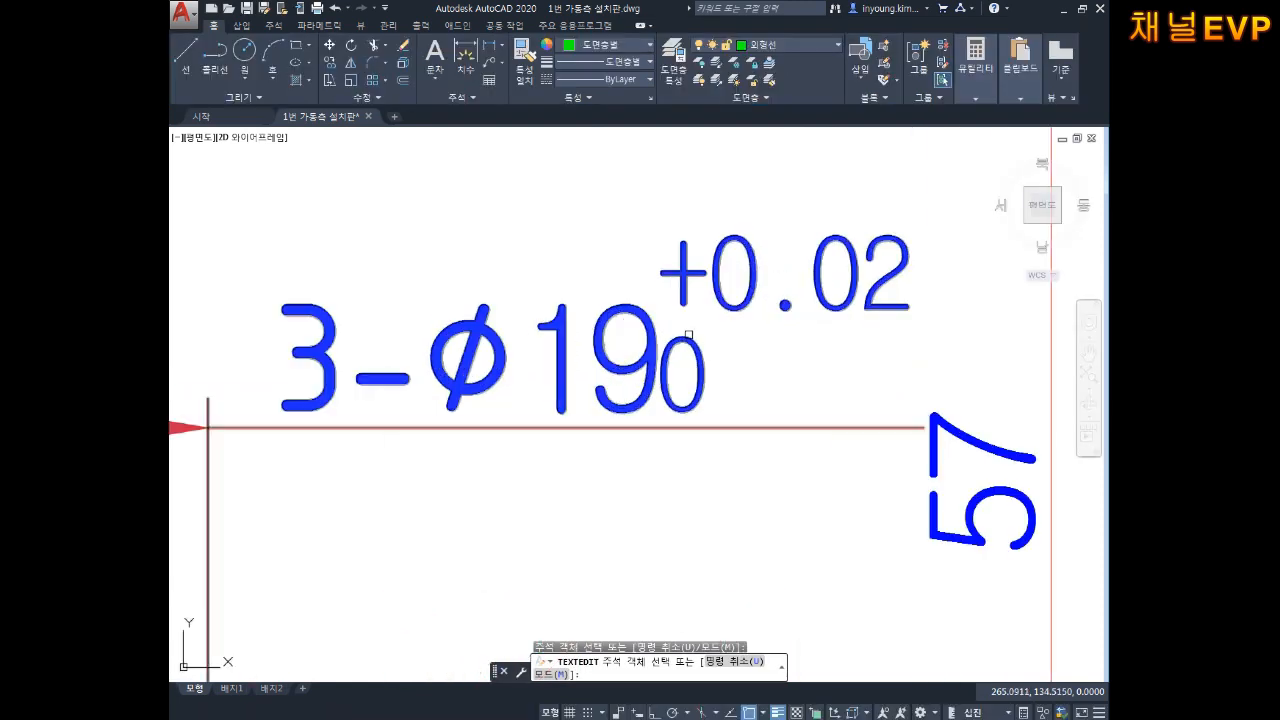
{"action": "scroll", "coordinate": [722, 345], "scroll_direction": "down", "scroll_amount": 2}
{"action": "middle_click_drag", "start_coordinate": [722, 345], "coordinate": [661, 384]}
{"action": "key", "text": "Escape"}
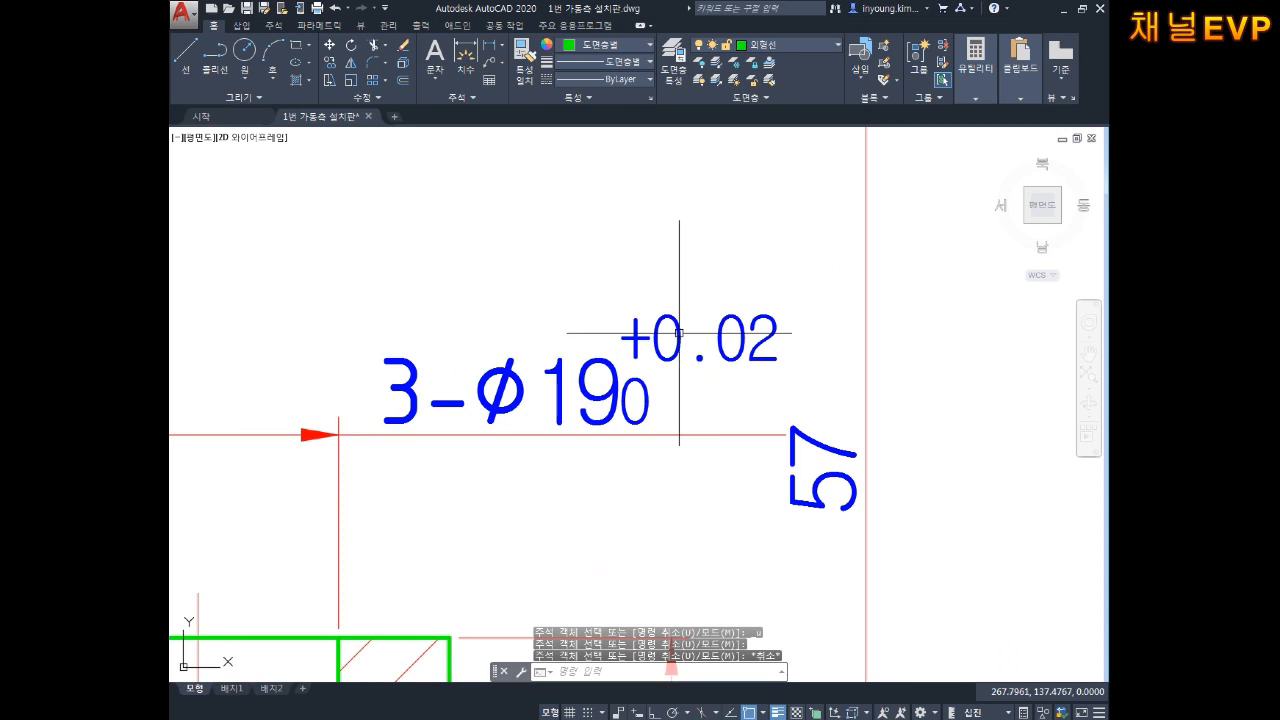
Step: Set the stacked tolerance of the 3-Ø19 dimension to centre position (중심) with a text size of 100%
{"action": "left_click", "coordinate": [679, 333]}
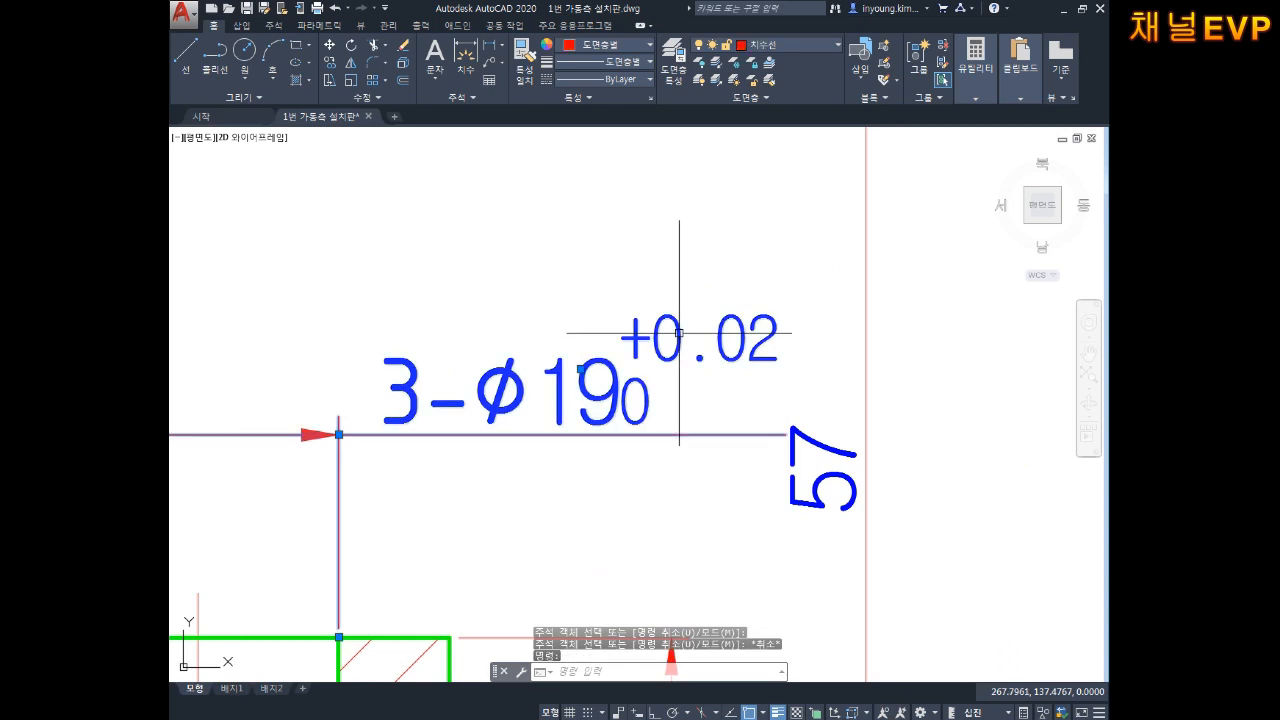
{"action": "double_click", "coordinate": [679, 333]}
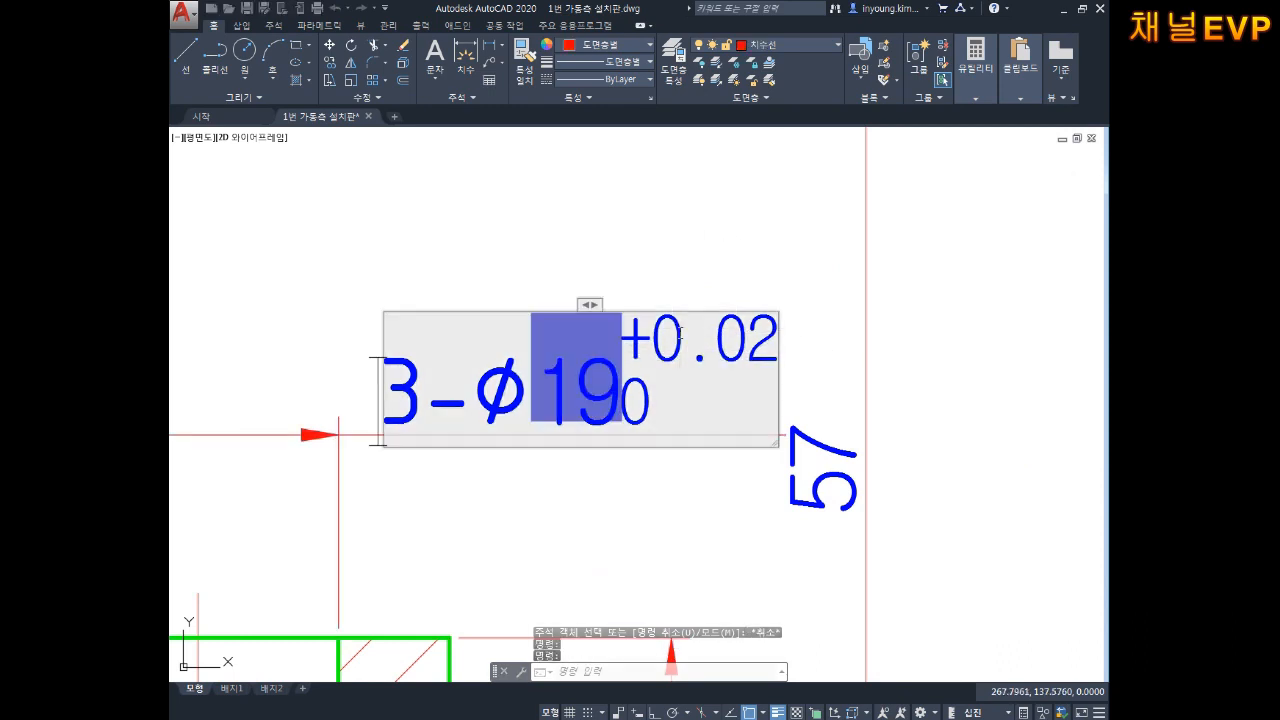
{"action": "double_click", "coordinate": [677, 333]}
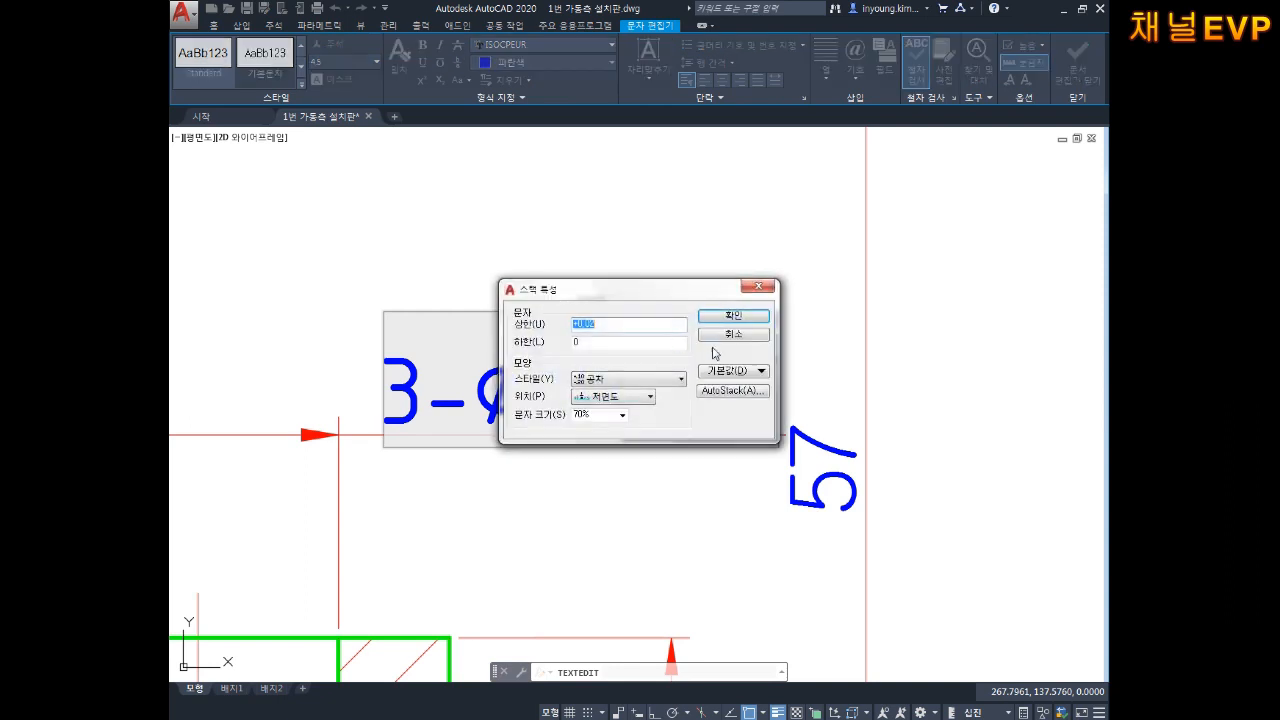
{"action": "left_click_drag", "start_coordinate": [679, 289], "coordinate": [673, 144]}
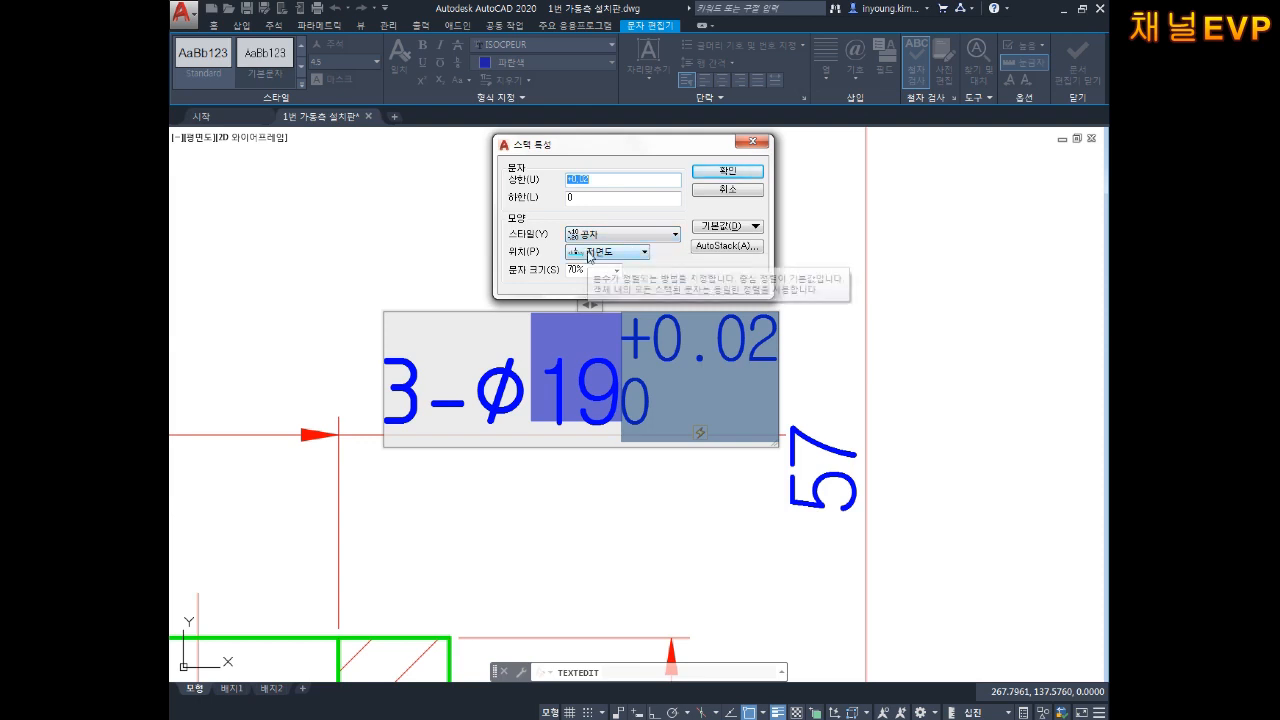
{"action": "left_click", "coordinate": [588, 268]}
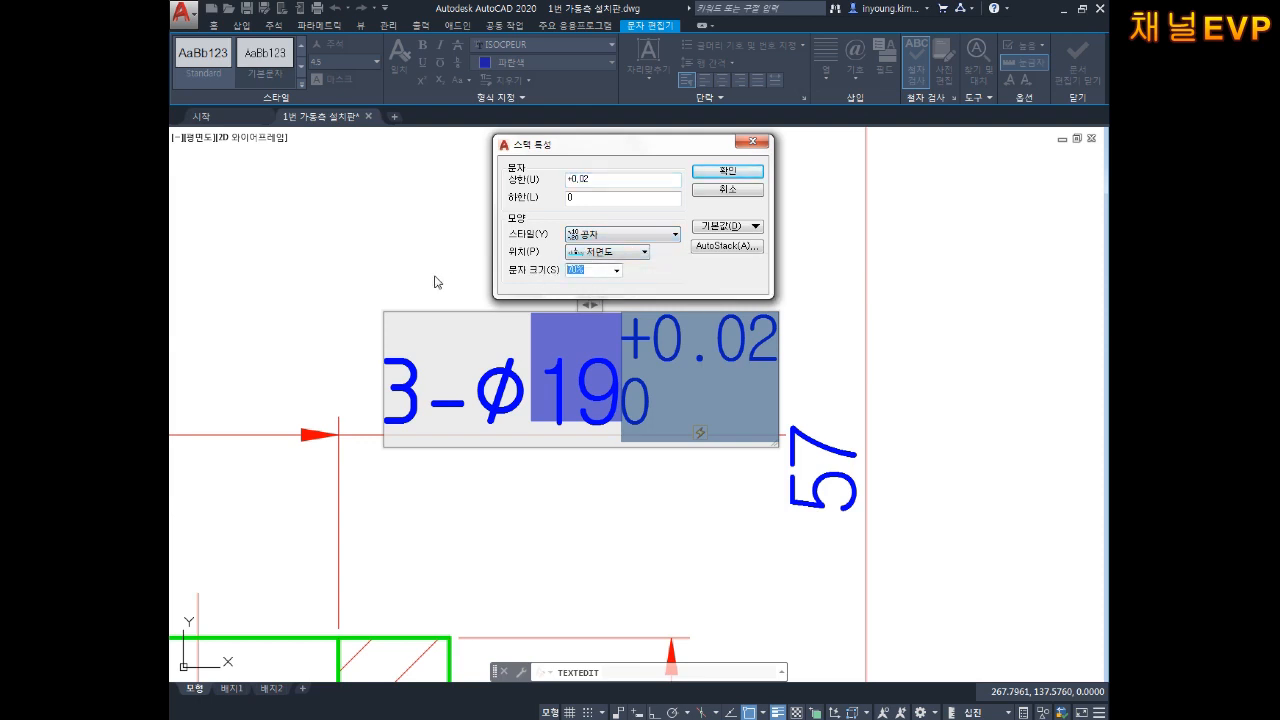
{"action": "type", "text": "19+0.0"}
{"action": "key", "text": "Return"}
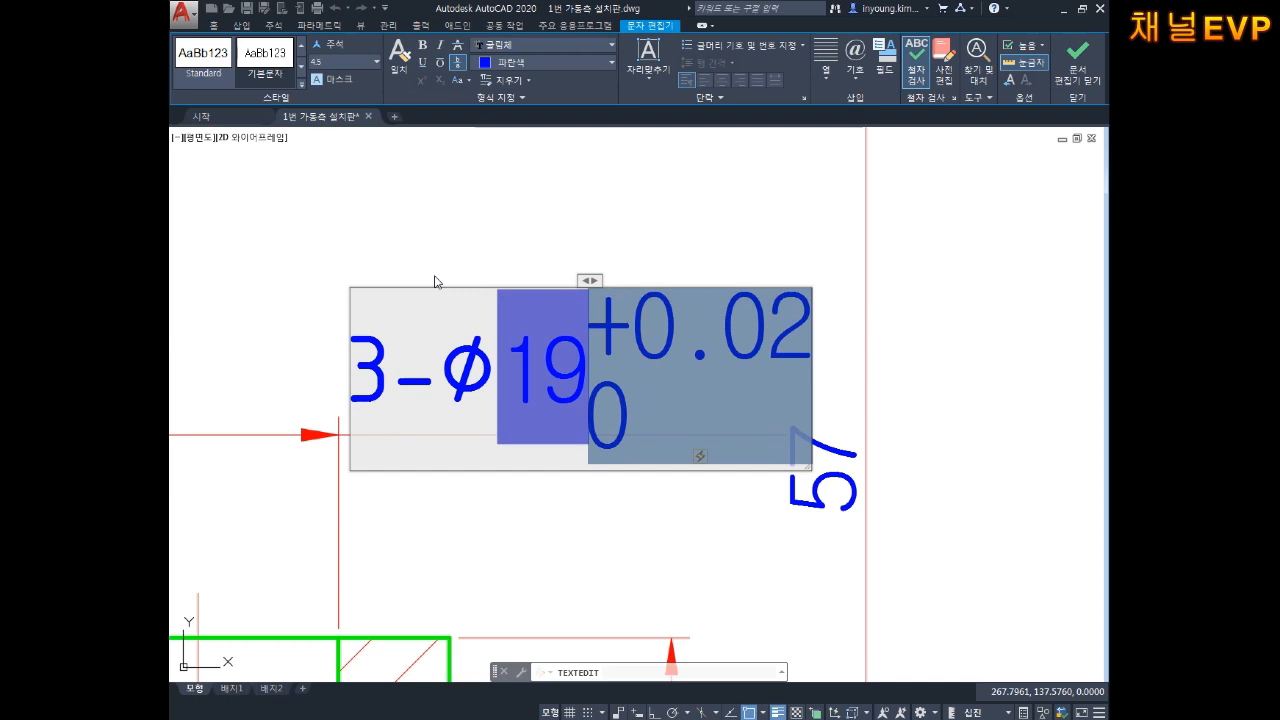
Step: Set the stacked tolerance's text size to 70%
{"action": "double_click", "coordinate": [645, 310]}
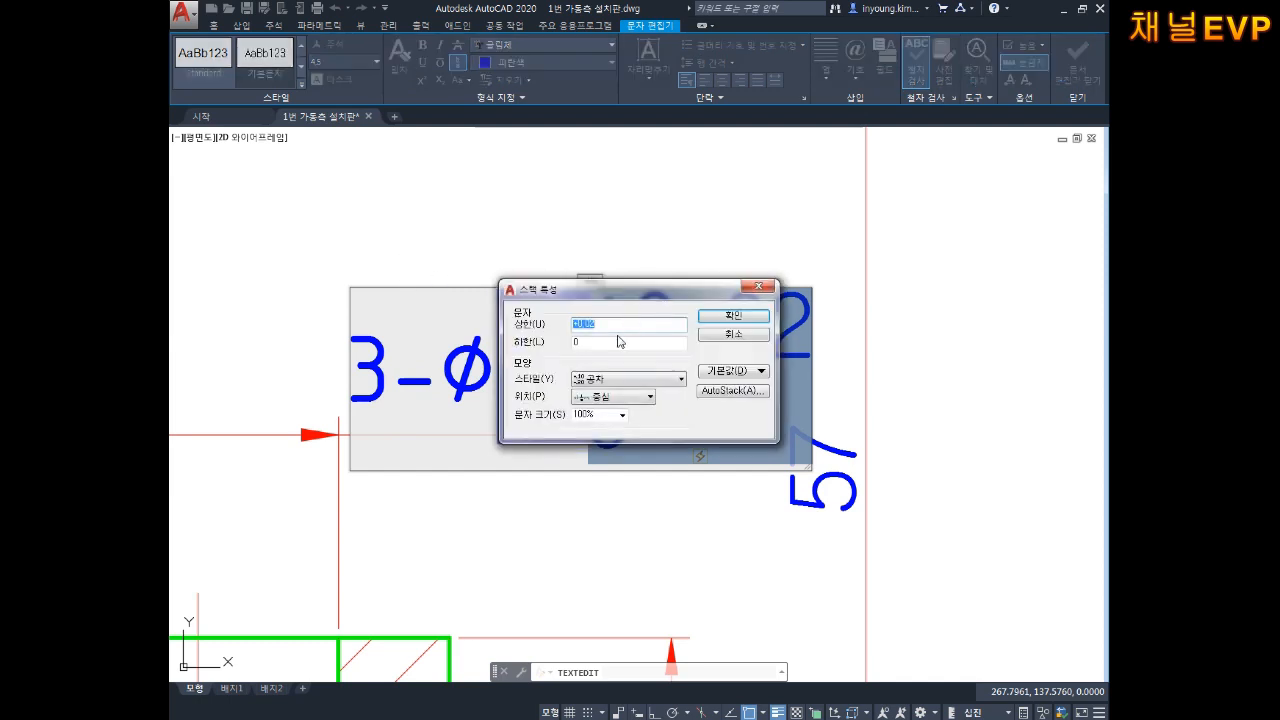
{"action": "double_click", "coordinate": [592, 414]}
{"action": "type", "text": "7"}
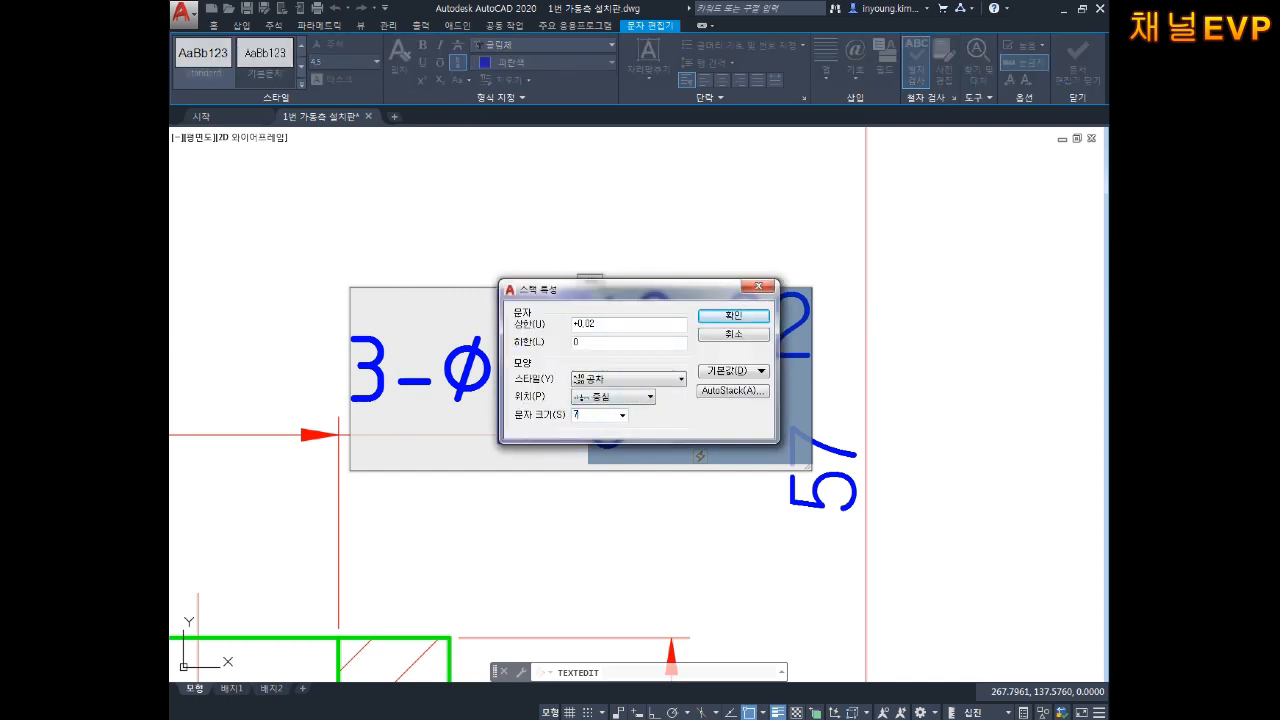
{"action": "type", "text": "0"}
{"action": "key", "text": "Return"}
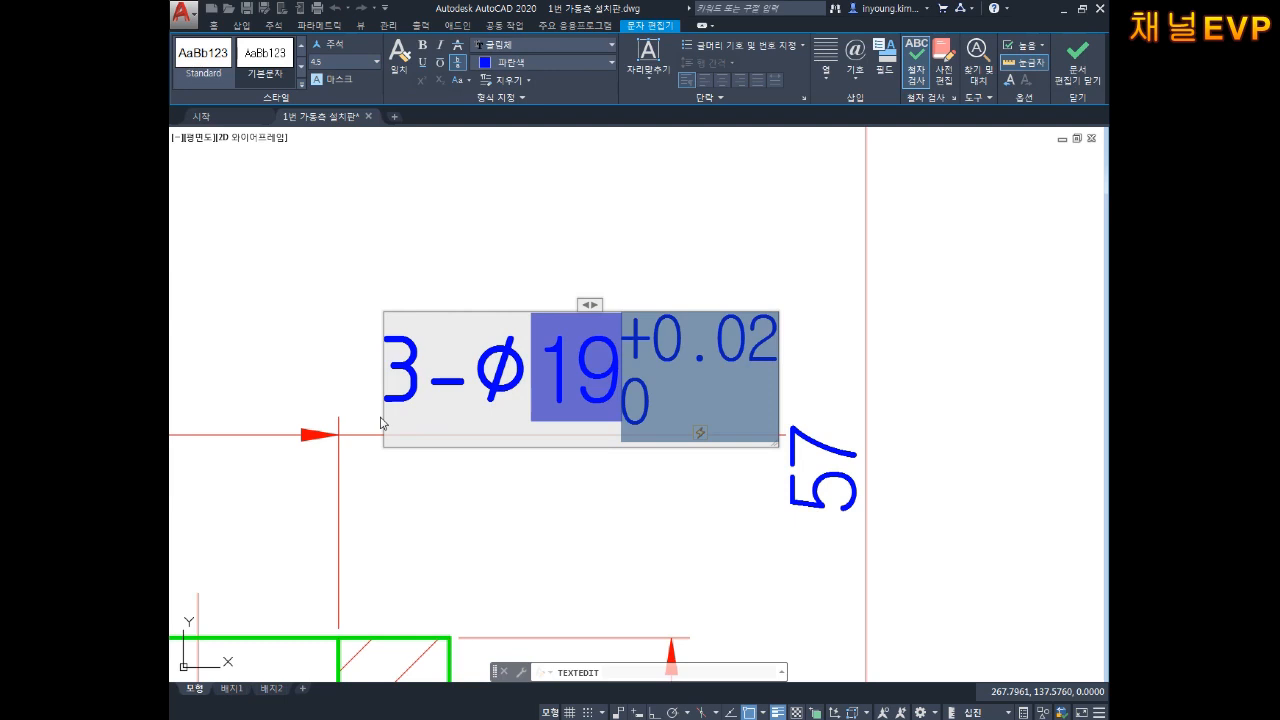
Step: Pad the lower deviation 0 with leading spaces to align it beneath the first 0 of +0.02
{"action": "double_click", "coordinate": [655, 380]}
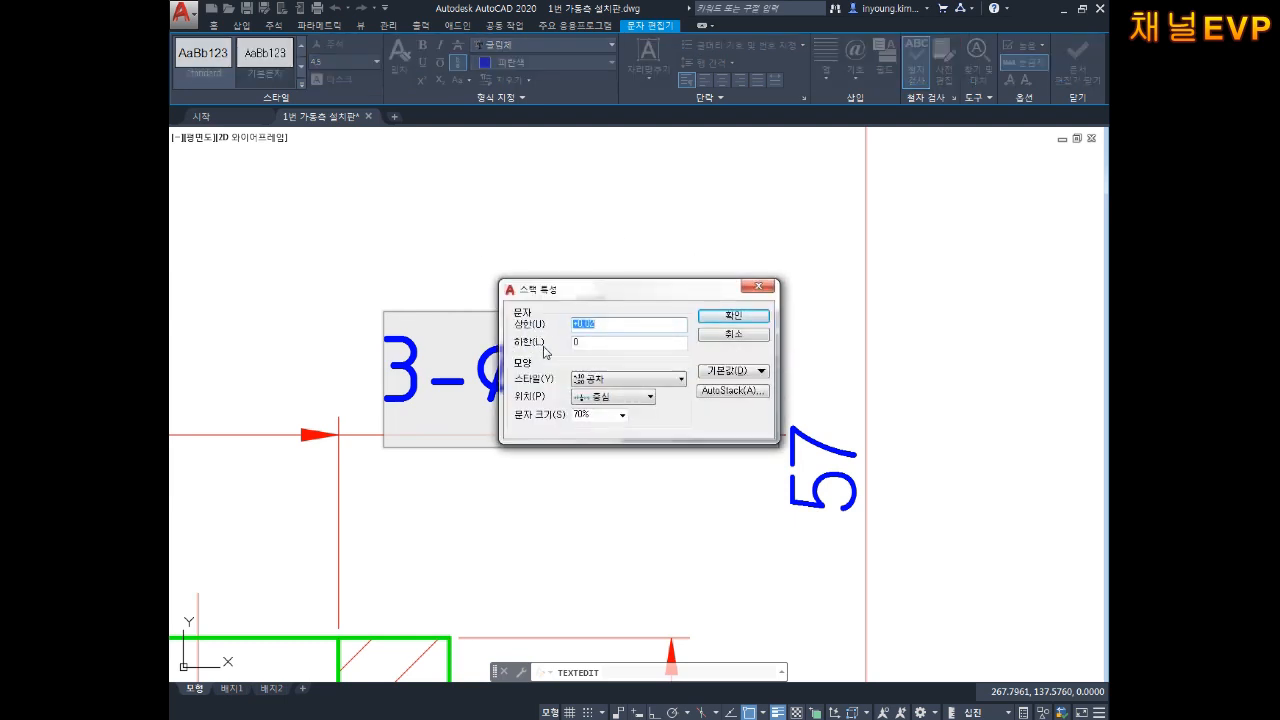
{"action": "left_click", "coordinate": [590, 343]}
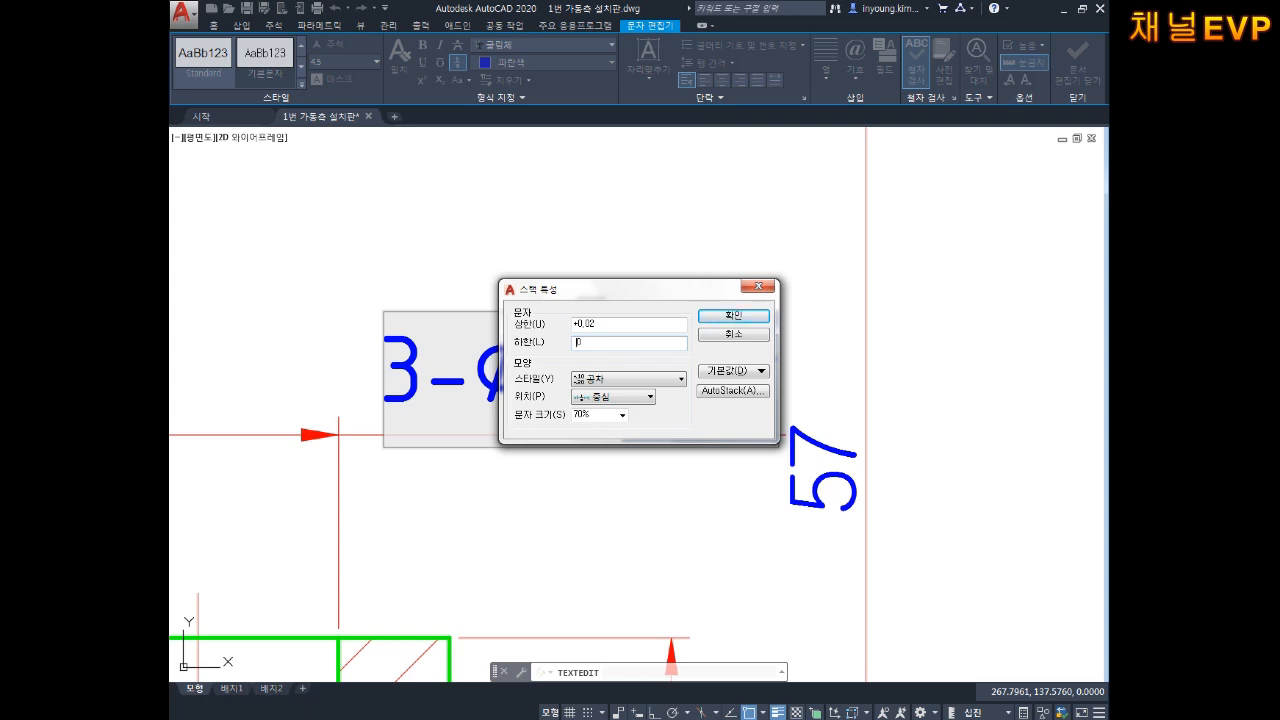
{"action": "left_click", "coordinate": [731, 318]}
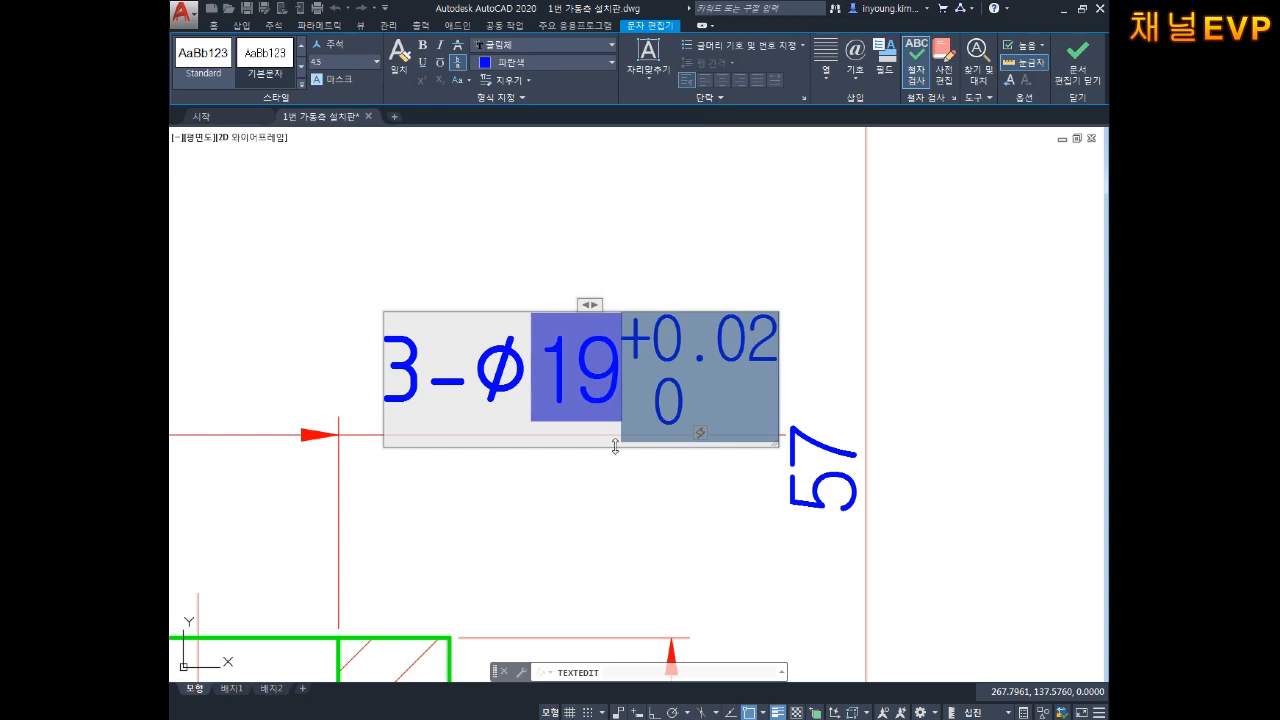
{"action": "left_click", "coordinate": [620, 502]}
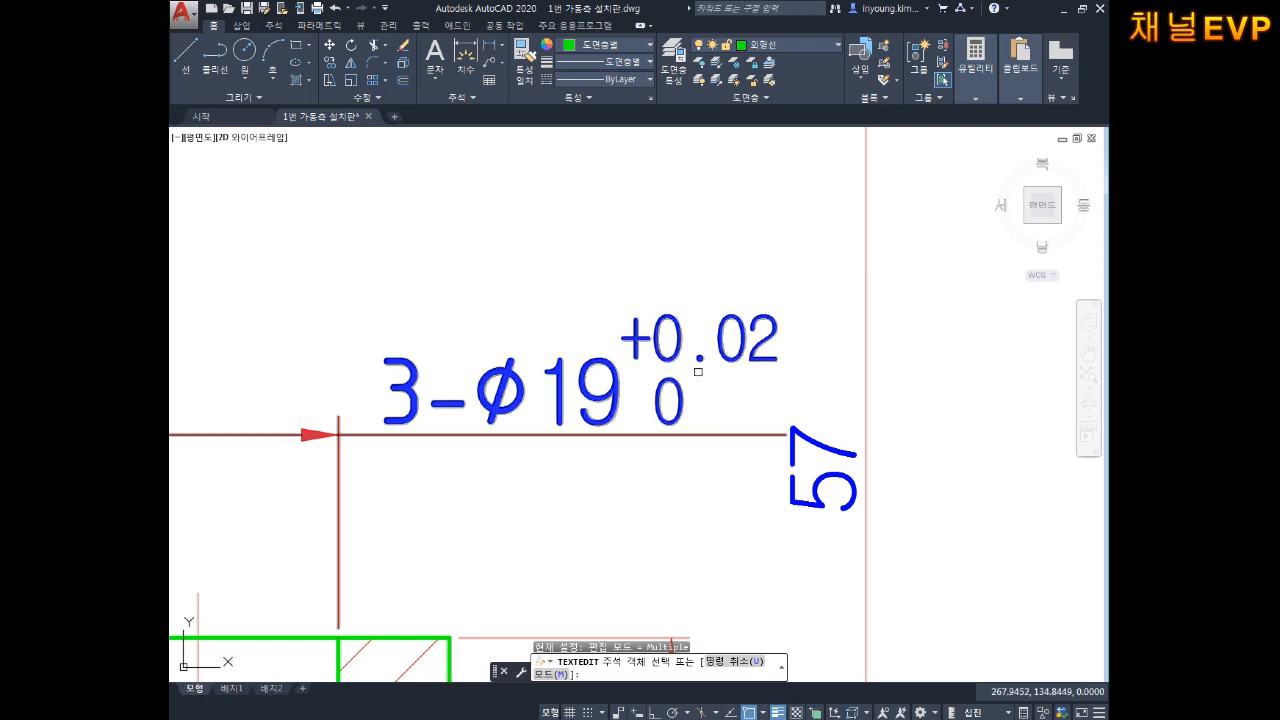
Step: Examine the alignment of the two deviations on the 3-Ø19 dimension, close up and within the section view
{"action": "scroll", "coordinate": [698, 371], "scroll_direction": "down", "scroll_amount": 3}
{"action": "scroll", "coordinate": [654, 289], "scroll_direction": "up", "scroll_amount": 7}
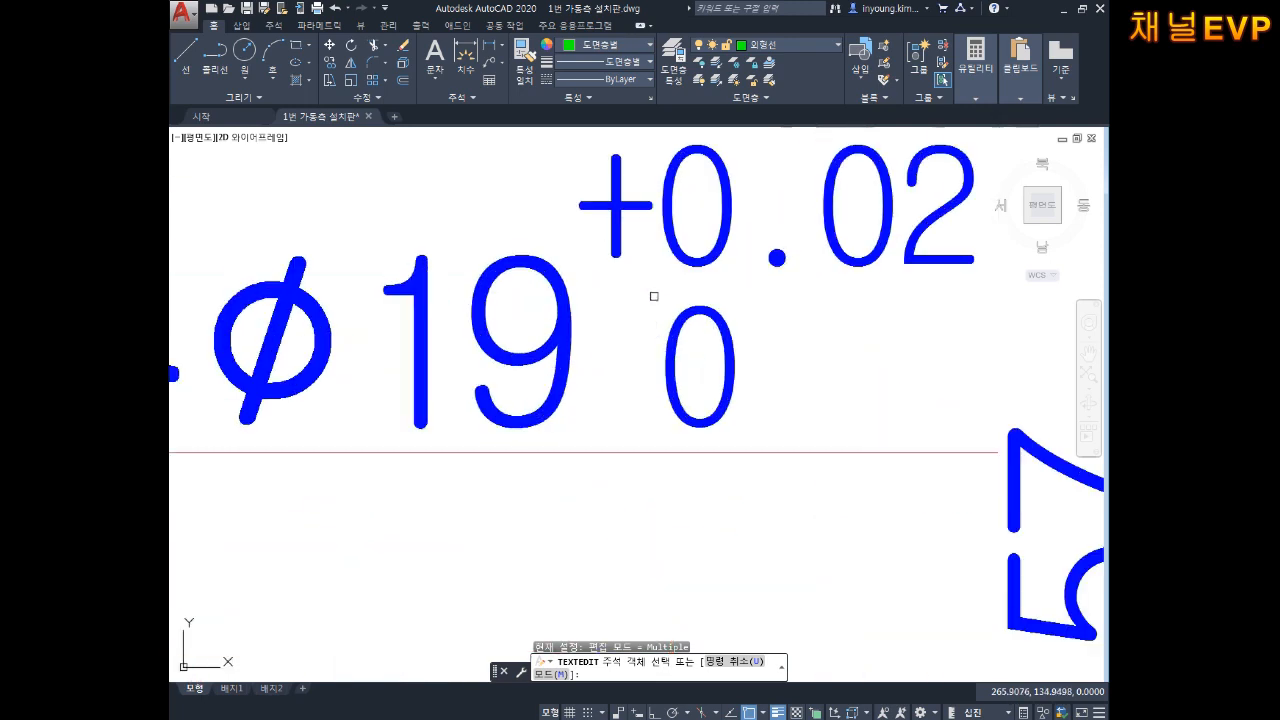
{"action": "scroll", "coordinate": [615, 356], "scroll_direction": "down", "scroll_amount": 2}
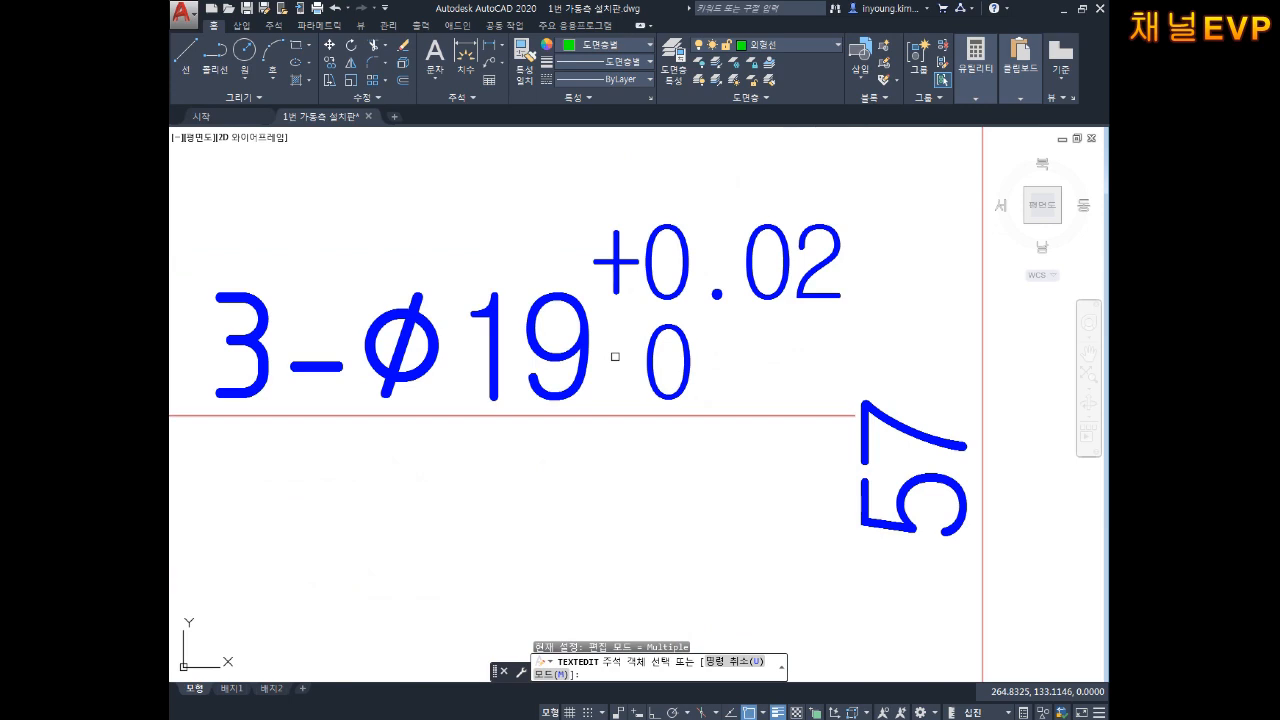
{"action": "scroll", "coordinate": [646, 446], "scroll_direction": "down", "scroll_amount": 6}
{"action": "mouse_move", "coordinate": [634, 492]}
{"action": "middle_mouse_down"}
{"action": "mouse_move", "coordinate": [637, 375]}
{"action": "mouse_move", "coordinate": [664, 336]}
{"action": "middle_mouse_up"}
{"action": "scroll", "coordinate": [594, 320], "scroll_direction": "up", "scroll_amount": 2}
{"action": "scroll", "coordinate": [700, 351], "scroll_direction": "down", "scroll_amount": 3}
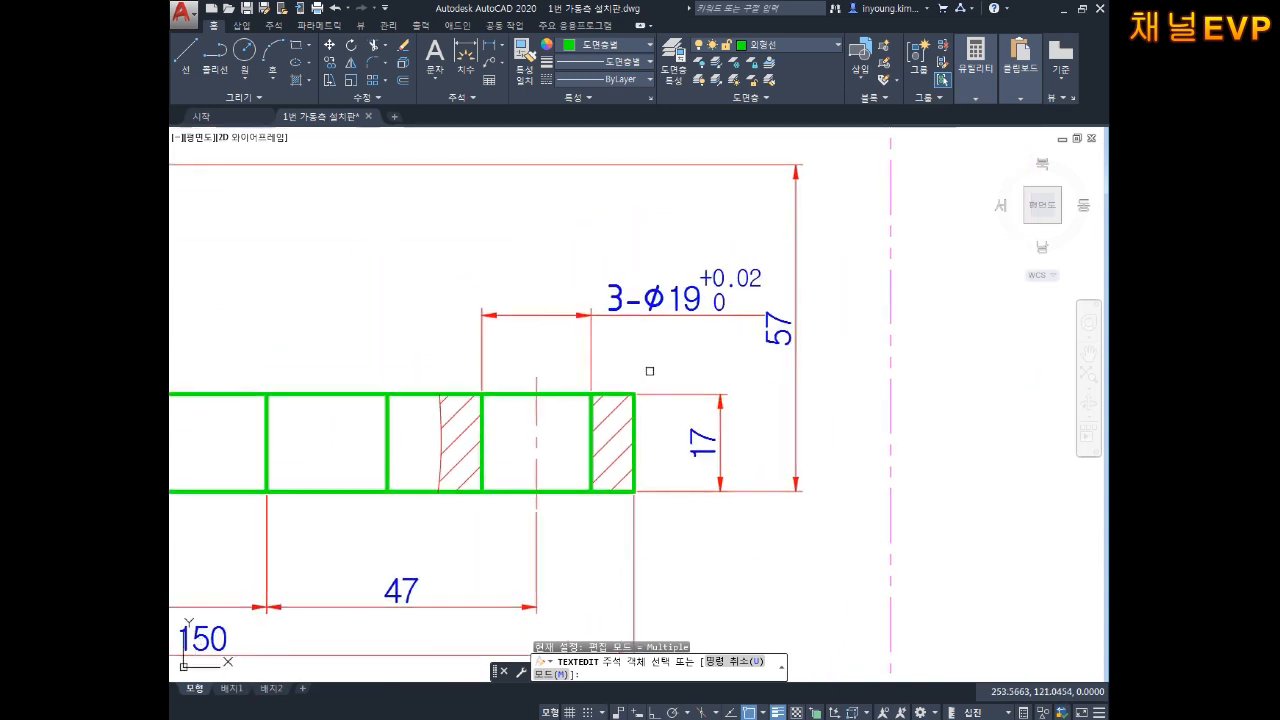
{"action": "scroll", "coordinate": [704, 285], "scroll_direction": "up", "scroll_amount": 4}
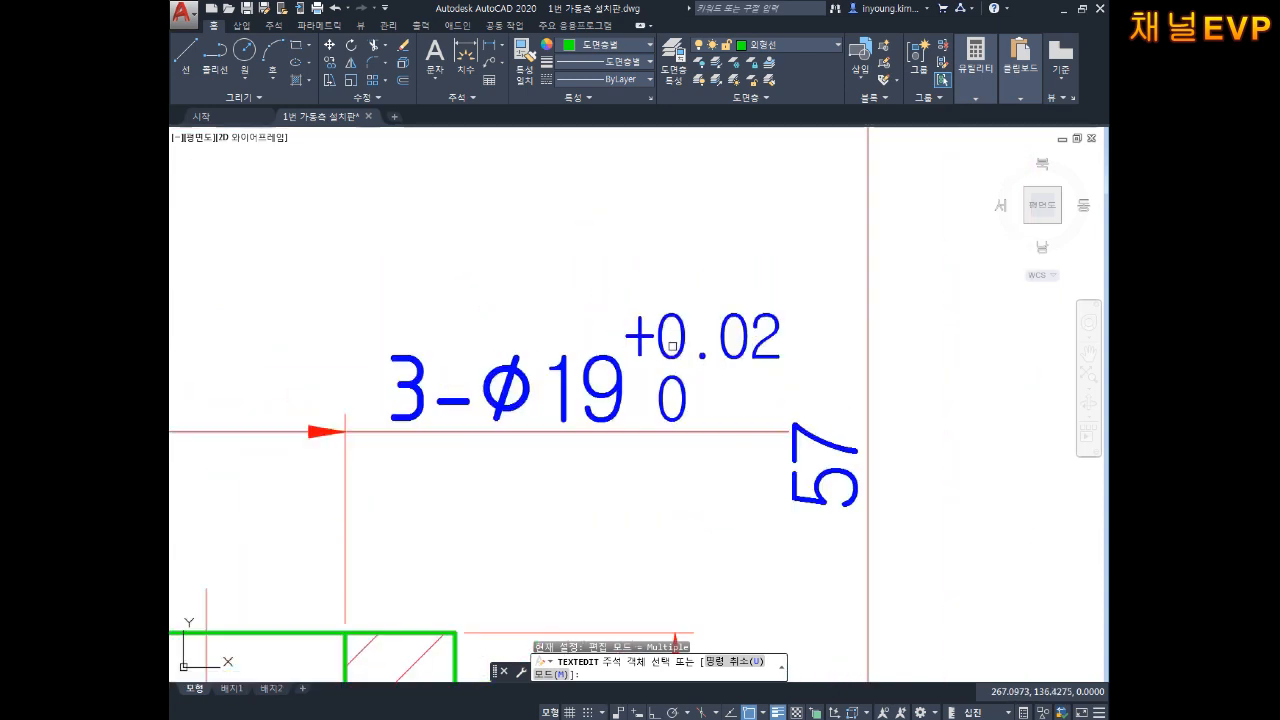
{"action": "left_click", "coordinate": [685, 390]}
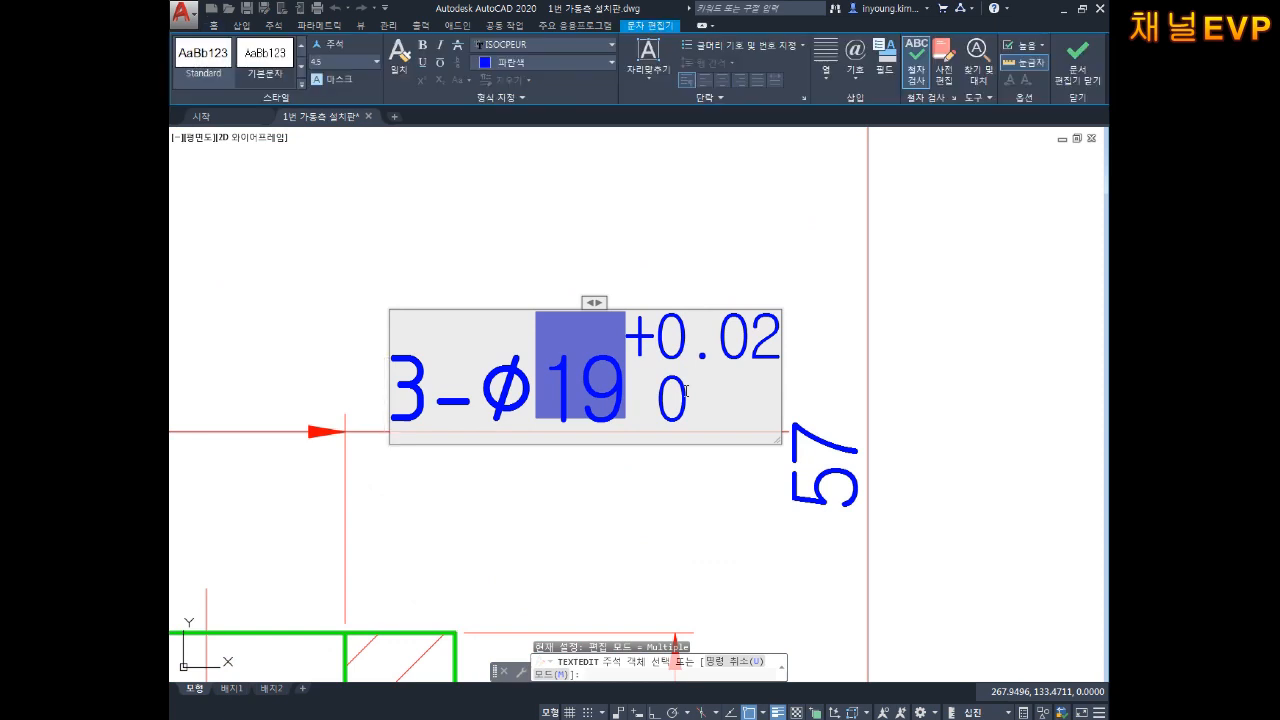
{"action": "key", "text": "Right"}
{"action": "key", "text": "Right"}
{"action": "key", "text": "Right"}
{"action": "key", "text": "Right"}
{"action": "key", "text": "Right"}
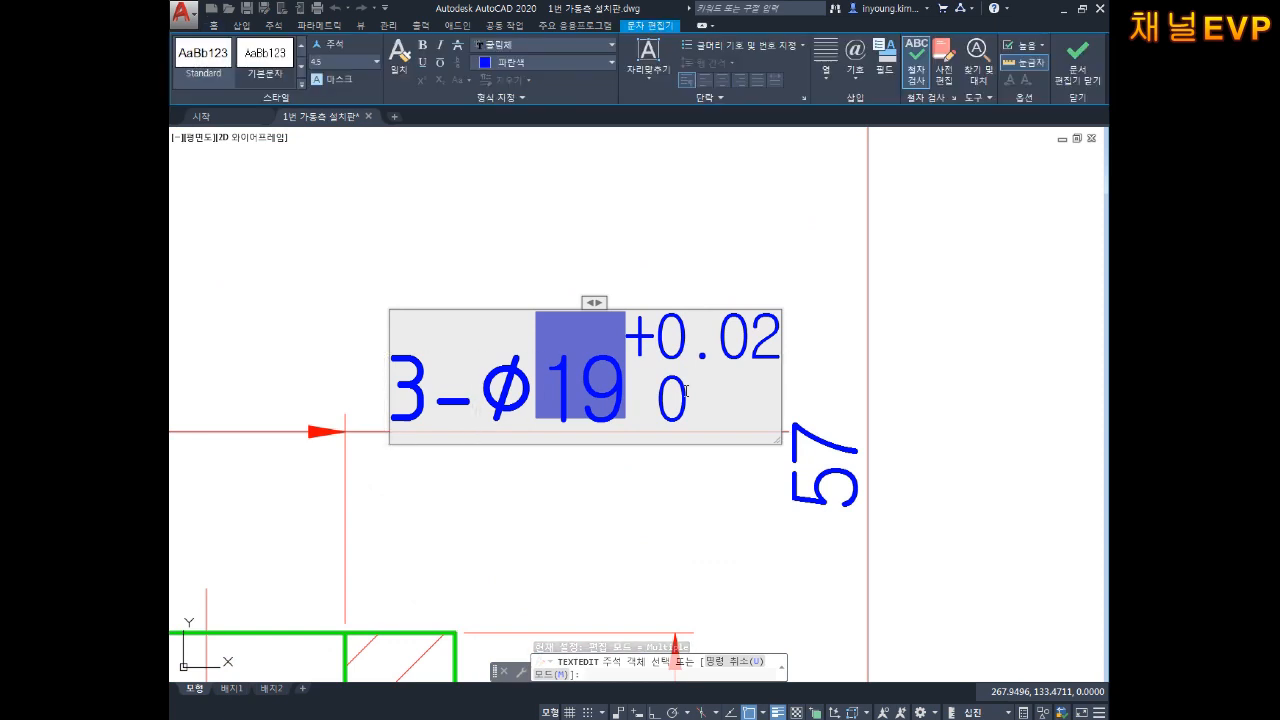
{"action": "left_click", "coordinate": [681, 523]}
{"action": "key", "text": "Escape"}
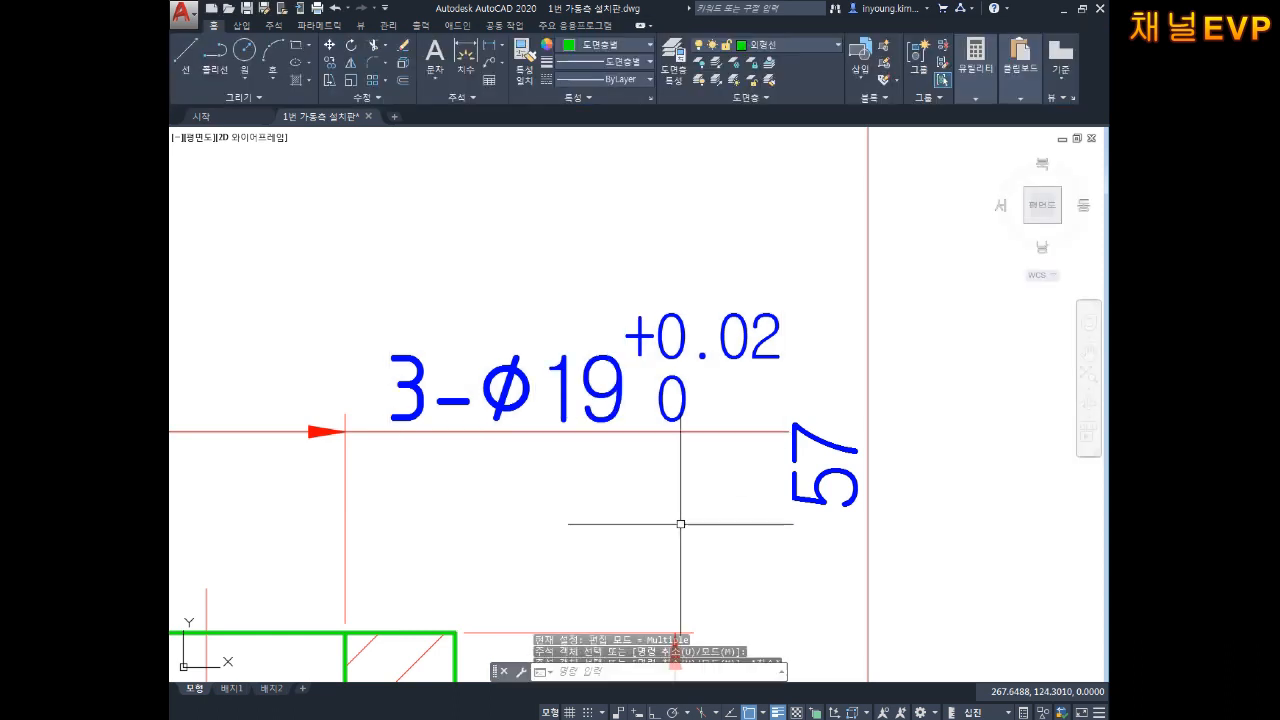
Step: Add a blank line and the heading 표면거칠기 below the line 0.02~0.04 in the precision tolerance note
{"action": "middle_click_drag", "start_coordinate": [685, 514], "coordinate": [703, 489]}
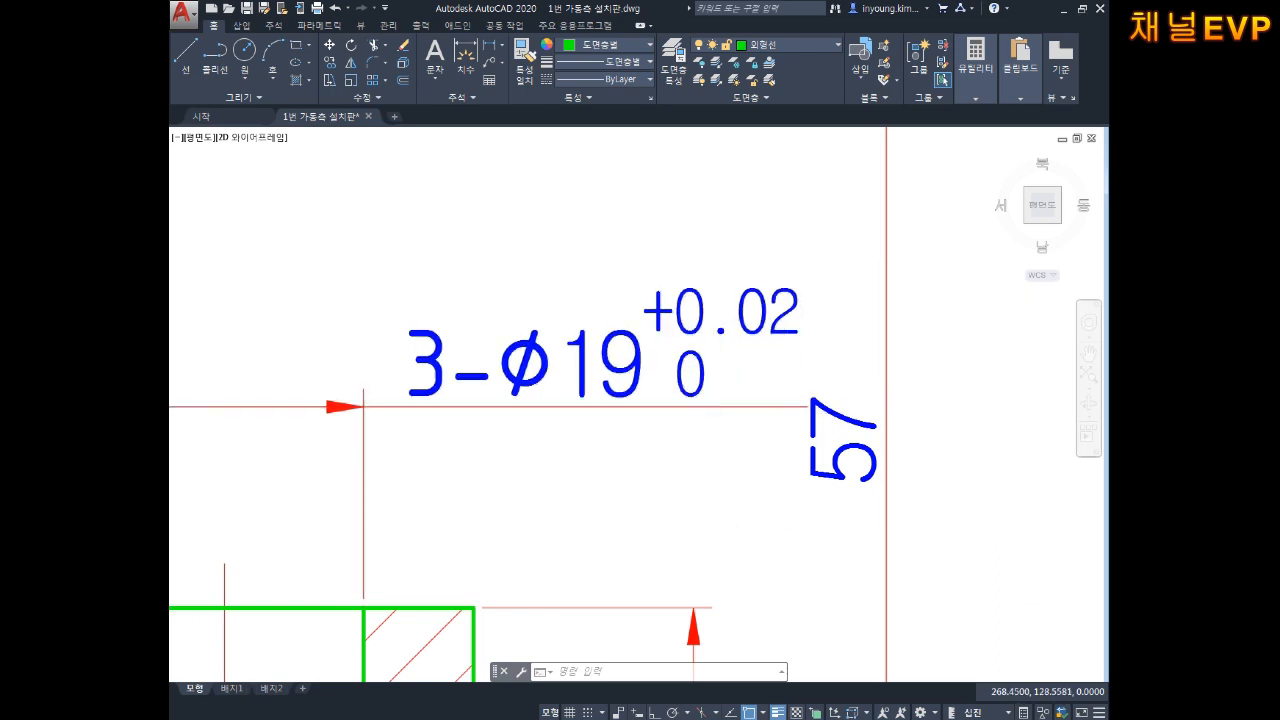
{"action": "scroll", "coordinate": [710, 436], "scroll_direction": "down", "scroll_amount": 4}
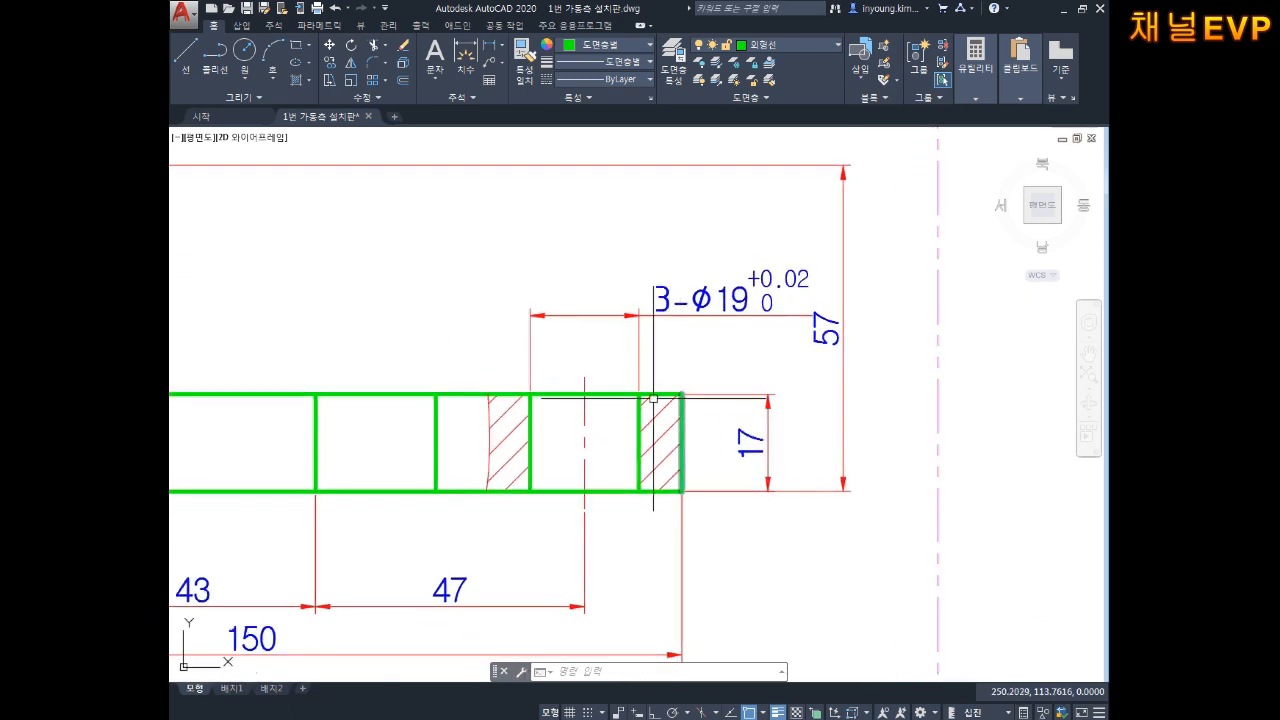
{"action": "scroll", "coordinate": [740, 380], "scroll_direction": "down", "scroll_amount": 2}
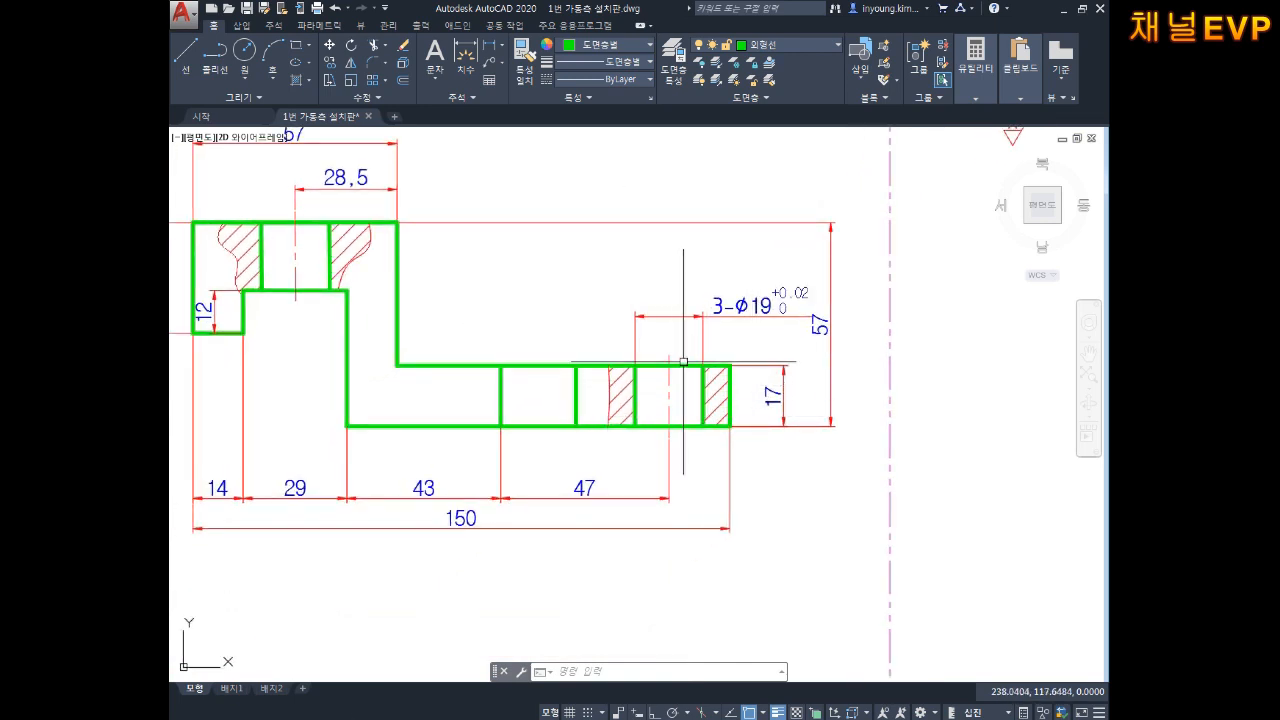
{"action": "scroll", "coordinate": [700, 335], "scroll_direction": "up", "scroll_amount": 3}
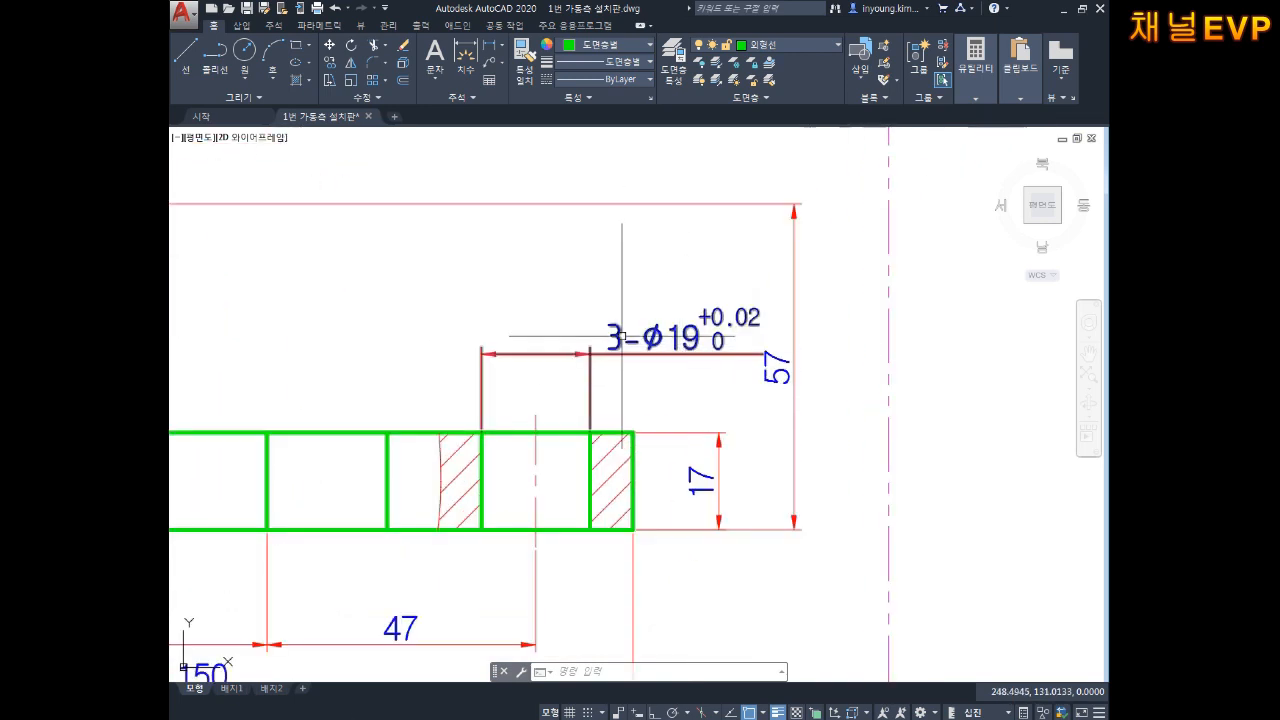
{"action": "middle_click_drag", "start_coordinate": [815, 328], "coordinate": [706, 351]}
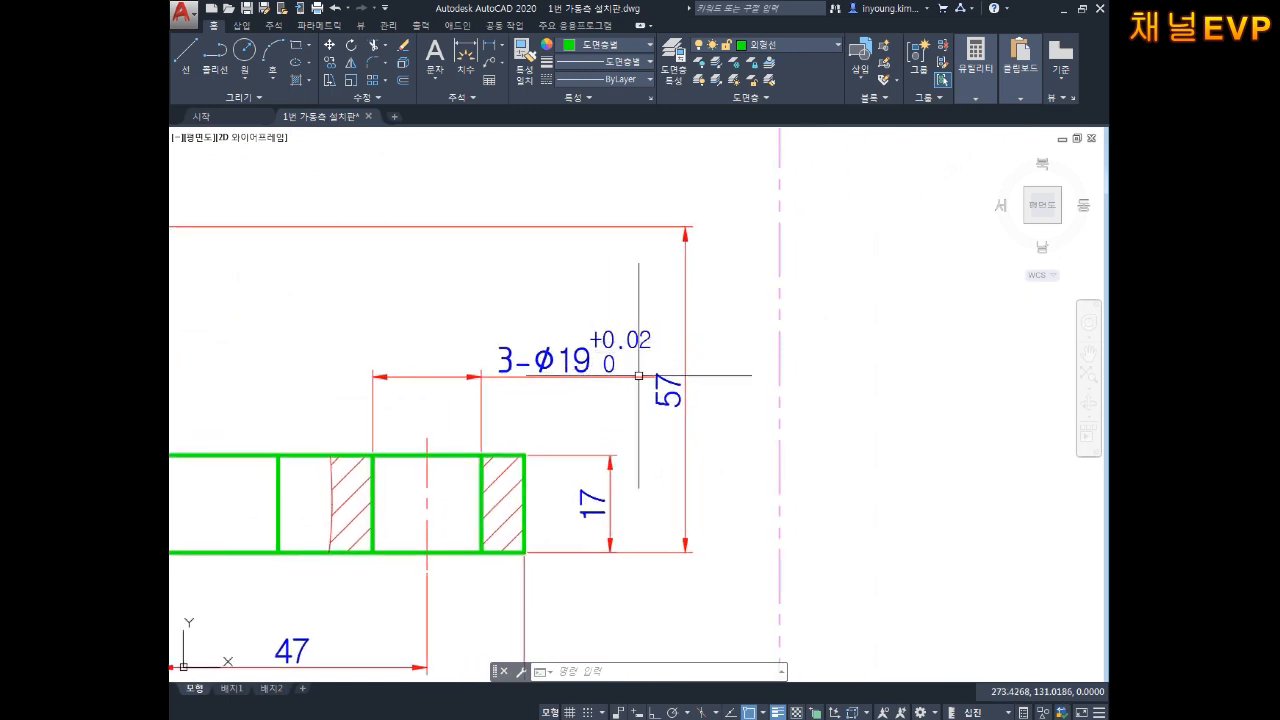
{"action": "scroll", "coordinate": [626, 346], "scroll_direction": "down", "scroll_amount": 3}
{"action": "mouse_move", "coordinate": [765, 302]}
{"action": "middle_mouse_down"}
{"action": "mouse_move", "coordinate": [694, 380]}
{"action": "mouse_move", "coordinate": [548, 417]}
{"action": "middle_mouse_up"}
{"action": "mouse_move", "coordinate": [737, 279]}
{"action": "middle_mouse_down"}
{"action": "mouse_move", "coordinate": [626, 309]}
{"action": "mouse_move", "coordinate": [566, 363]}
{"action": "middle_mouse_up"}
{"action": "scroll", "coordinate": [577, 359], "scroll_direction": "up", "scroll_amount": 4}
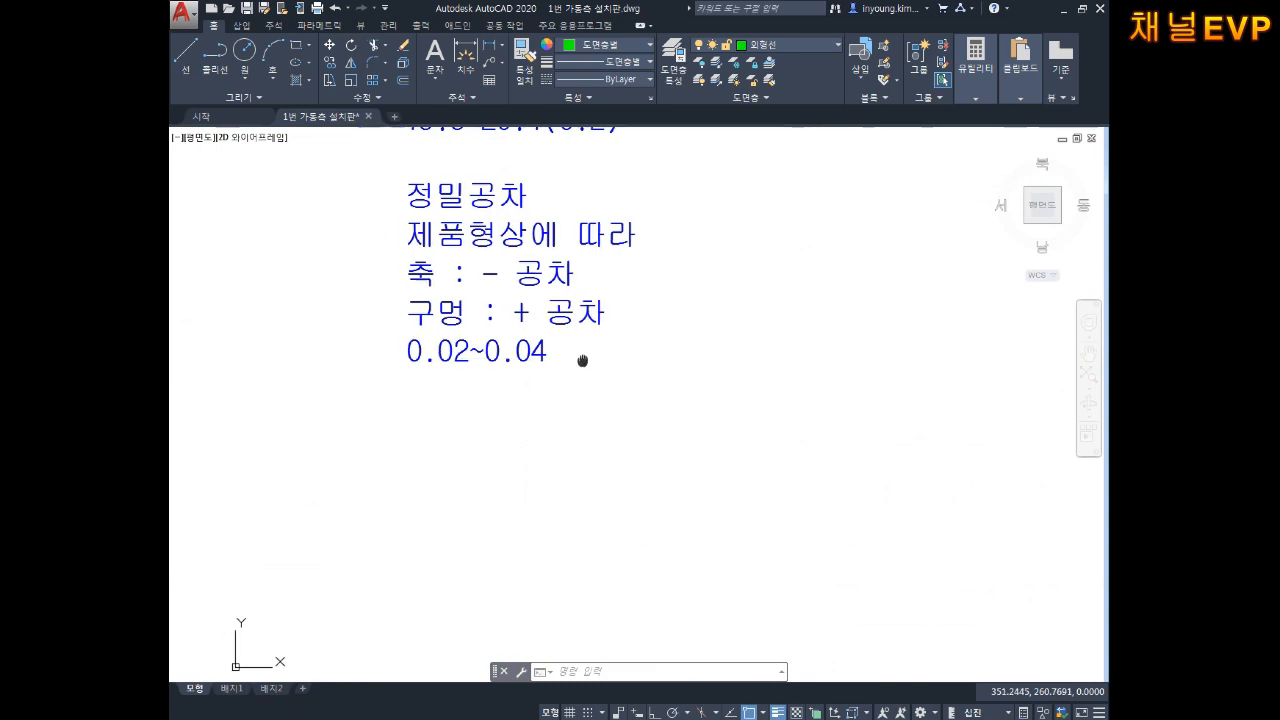
{"action": "double_click", "coordinate": [568, 353]}
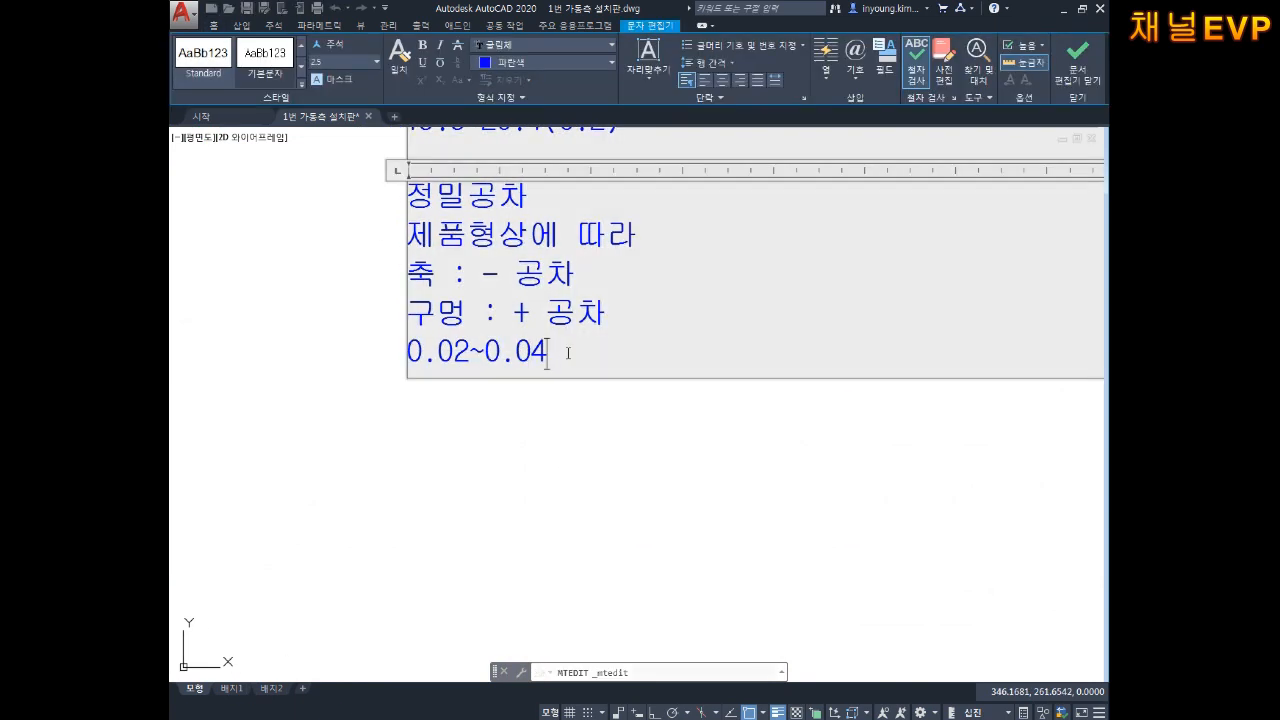
{"action": "key", "text": "Return"}
{"action": "key", "text": "Return"}
{"action": "type", "text": "VY"}
{"action": "key", "text": "BackSpace"}
{"action": "key", "text": "BackSpace"}
{"action": "type", "text": "ㅛ면거칠ㄱㅣ"}
{"action": "left_click", "coordinate": [540, 528]}
{"action": "middle_click_drag", "start_coordinate": [554, 527], "coordinate": [617, 435]}
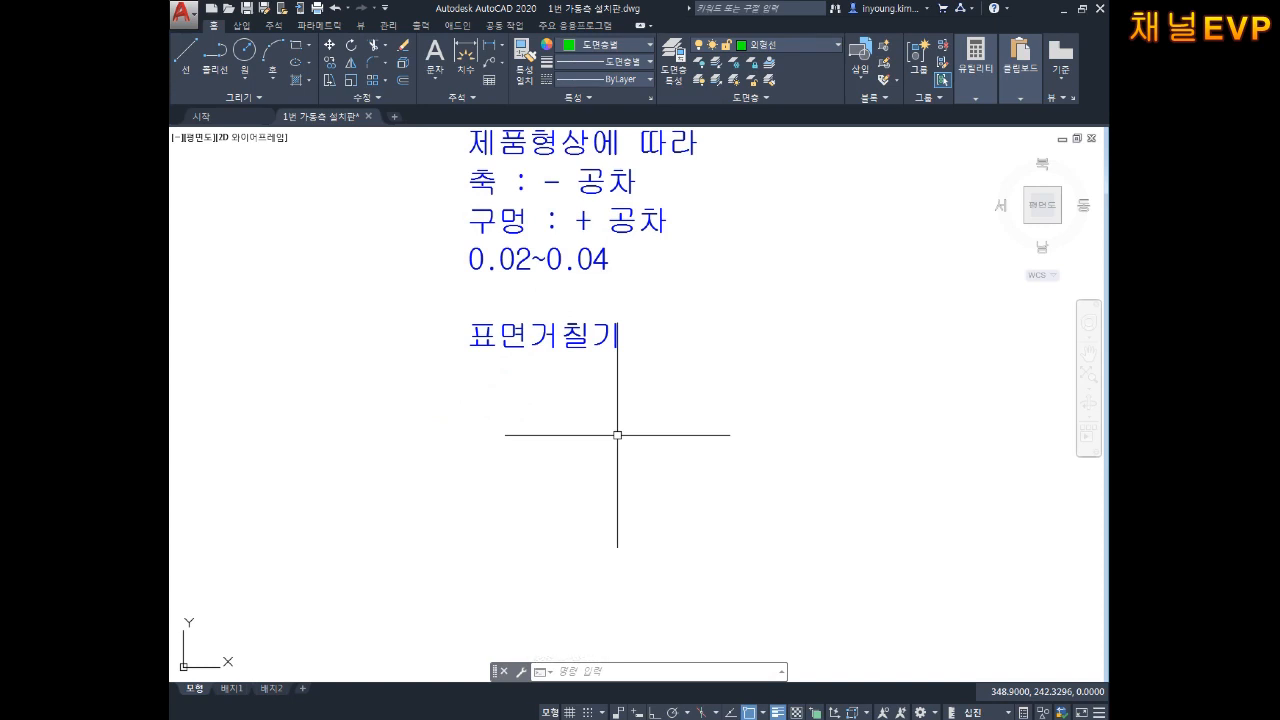
Step: Draw a long horizontal line below the 표면거칠기 heading with Ortho mode on
{"action": "middle_click_drag", "start_coordinate": [432, 423], "coordinate": [478, 400]}
{"action": "key", "text": "Escape"}
{"action": "key", "text": "Escape"}
{"action": "key", "text": "Escape"}
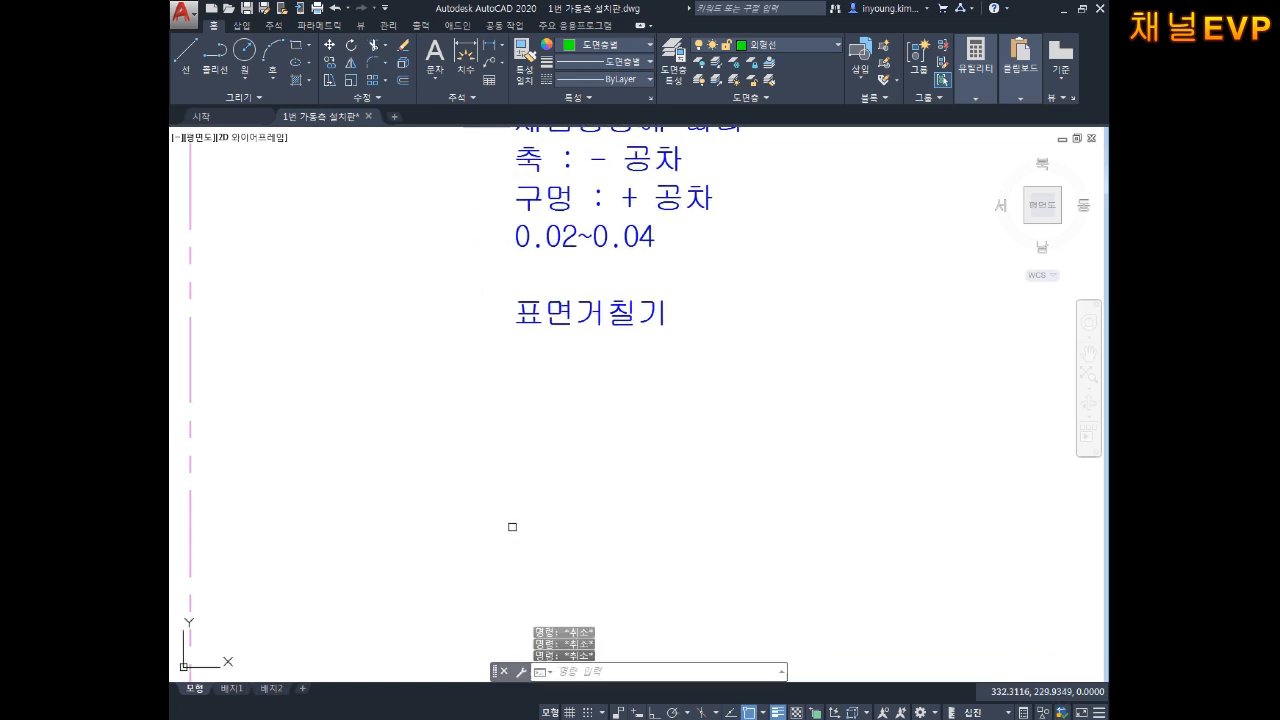
{"action": "type", "text": "KL"}
{"action": "key", "text": "space"}
{"action": "key", "text": "Escape"}
{"action": "type", "text": "L"}
{"action": "key", "text": "space"}
{"action": "left_click", "coordinate": [403, 448]}
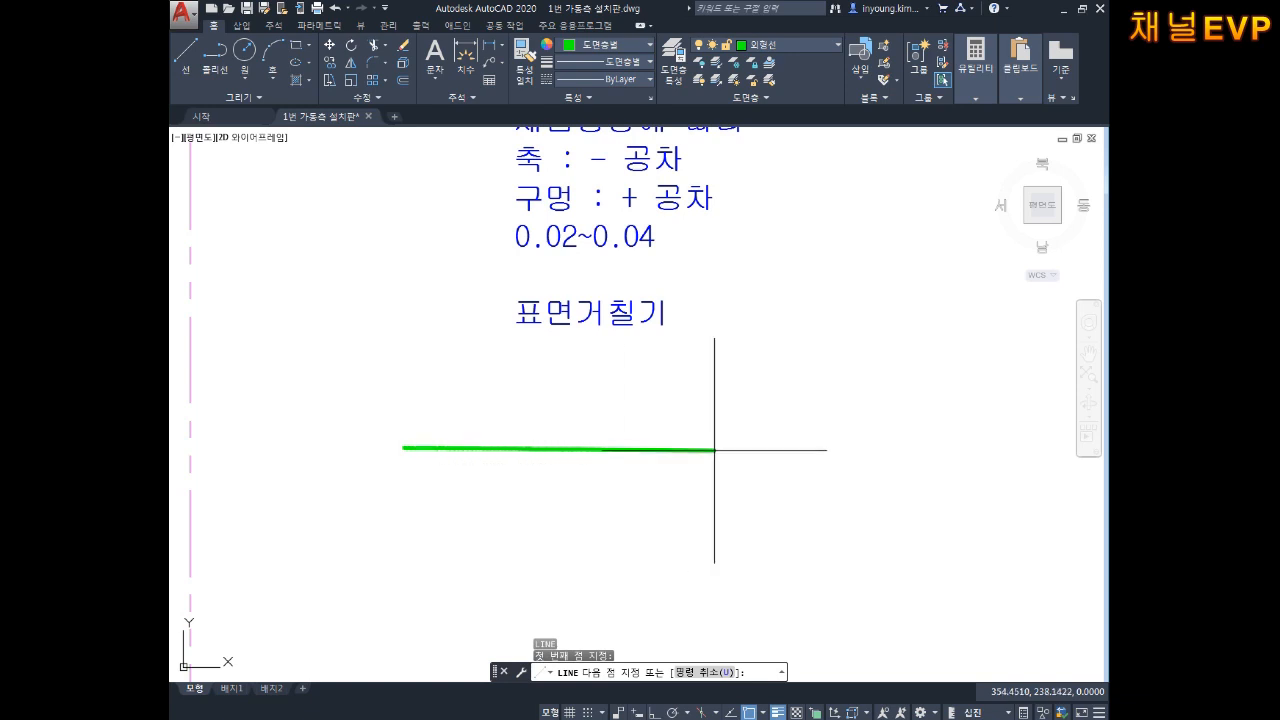
{"action": "key", "text": "F8"}
{"action": "left_click", "coordinate": [927, 449]}
{"action": "key", "text": "Escape"}
{"action": "mouse_move", "coordinate": [536, 502]}
{"action": "middle_mouse_down"}
{"action": "mouse_move", "coordinate": [649, 463]}
{"action": "mouse_move", "coordinate": [603, 451]}
{"action": "middle_mouse_up"}
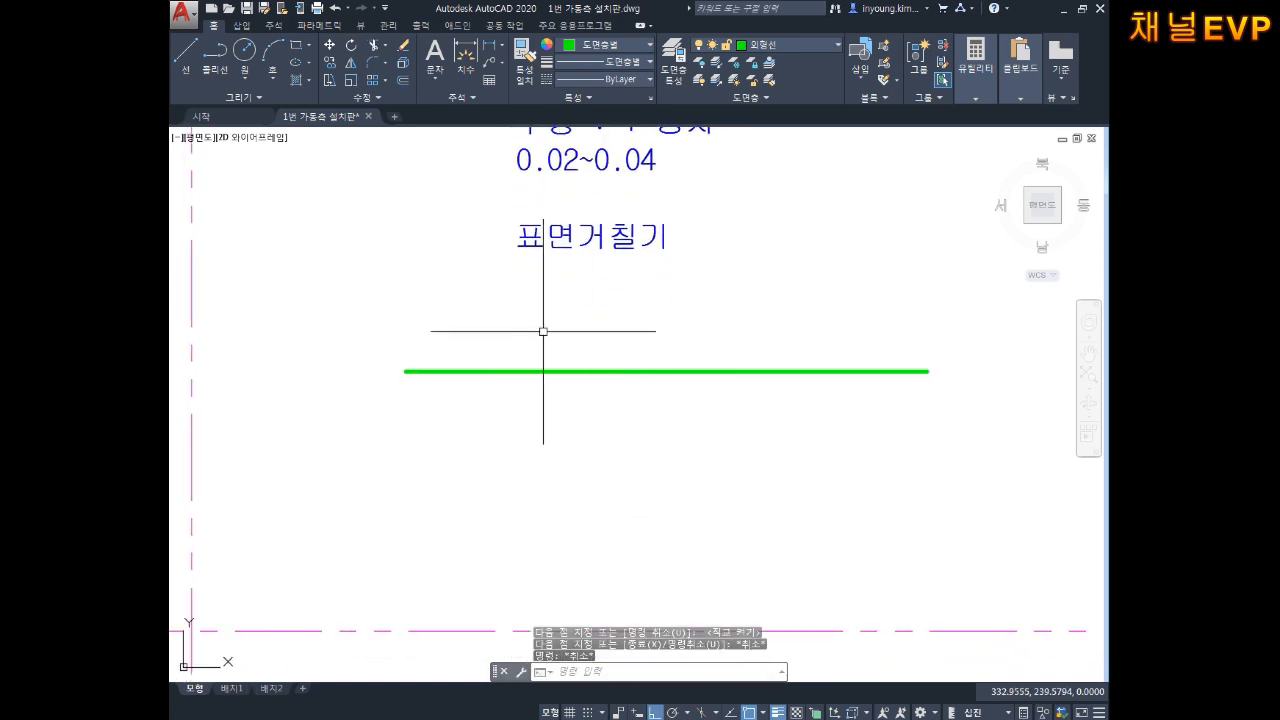
Step: Start another line with Ortho mode off
{"action": "key", "text": "Escape"}
{"action": "key", "text": "Escape"}
{"action": "type", "text": "ㄴ"}
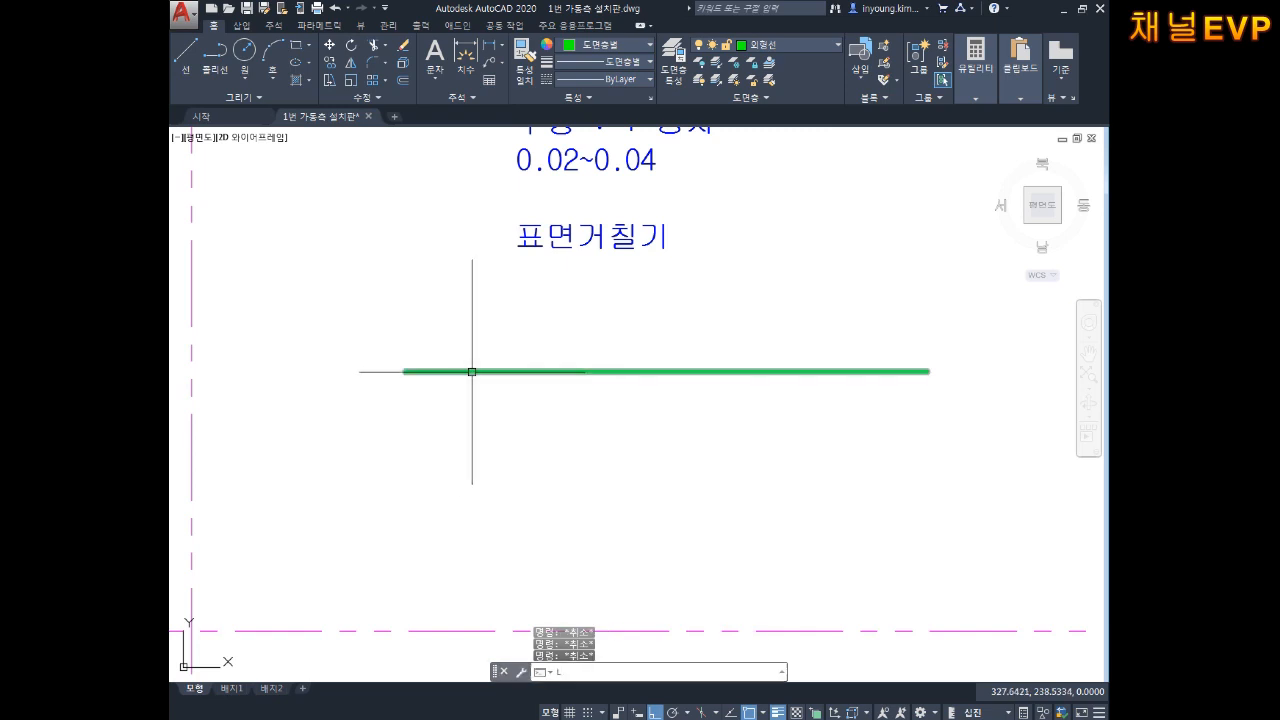
{"action": "key", "text": "Return"}
{"action": "key", "text": "F8"}
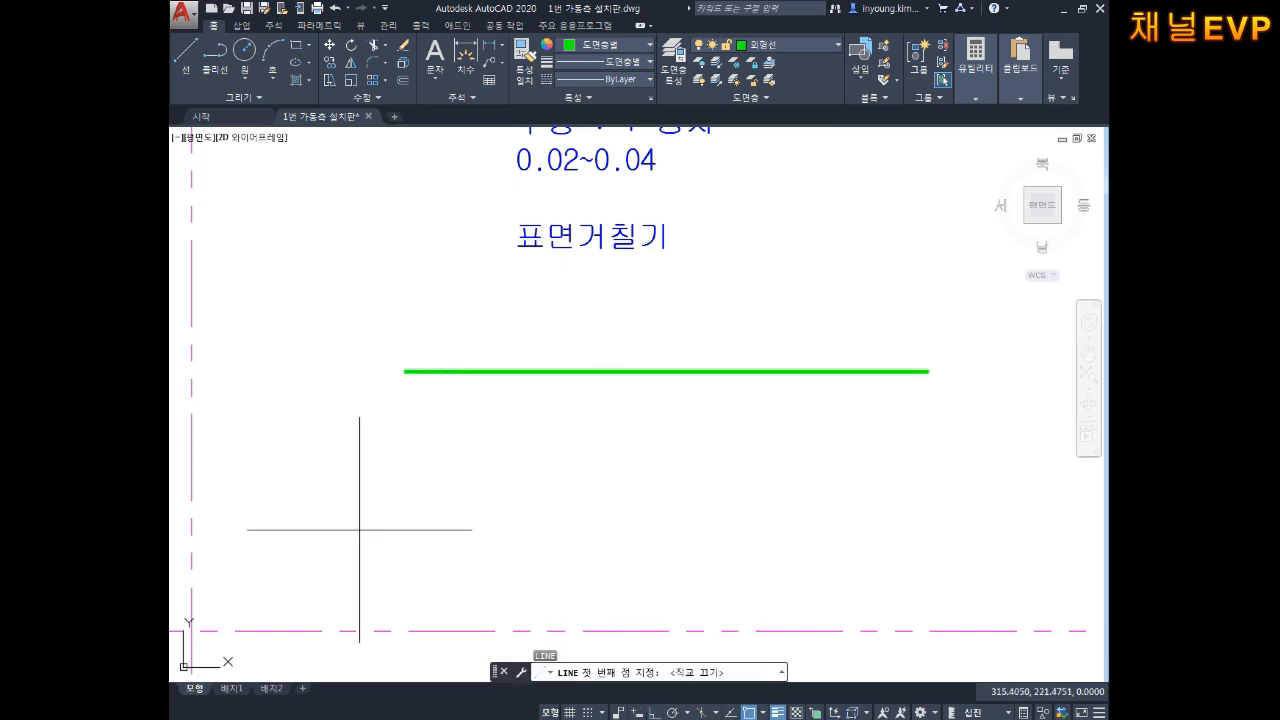